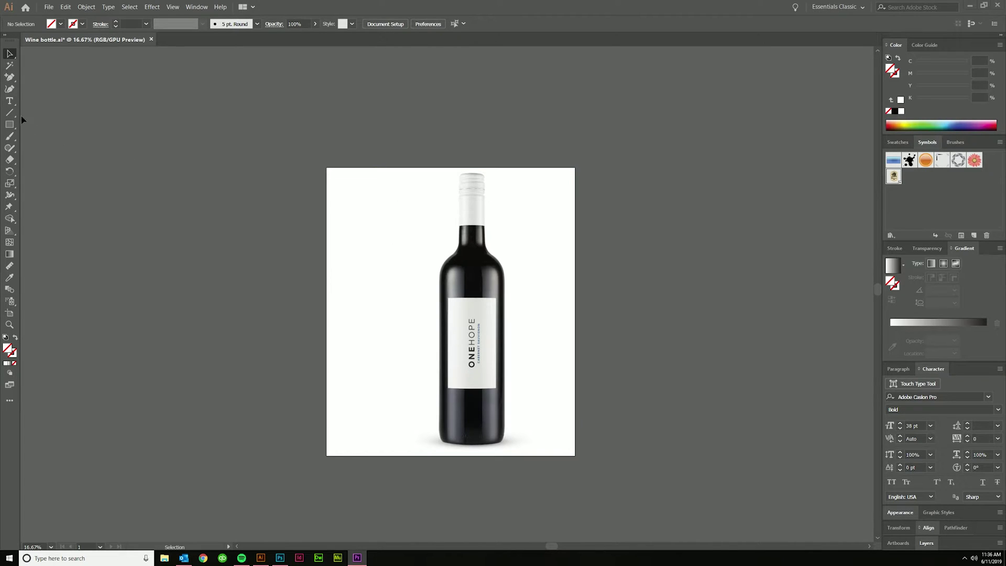
# Switch to the Pen Tool and zoom to about 150% on the bottle cap.
pyautogui.moveTo(8, 77); pyautogui.dragTo(48, 77)
pyautogui.scroll(6, 470, 211)
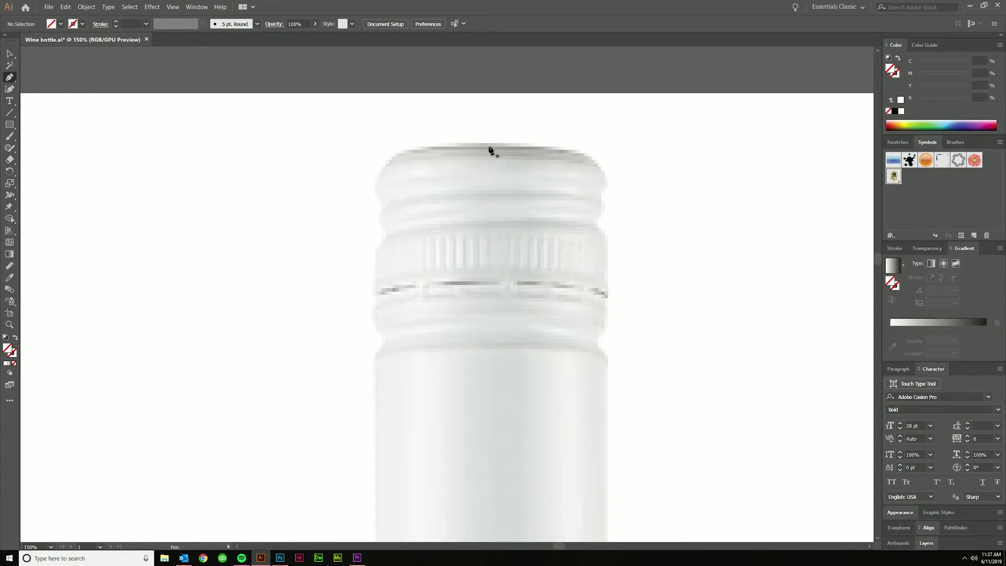
pyautogui.scroll(-3, 490, 150)
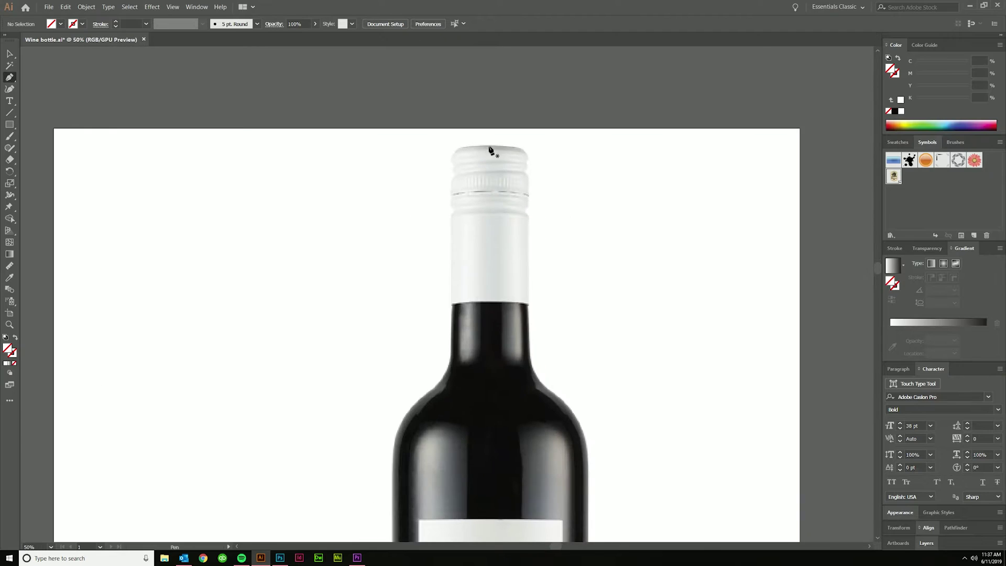
pyautogui.scroll(2, 451, 159)
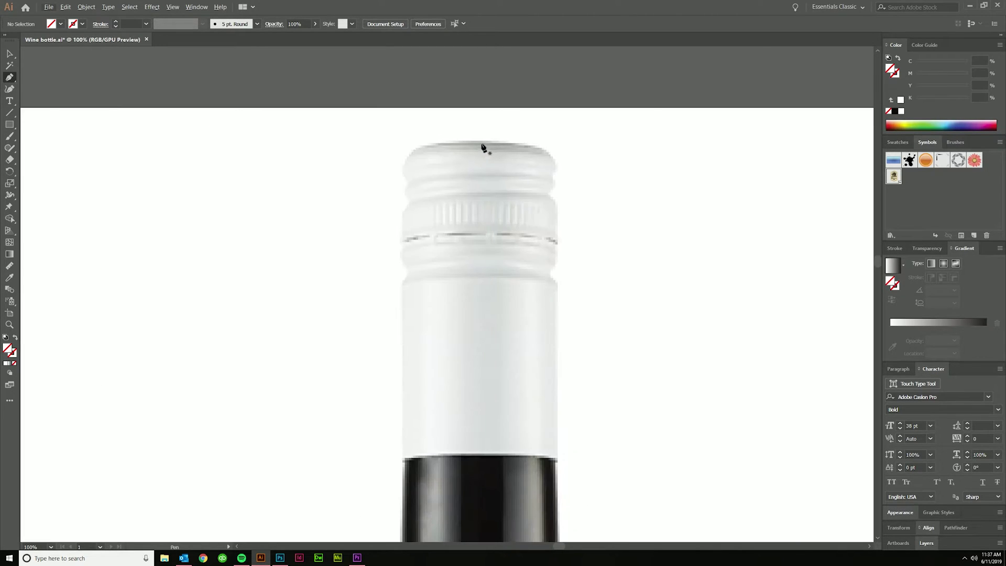
pyautogui.scroll(-3, 409, 195)
pyautogui.scroll(-8, 430, 366)
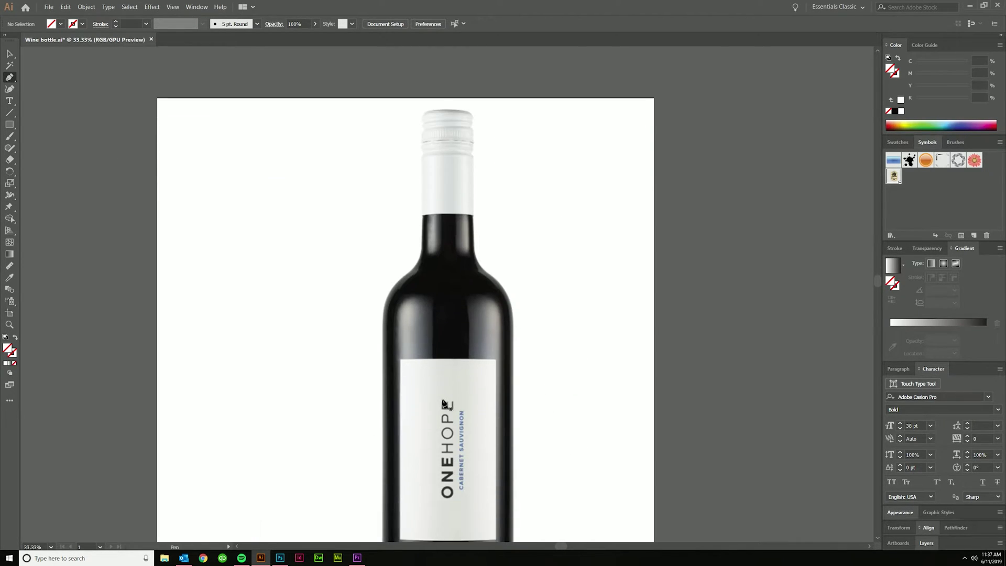
pyautogui.scroll(5, 435, 396)
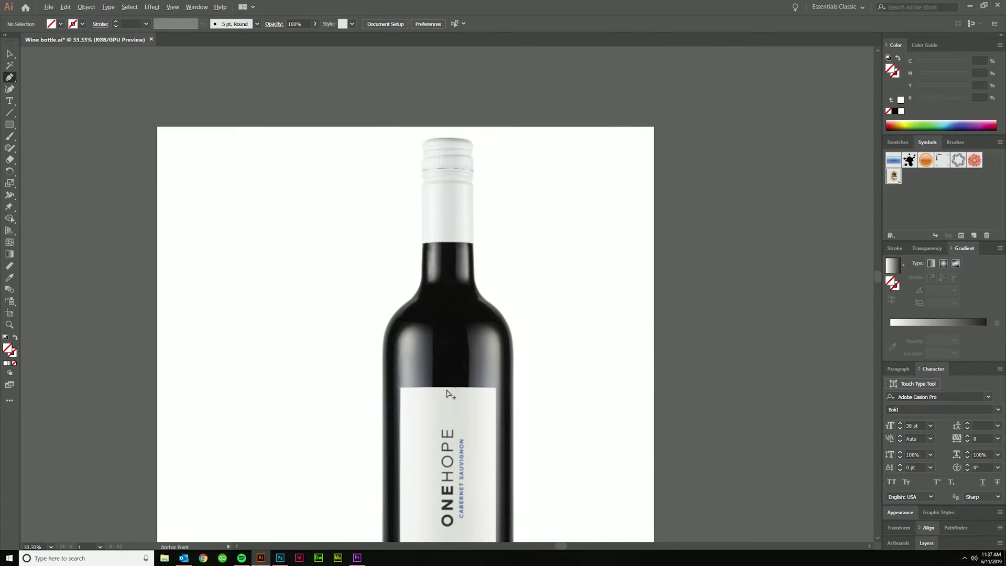
pyautogui.scroll(-1, 463, 433)
pyautogui.scroll(-1, 462, 433)
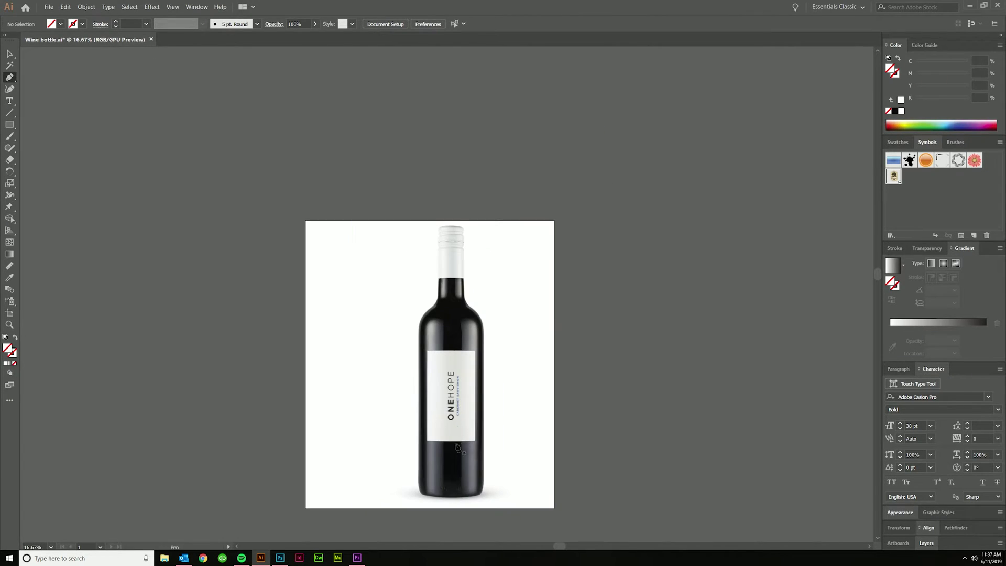
pyautogui.scroll(1, 449, 473)
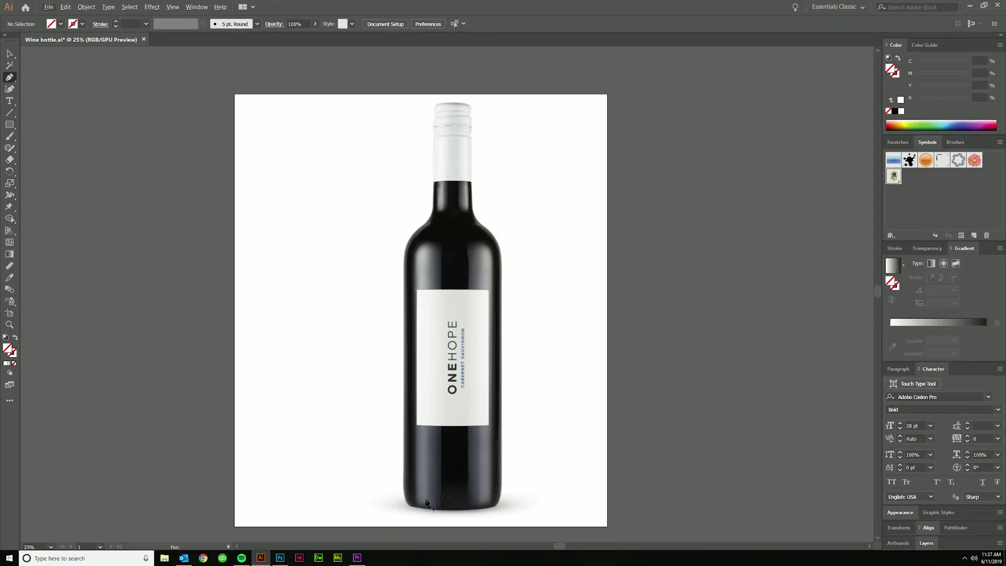
pyautogui.scroll(2, 432, 372)
pyautogui.scroll(-1, 435, 367)
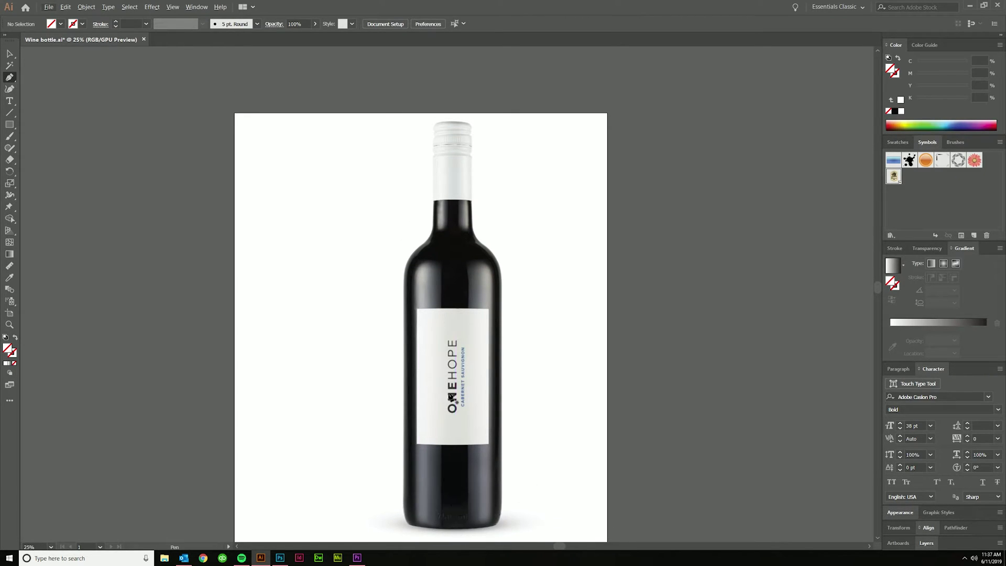
pyautogui.scroll(4, 443, 115)
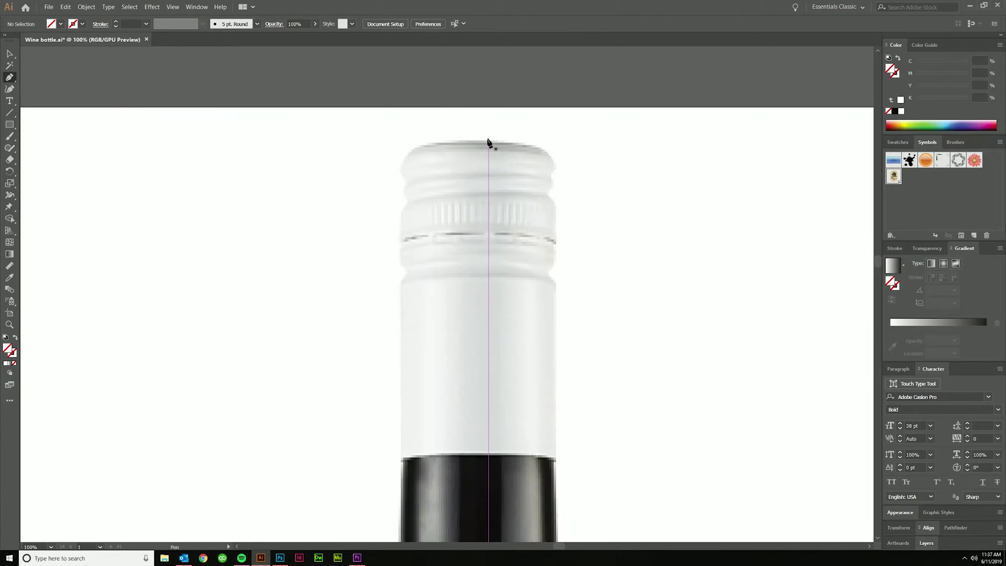
pyautogui.scroll(1, 436, 141)
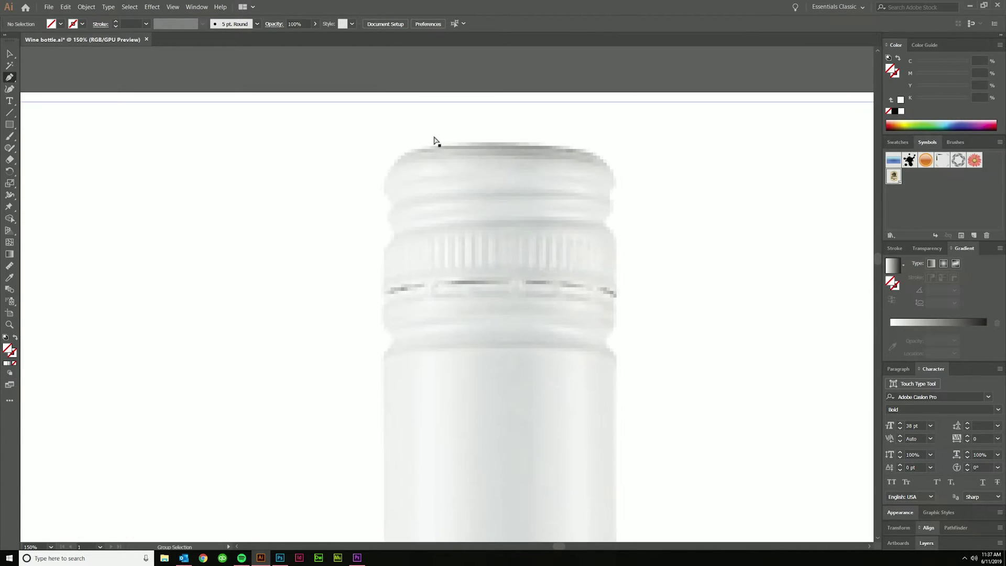
# Trace the cap's left edge from its top centre, stepping around both notches.
pyautogui.click(495, 145)
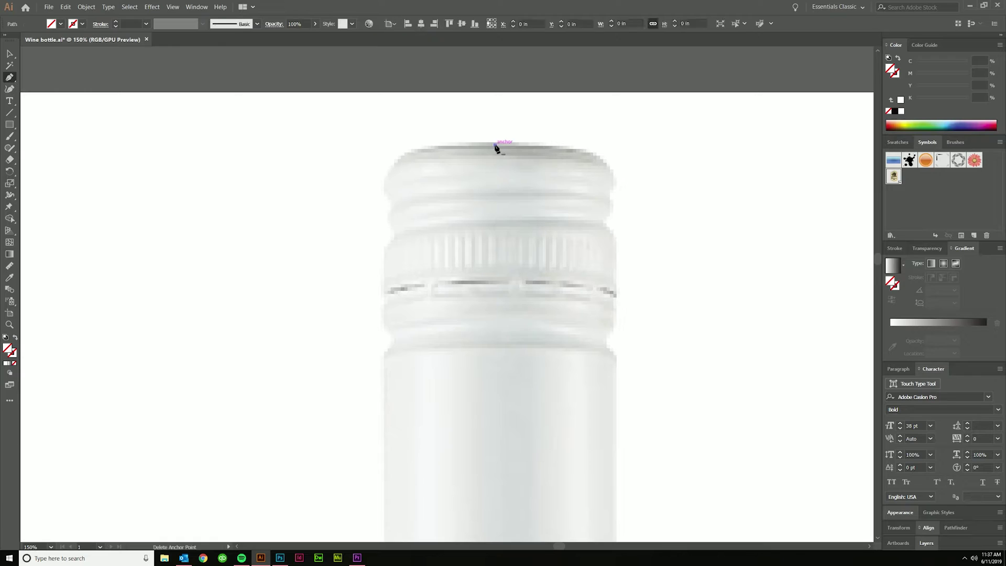
pyautogui.click(382, 145)
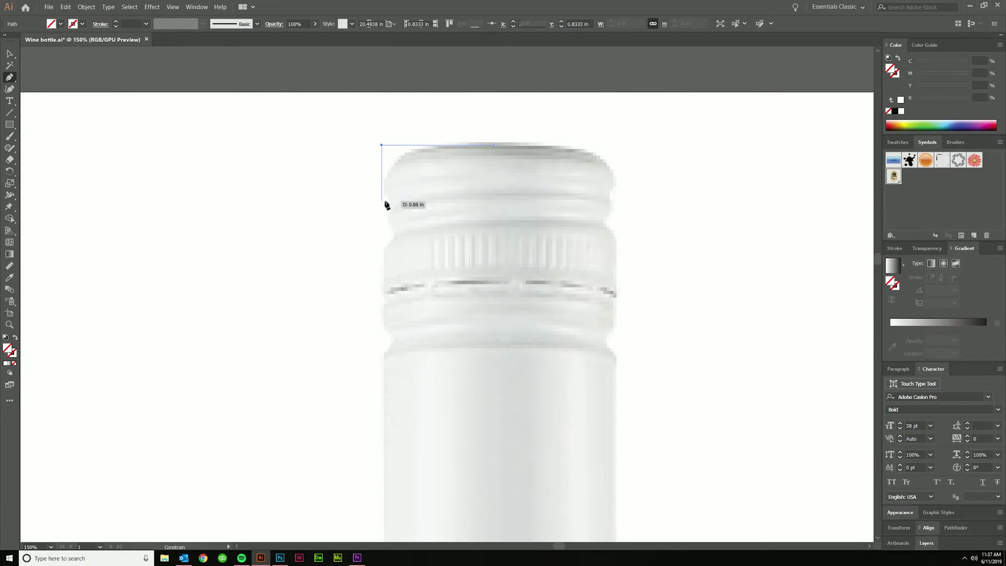
pyautogui.click(383, 201)
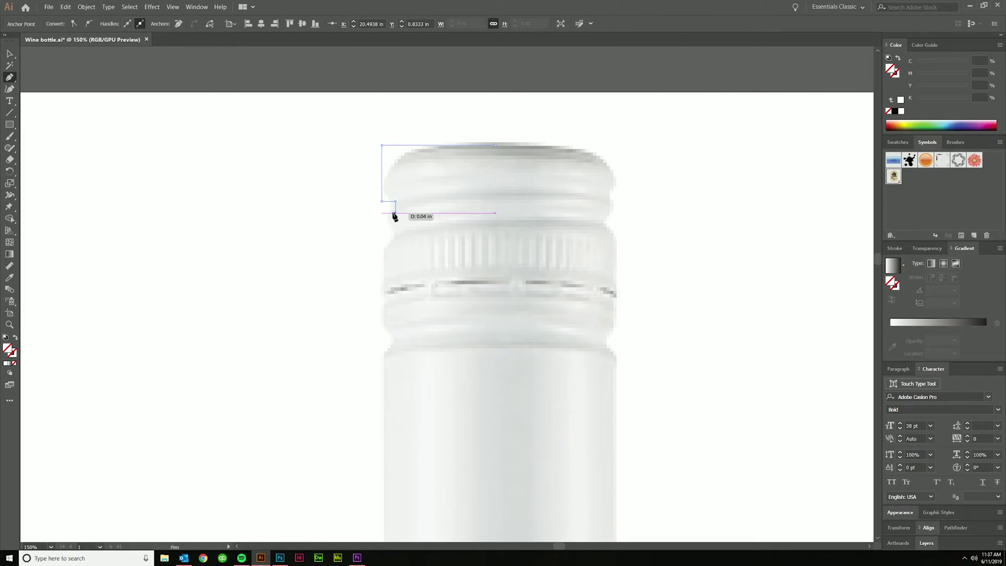
pyautogui.click(382, 215)
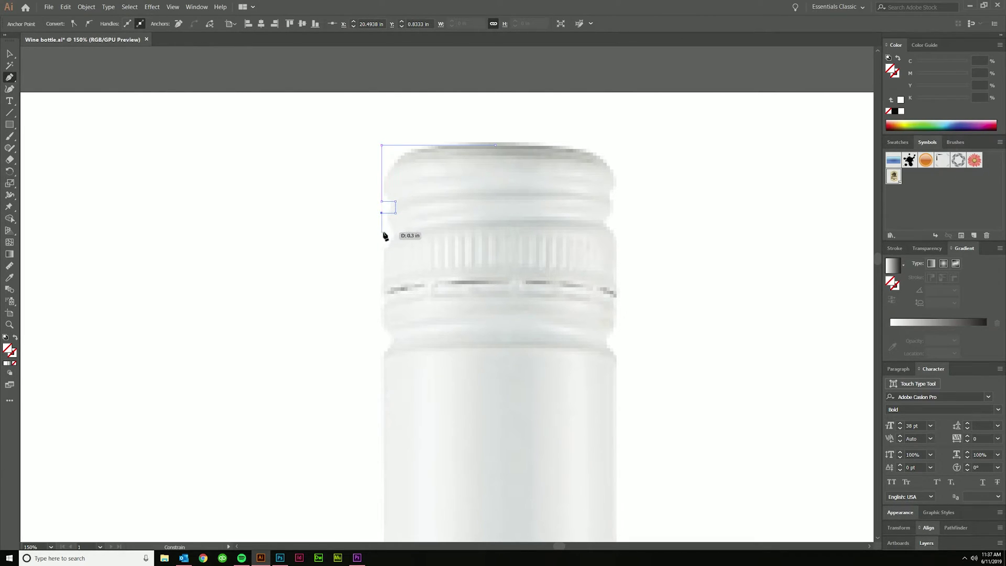
pyautogui.click(381, 231)
pyautogui.click(394, 232)
pyautogui.click(394, 246)
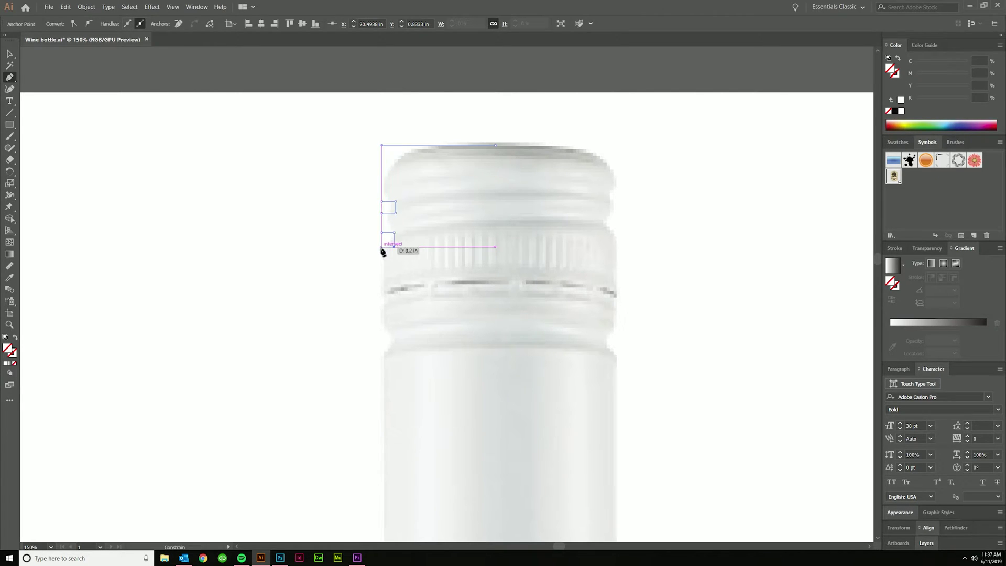
pyautogui.click(381, 247)
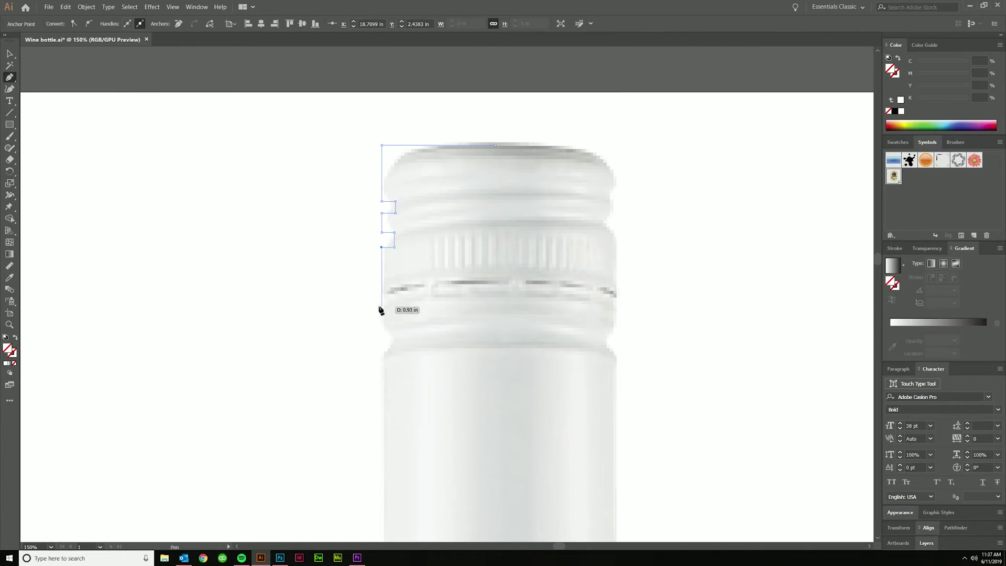
pyautogui.click(382, 336)
pyautogui.click(394, 335)
pyautogui.click(394, 353)
pyautogui.click(381, 354)
# Continue the path down the neck to where it curves into the shoulder.
pyautogui.scroll(-2, 382, 355)
pyautogui.scroll(2, 384, 398)
pyautogui.scroll(1, 386, 433)
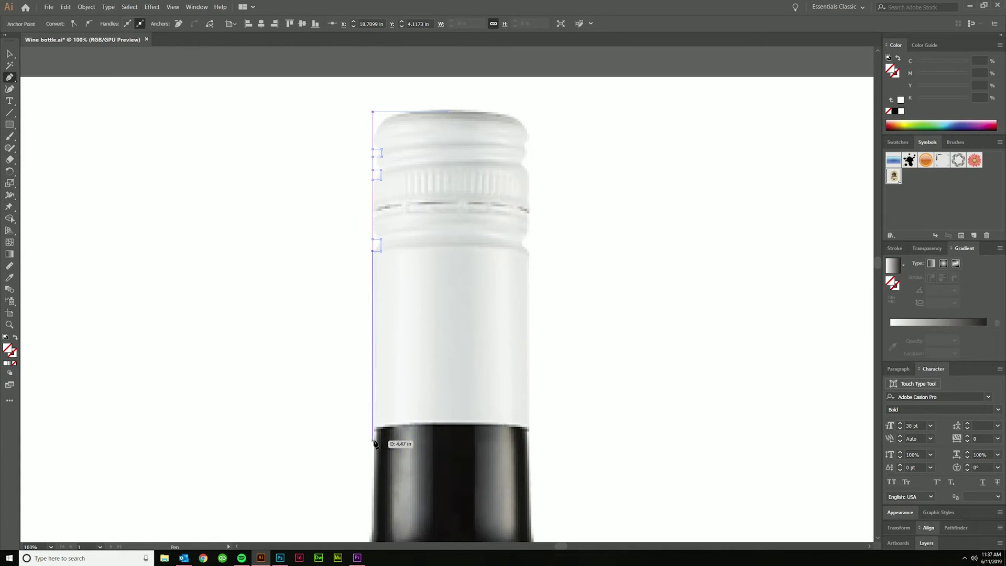
pyautogui.scroll(-2, 375, 497)
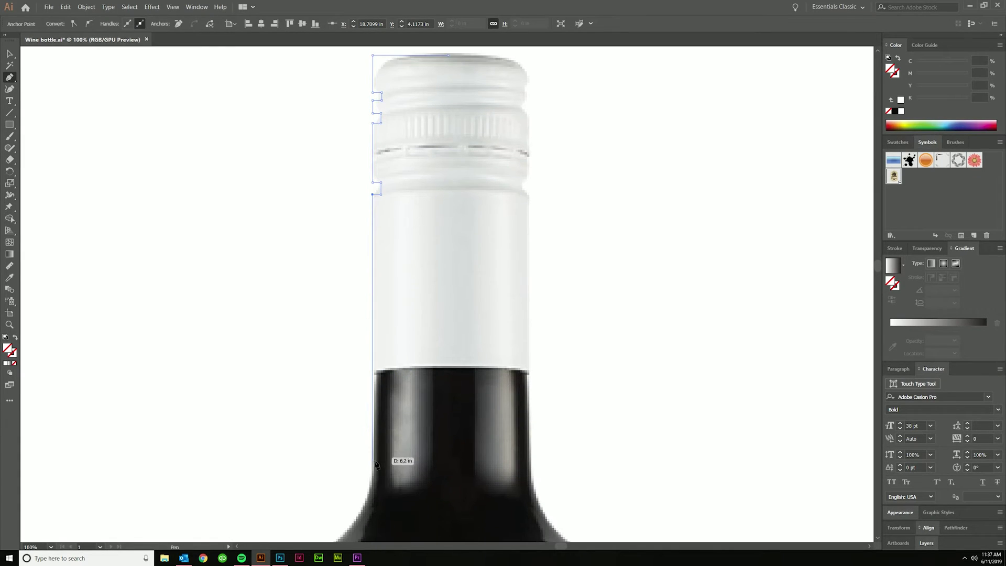
pyautogui.click(372, 461)
pyautogui.click(370, 511)
pyautogui.scroll(-1, 370, 510)
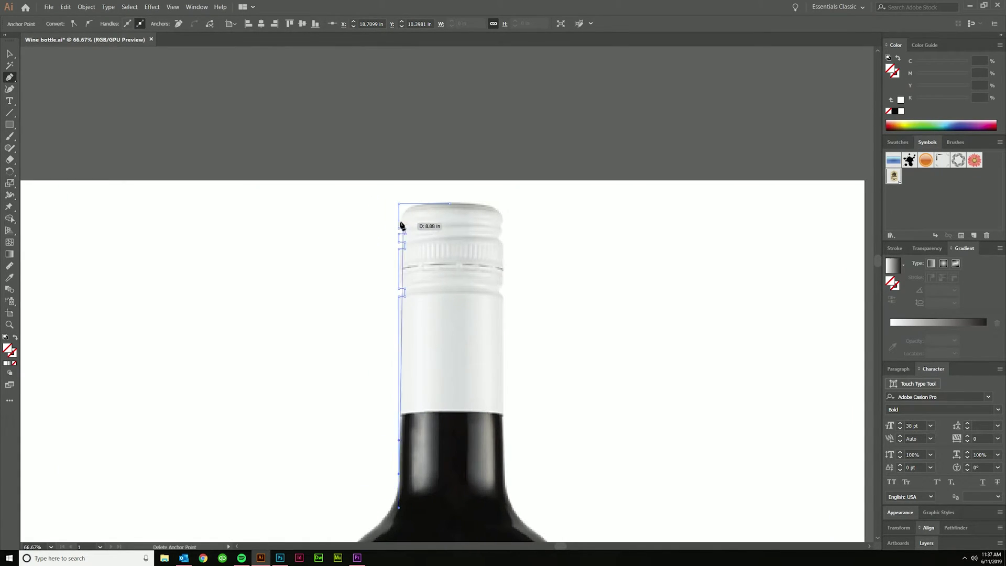
pyautogui.scroll(-3, 351, 450)
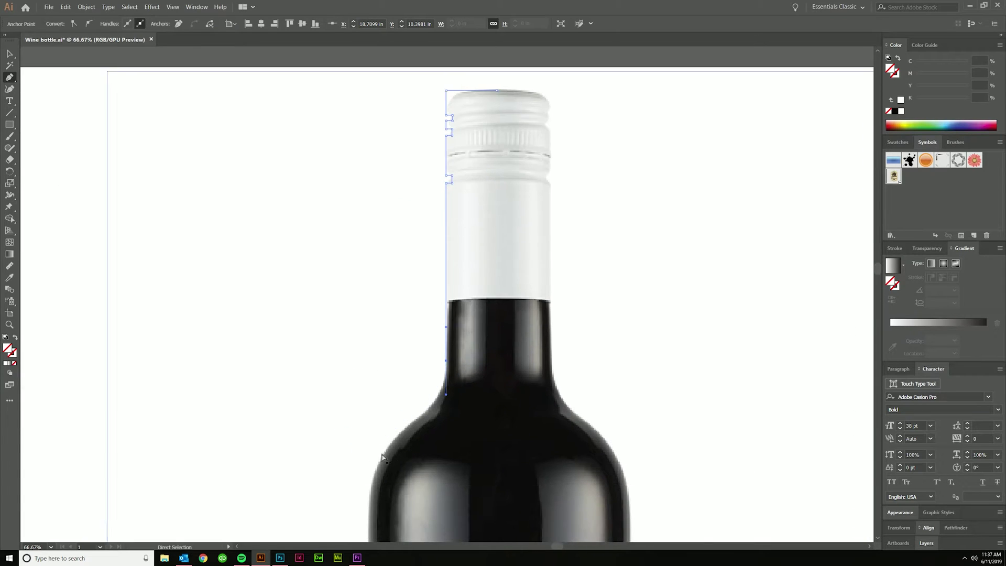
pyautogui.scroll(1, 450, 397)
pyautogui.scroll(-4, 426, 362)
pyautogui.scroll(4, 427, 361)
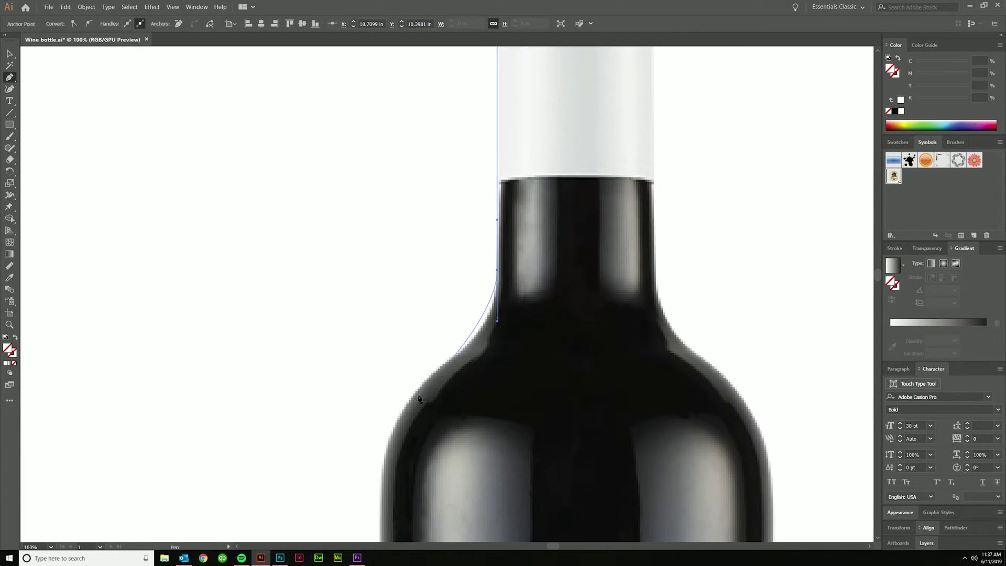
pyautogui.click(437, 362)
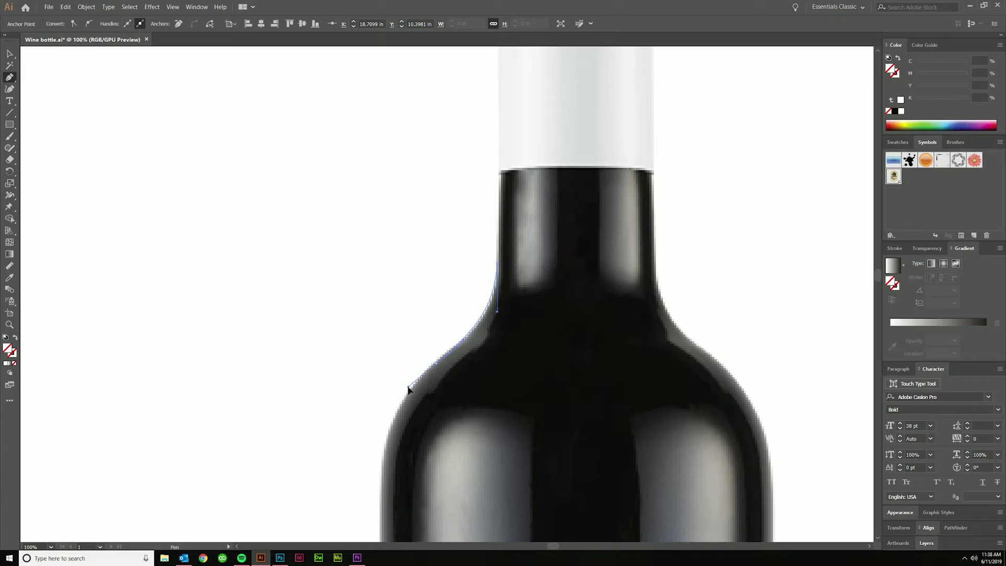
# Add anchors down the shoulder, with a smooth point where shoulder meets body.
pyautogui.click(404, 394)
pyautogui.scroll(-3, 408, 401)
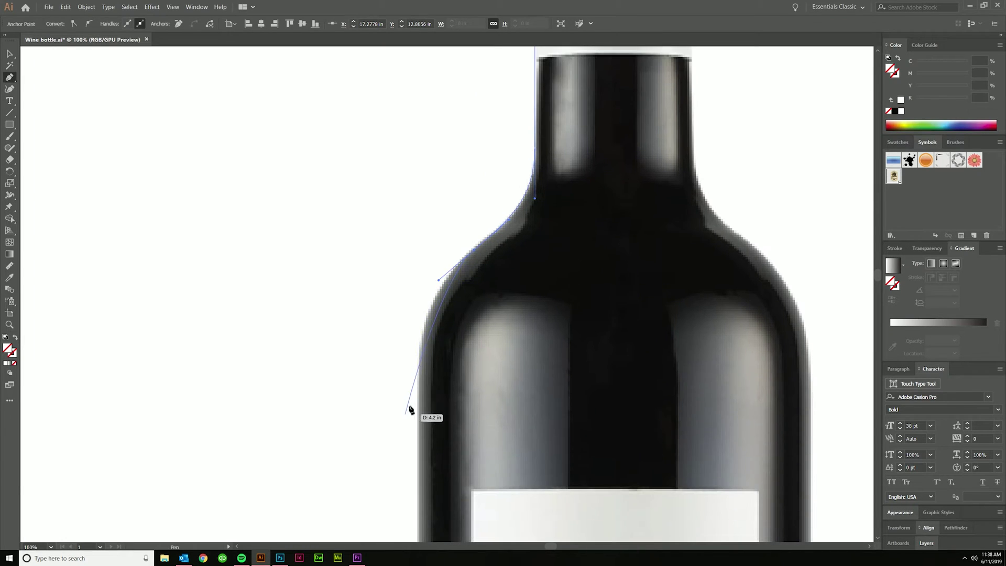
pyautogui.moveTo(417, 390); pyautogui.dragTo(420, 486)
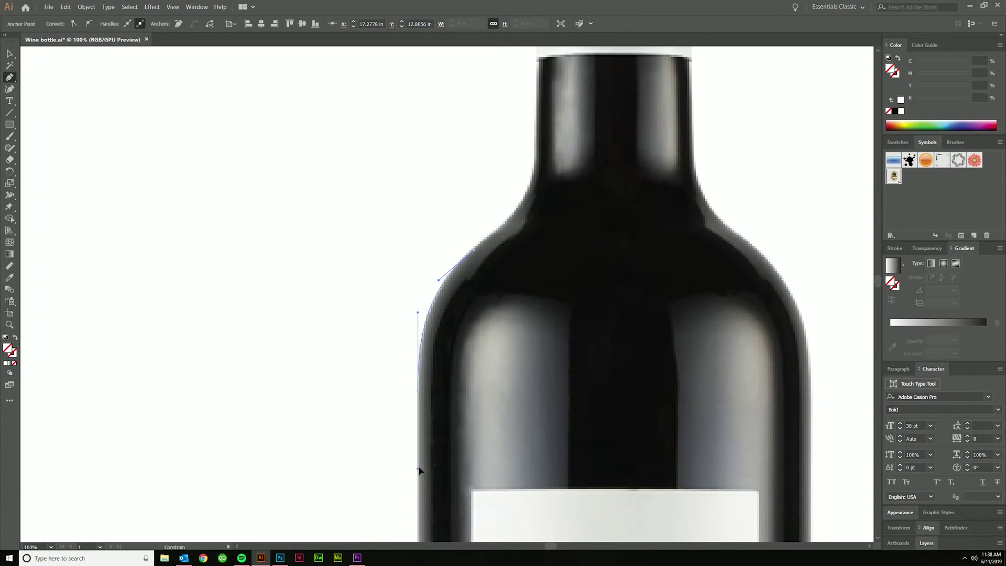
pyautogui.moveTo(420, 444)
pyautogui.mouseDown()
pyautogui.moveTo(419, 478)
pyautogui.moveTo(420, 424)
pyautogui.mouseUp()
pyautogui.scroll(-2, 420, 471)
pyautogui.scroll(-5, 433, 454)
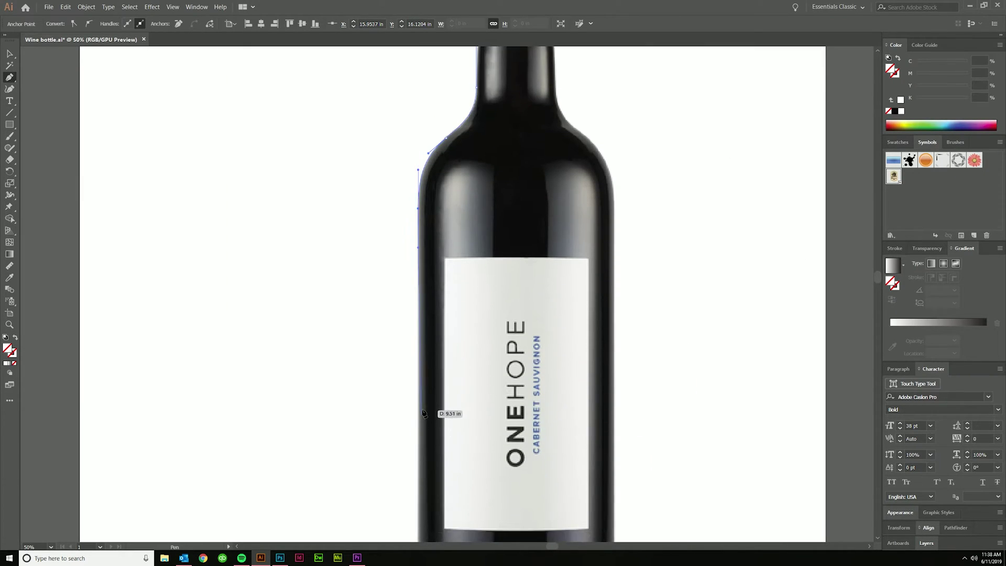
pyautogui.scroll(-3, 426, 406)
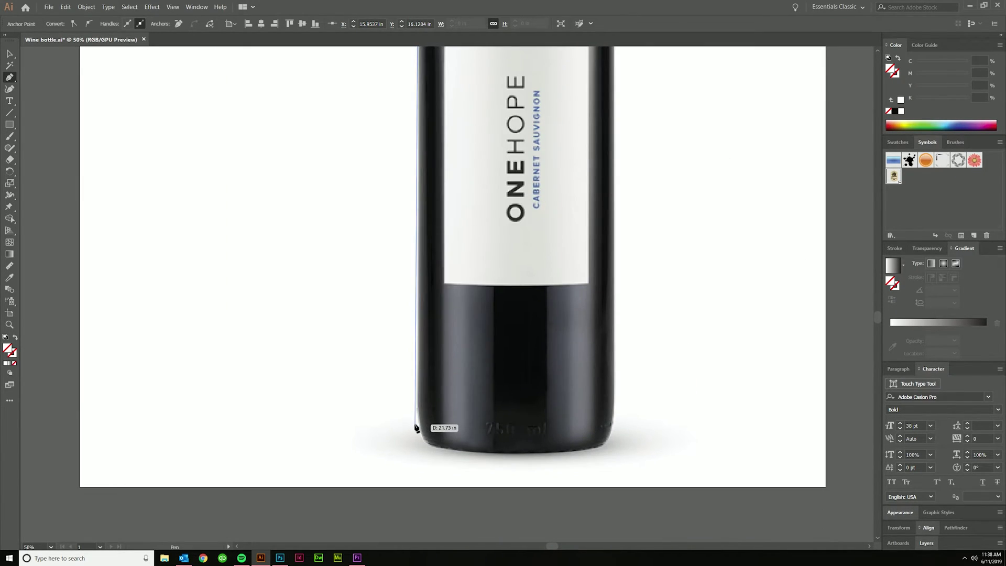
pyautogui.scroll(-1, 419, 425)
pyautogui.scroll(1, 414, 412)
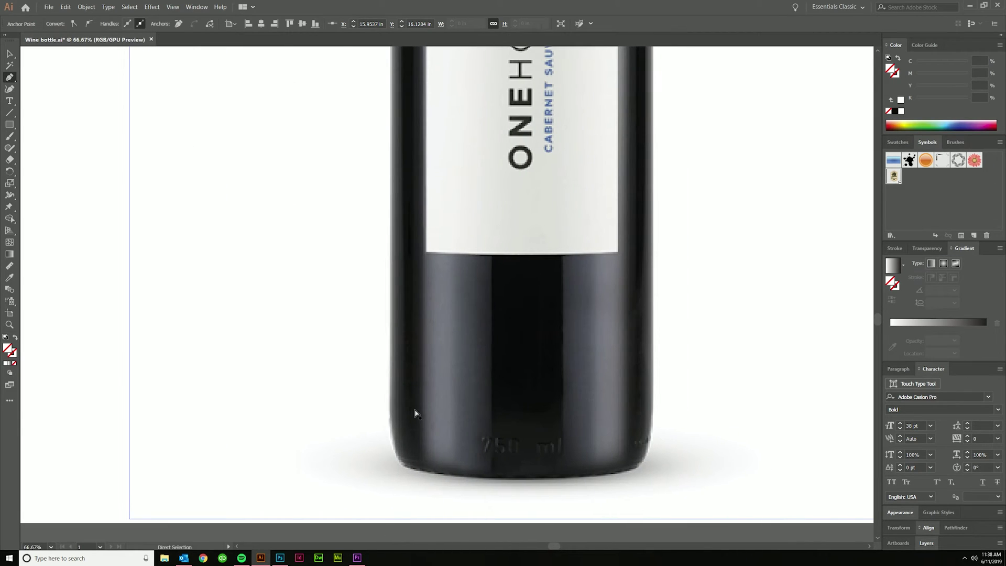
pyautogui.scroll(1, 411, 411)
pyautogui.scroll(-3, 394, 404)
pyautogui.scroll(2, 393, 406)
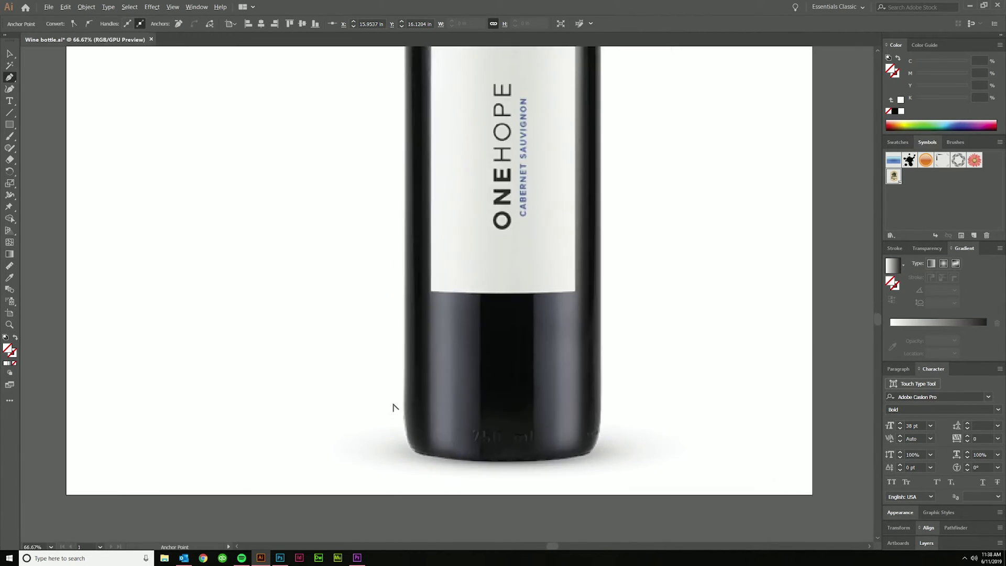
pyautogui.scroll(-1, 393, 407)
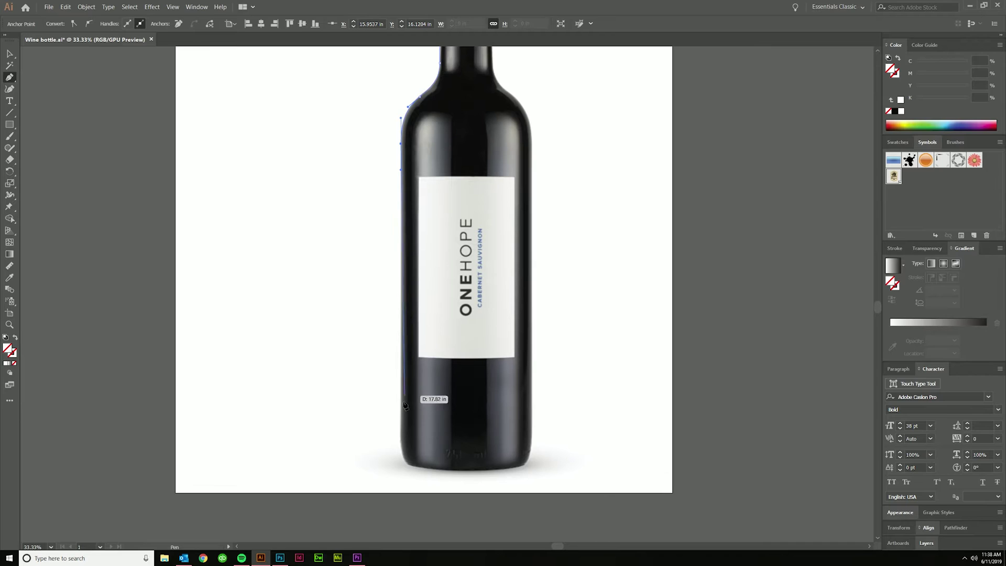
# Curve the path along the lower left edge and around the bottle's bottom corner.
pyautogui.moveTo(365, 397); pyautogui.dragTo(403, 425)
pyautogui.hscroll(2, 403, 425)
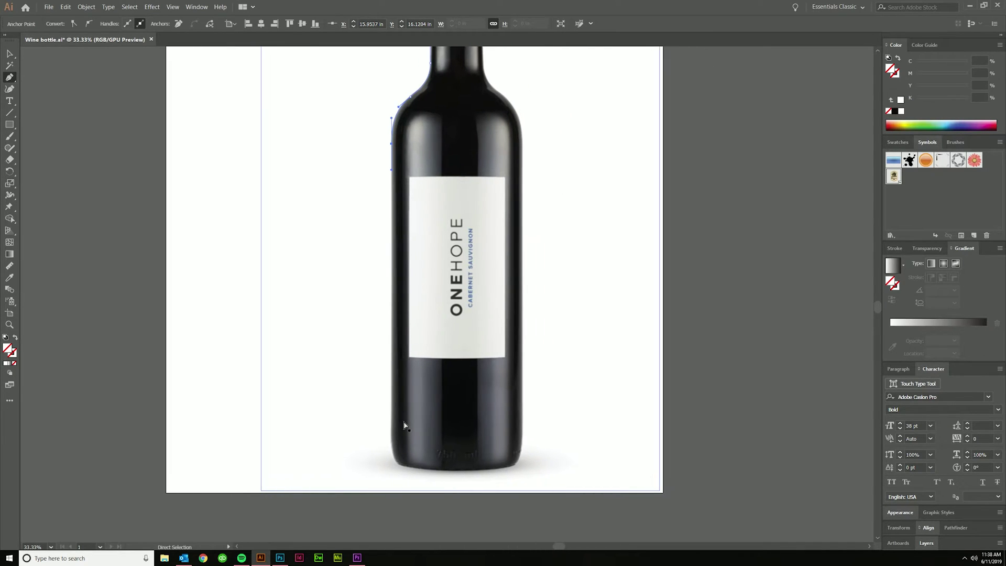
pyautogui.scroll(3, 401, 432)
pyautogui.scroll(-3, 411, 440)
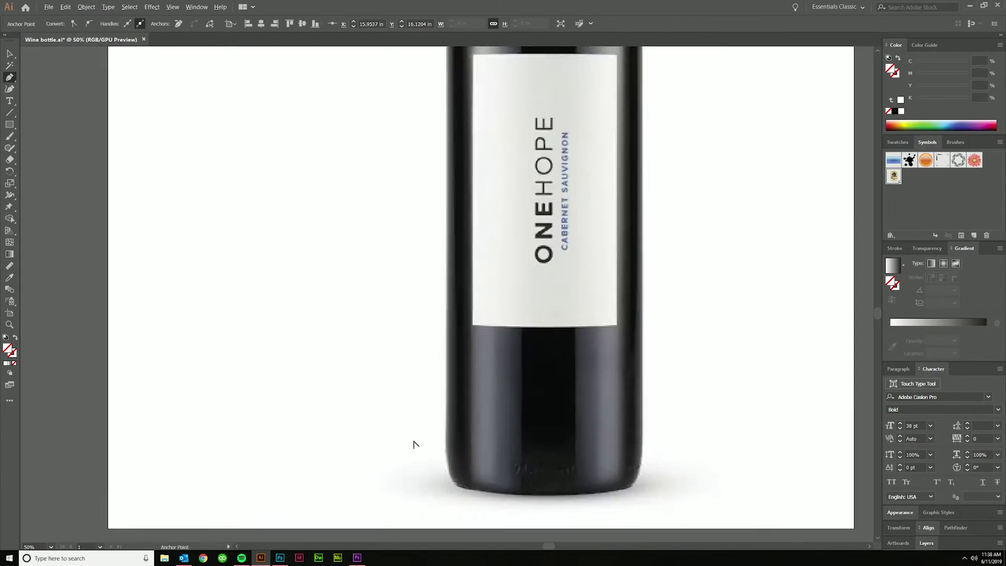
pyautogui.scroll(3, 427, 442)
pyautogui.scroll(-3, 429, 442)
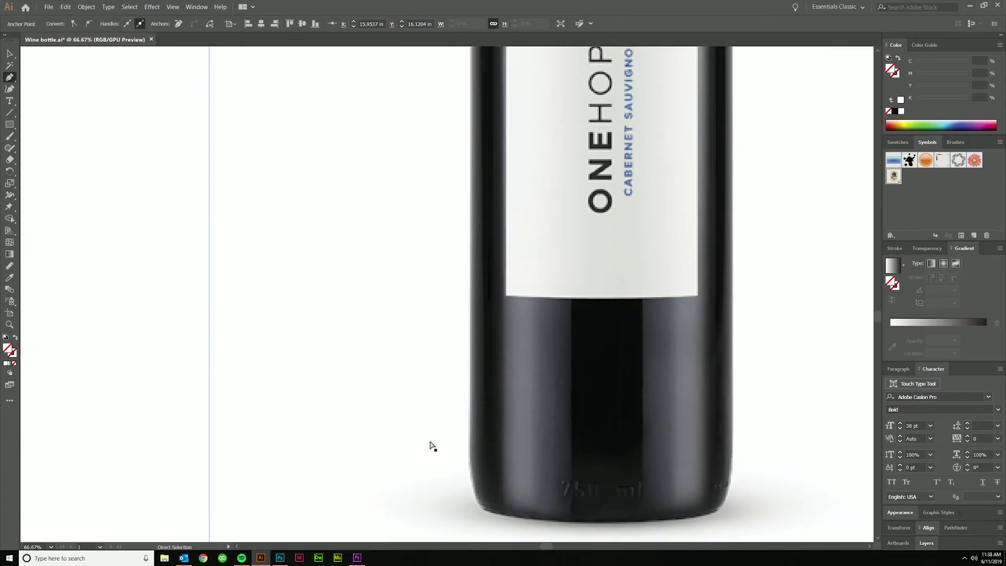
pyautogui.scroll(3, 429, 445)
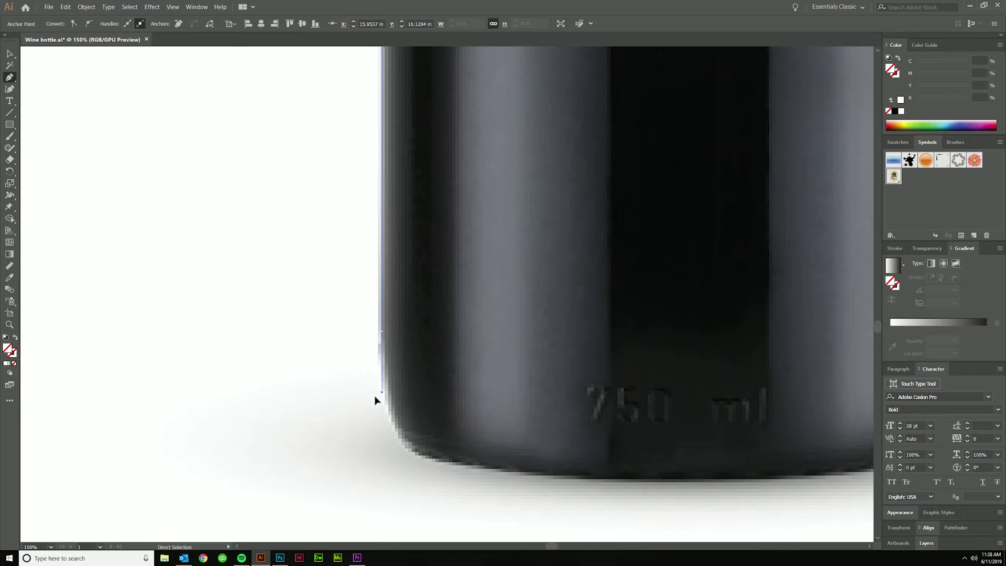
pyautogui.keyDown('shift'); pyautogui.click(381, 407); pyautogui.keyUp('shift')
pyautogui.moveTo(354, 378); pyautogui.dragTo(438, 445)
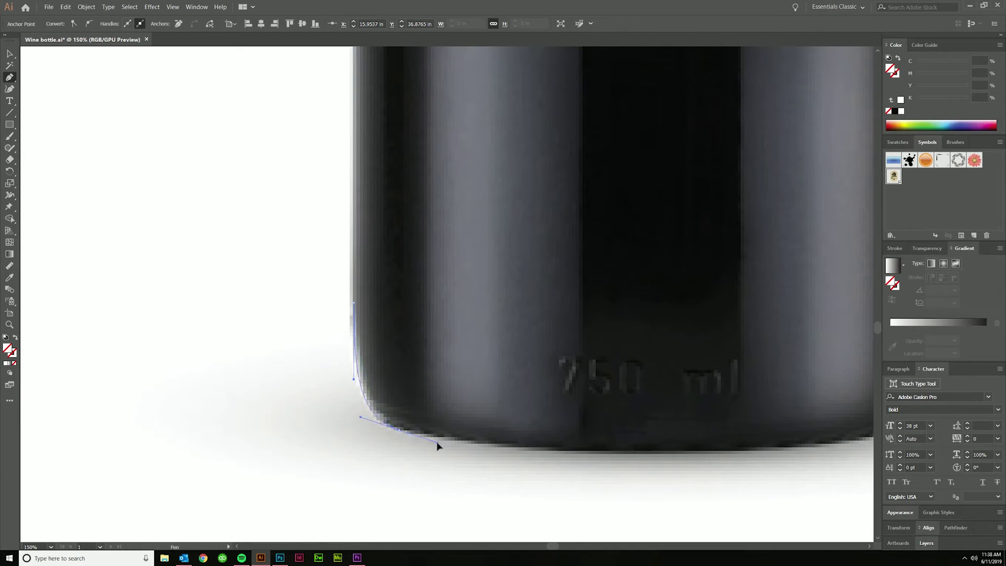
# Add a smooth anchor at the bottom centre, pull its handle up, and finish the path.
pyautogui.hscroll(2, 602, 467)
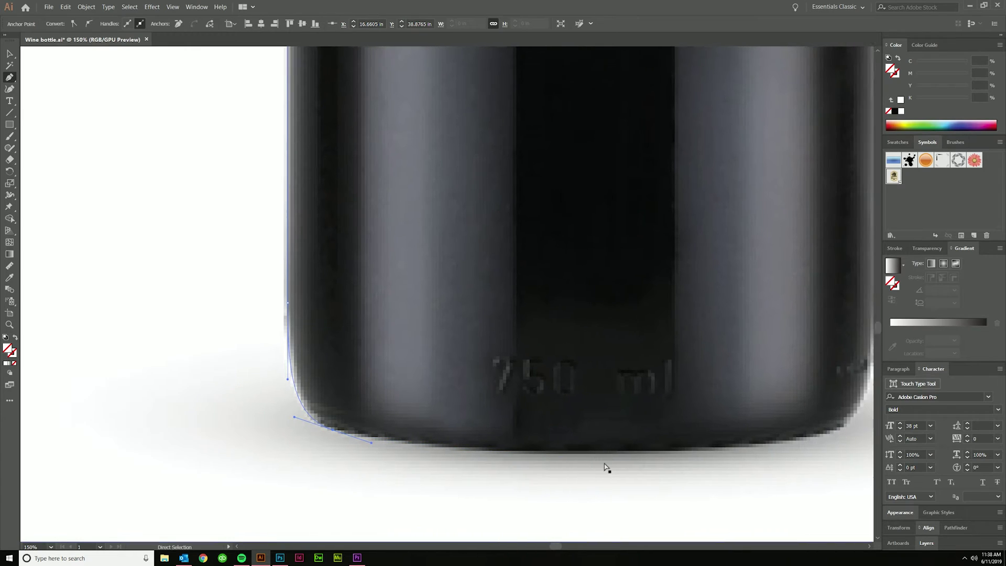
pyautogui.scroll(-4, 548, 457)
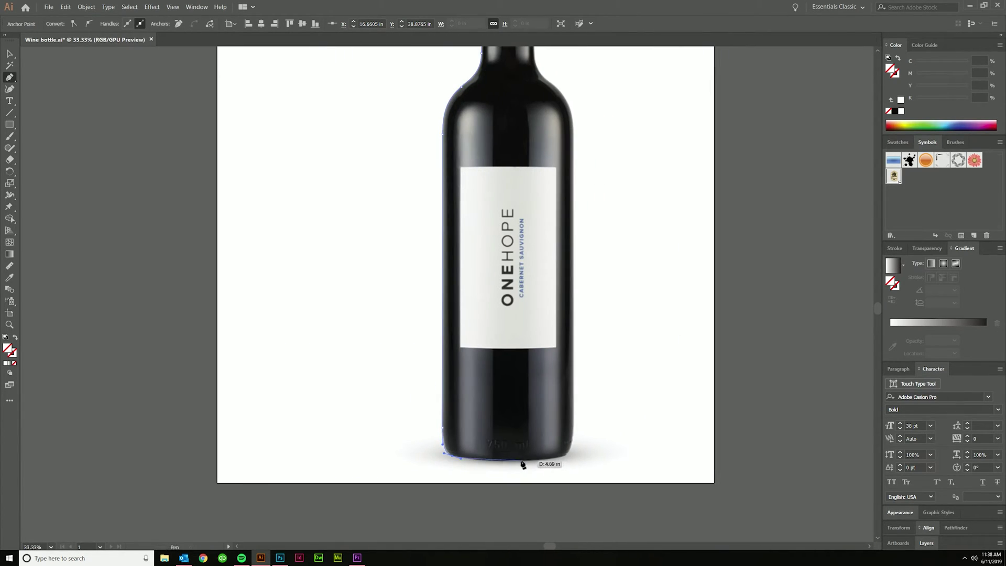
pyautogui.moveTo(512, 465); pyautogui.dragTo(527, 463)
pyautogui.scroll(-1, 534, 464)
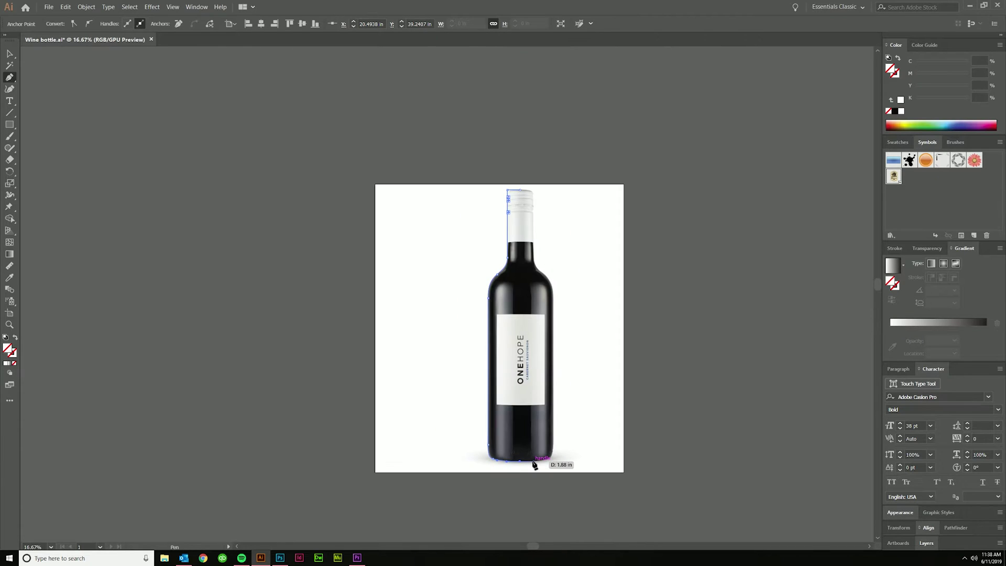
pyautogui.moveTo(520, 465)
pyautogui.mouseDown()
pyautogui.moveTo(522, 193)
pyautogui.moveTo(528, 469)
pyautogui.mouseUp()
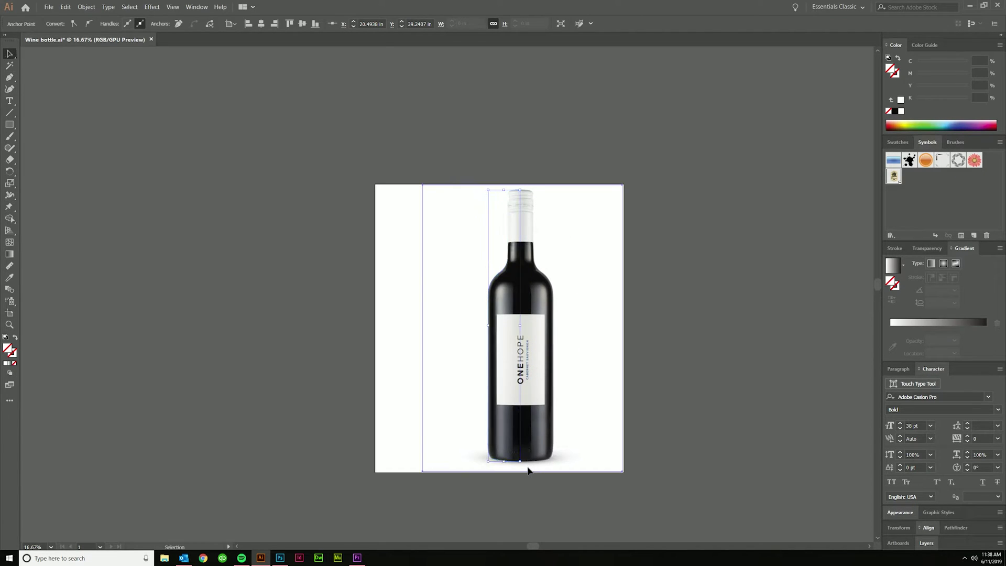
pyautogui.press('v')
pyautogui.hscroll(1, 508, 468)
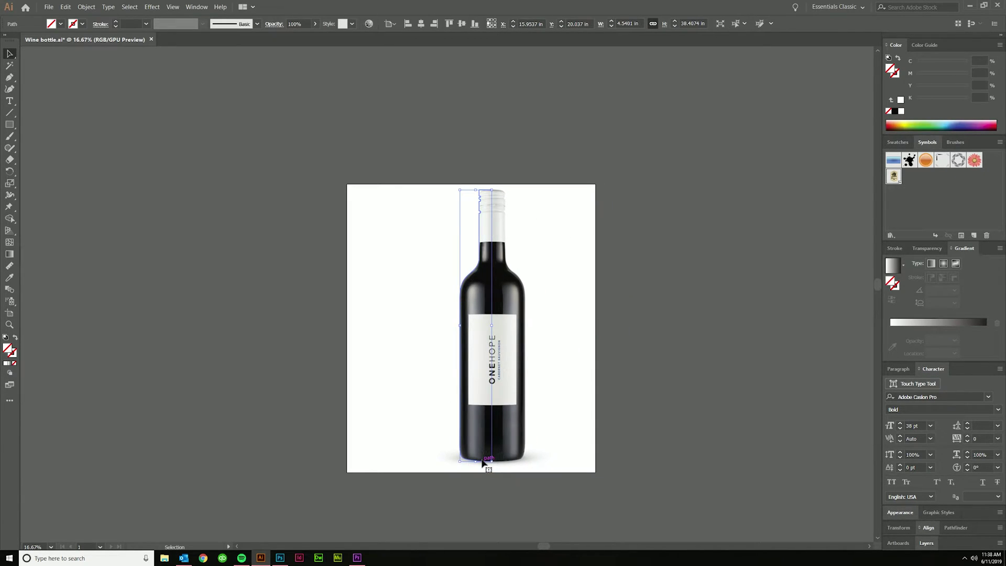
# Reset the path to default fill and stroke and move the reference photo to the right.
pyautogui.press('d')
pyautogui.hotkey('ctrl', '=')
pyautogui.click(679, 407)
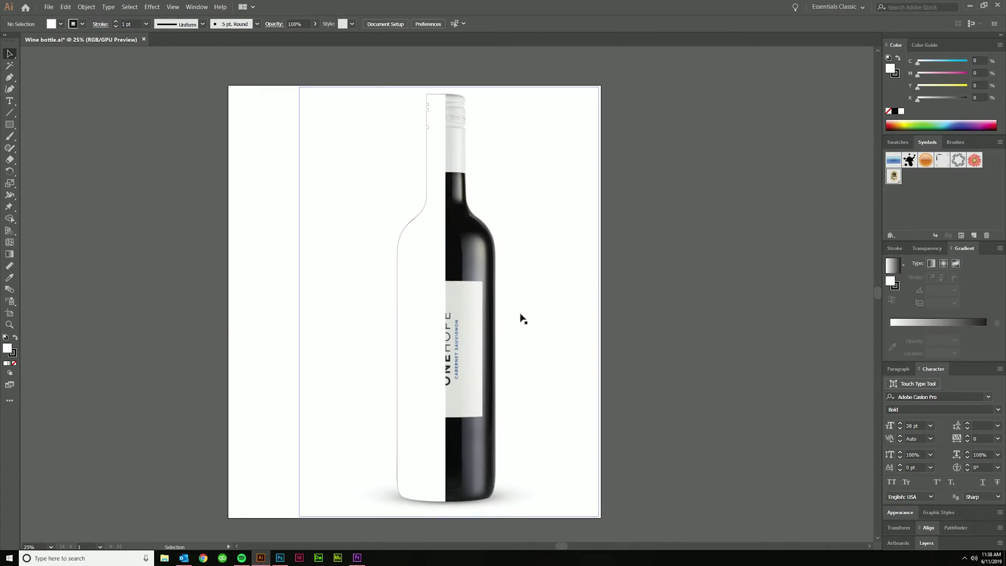
pyautogui.click(490, 350)
pyautogui.hotkey('ctrl', '-')
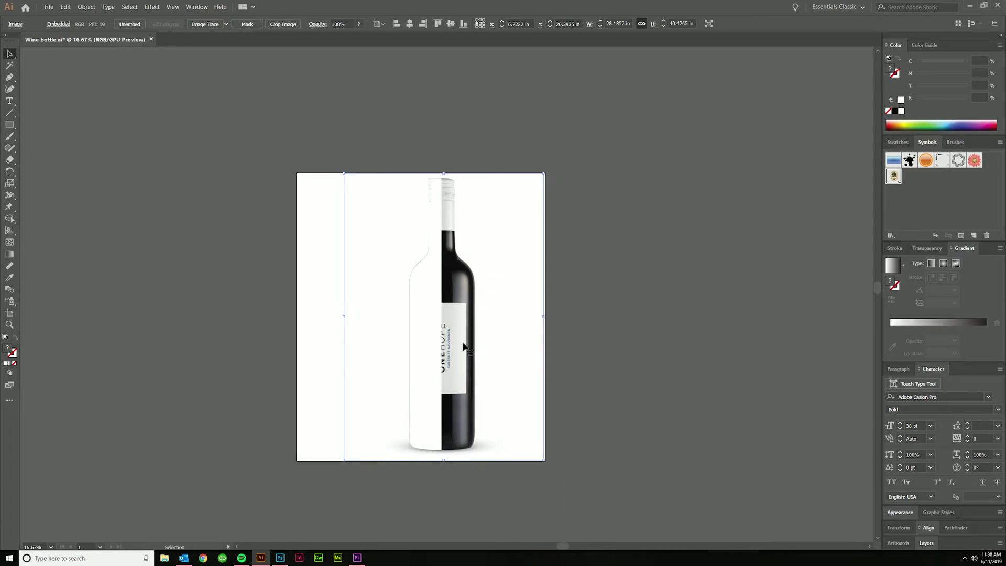
pyautogui.moveTo(464, 343); pyautogui.dragTo(607, 345)
pyautogui.hotkey('ctrl', '=')
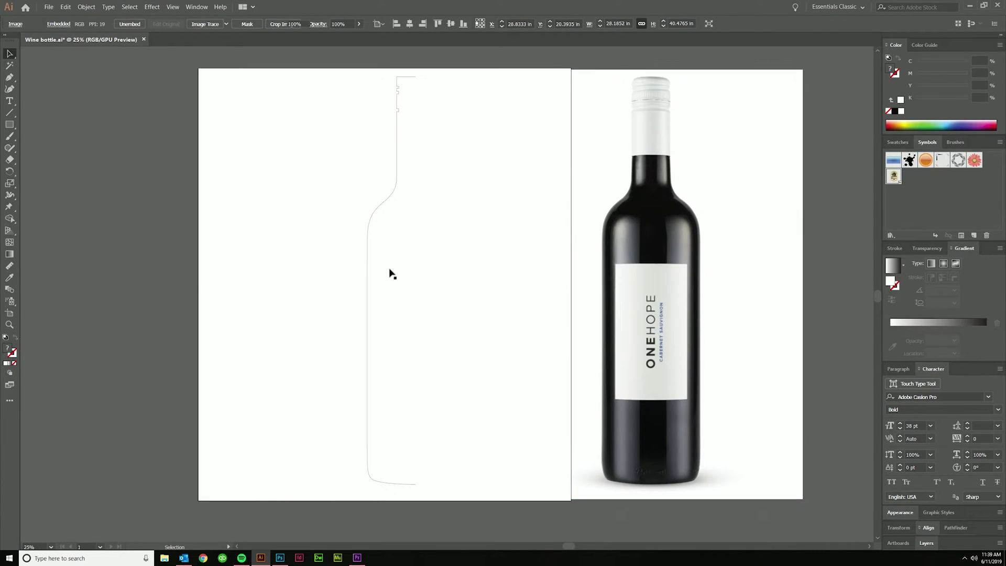
# Set the bottle outline path's fill to None.
pyautogui.click(389, 272)
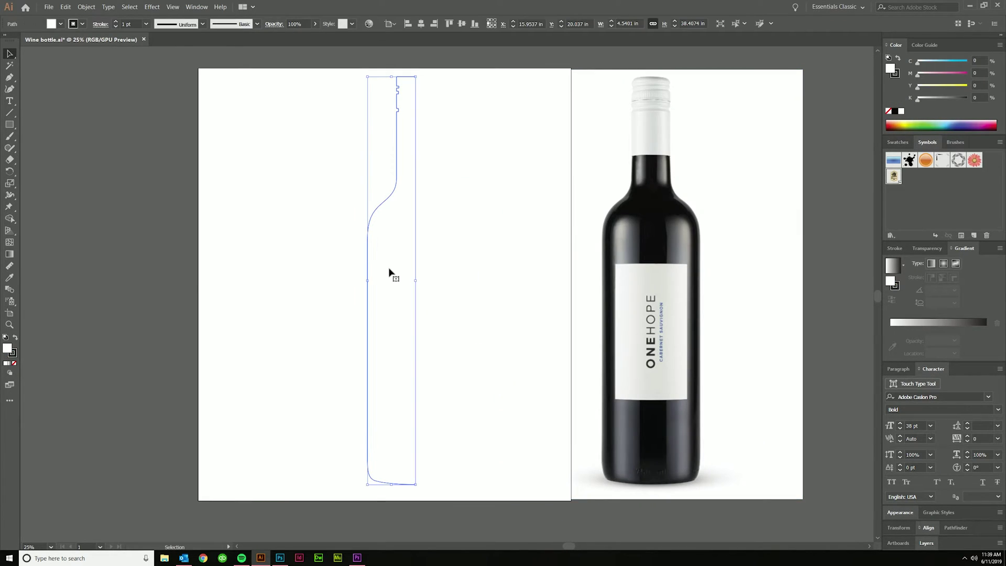
pyautogui.click(15, 364)
pyautogui.scroll(1, 329, 297)
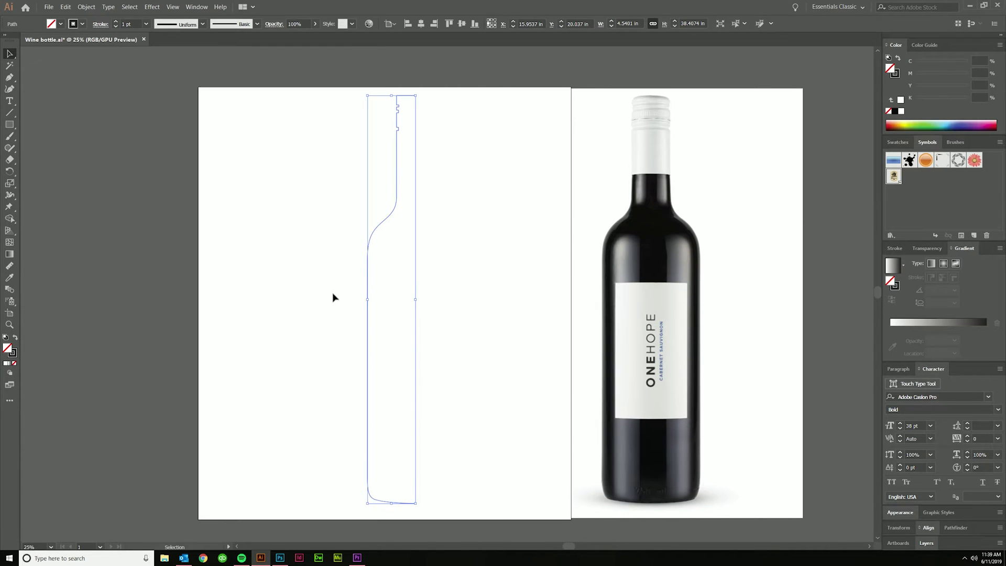
pyautogui.click(333, 297)
pyautogui.click(369, 246)
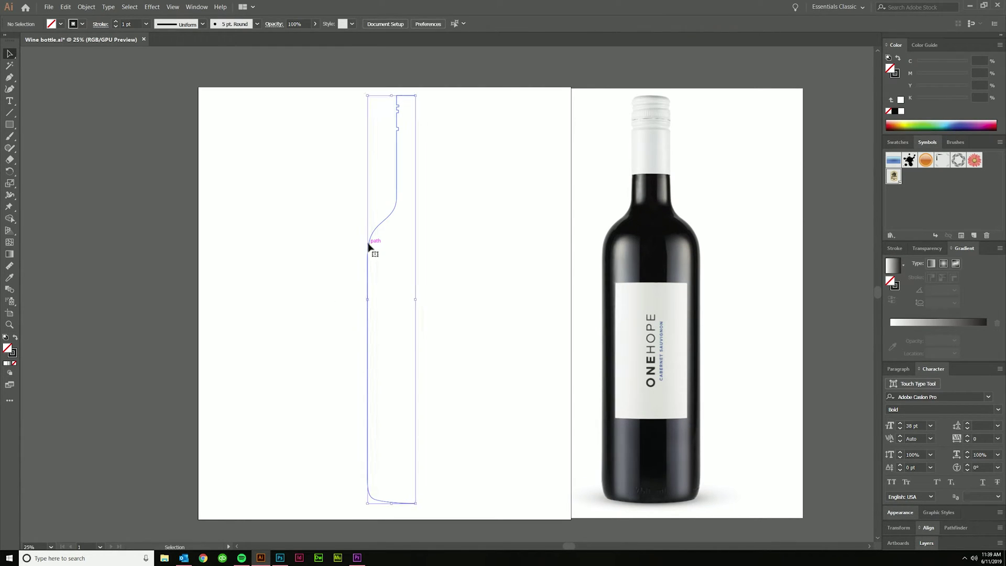
# Sample the photo's black, then swap fill and stroke to leave a 1 pt black outline.
pyautogui.press('i')
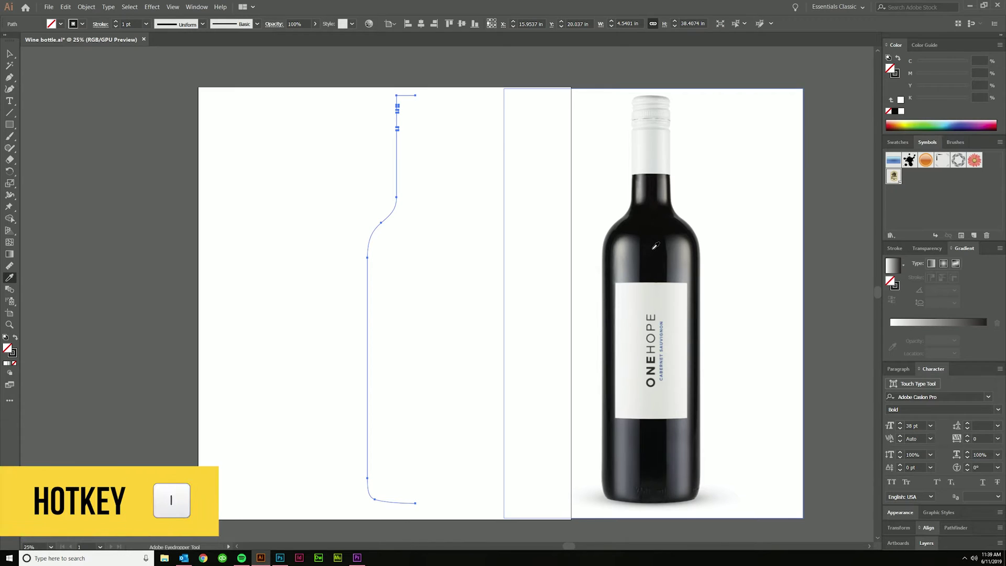
pyautogui.click(653, 248)
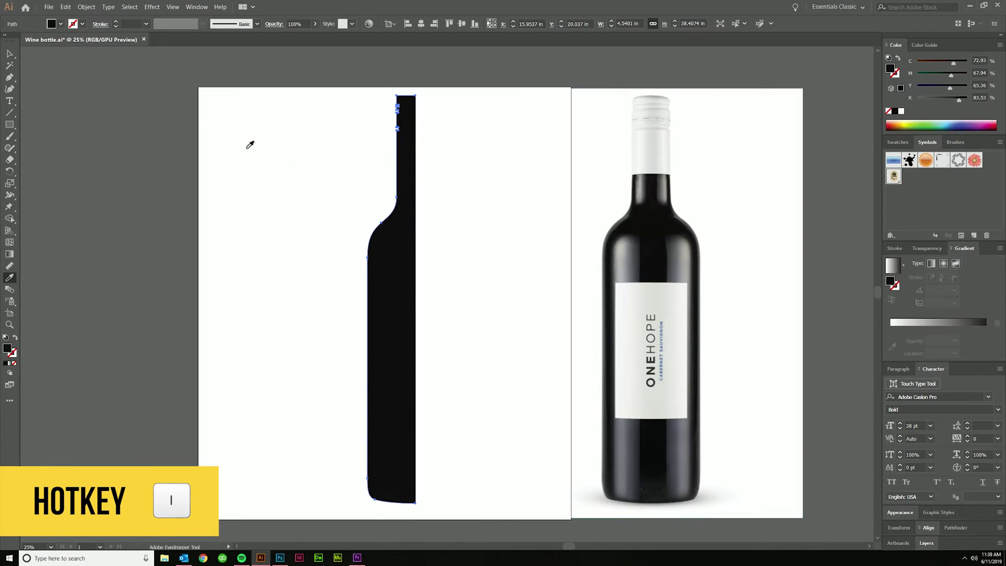
pyautogui.click(8, 53)
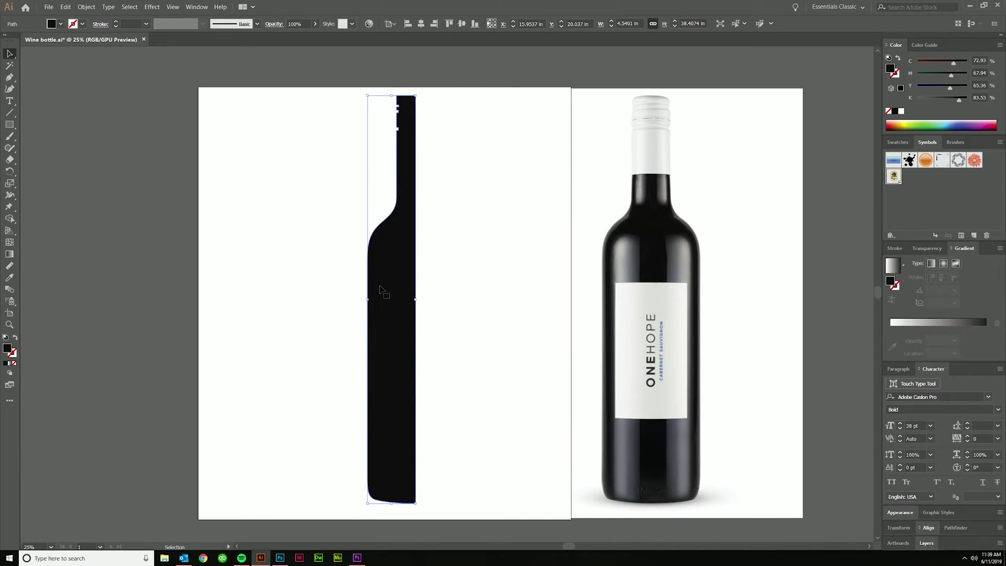
pyautogui.hotkey('shift', 'x')
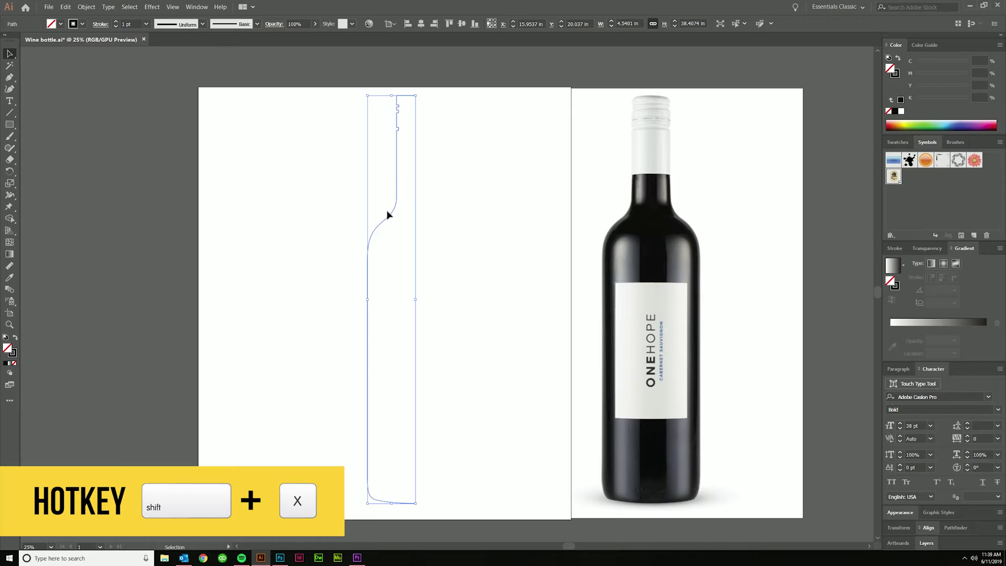
pyautogui.click(332, 259)
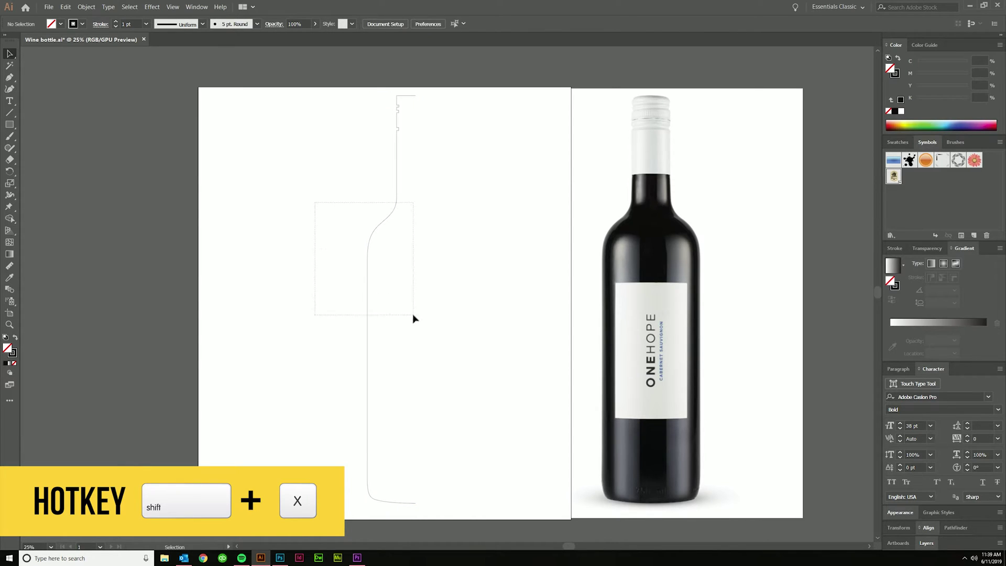
pyautogui.moveTo(413, 318); pyautogui.dragTo(414, 318)
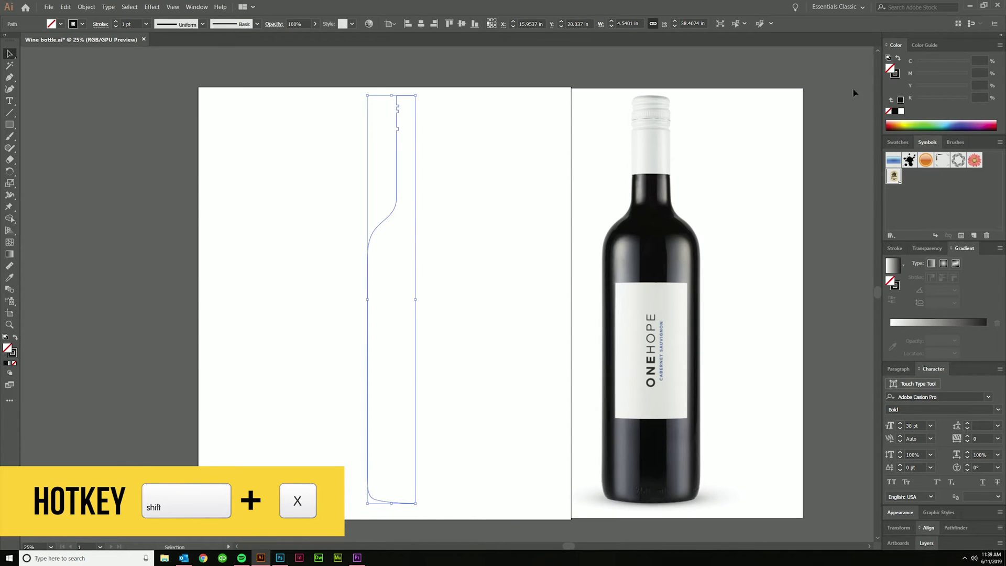
pyautogui.click(898, 58)
pyautogui.click(898, 59)
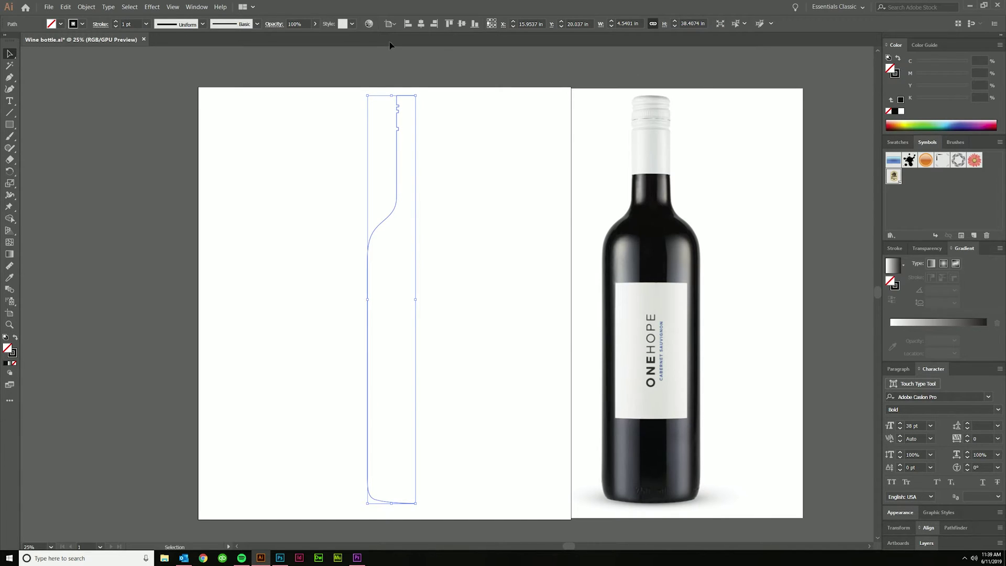
# Open the 3D Revolve options from the Effect menu.
pyautogui.click(151, 7)
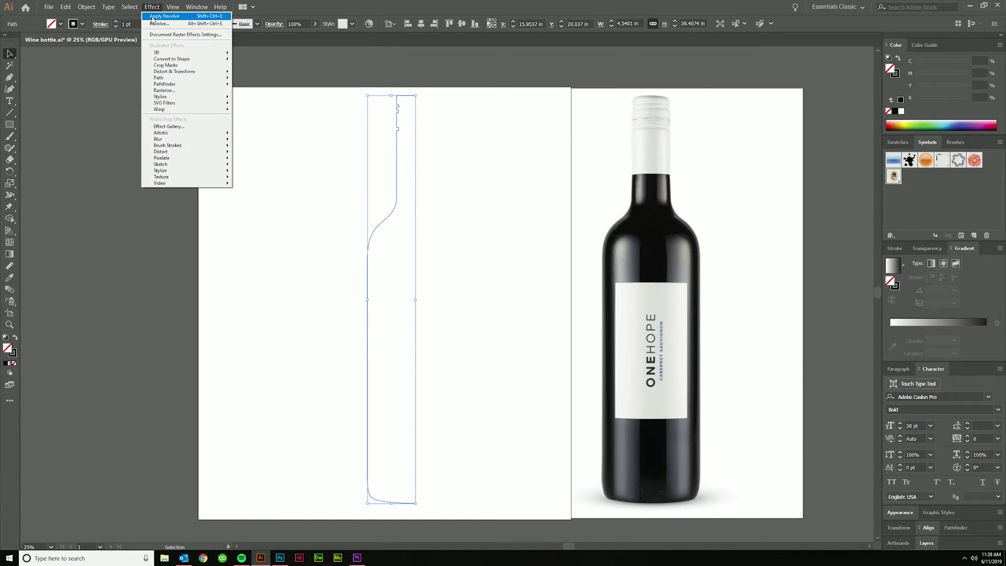
pyautogui.moveTo(177, 104)
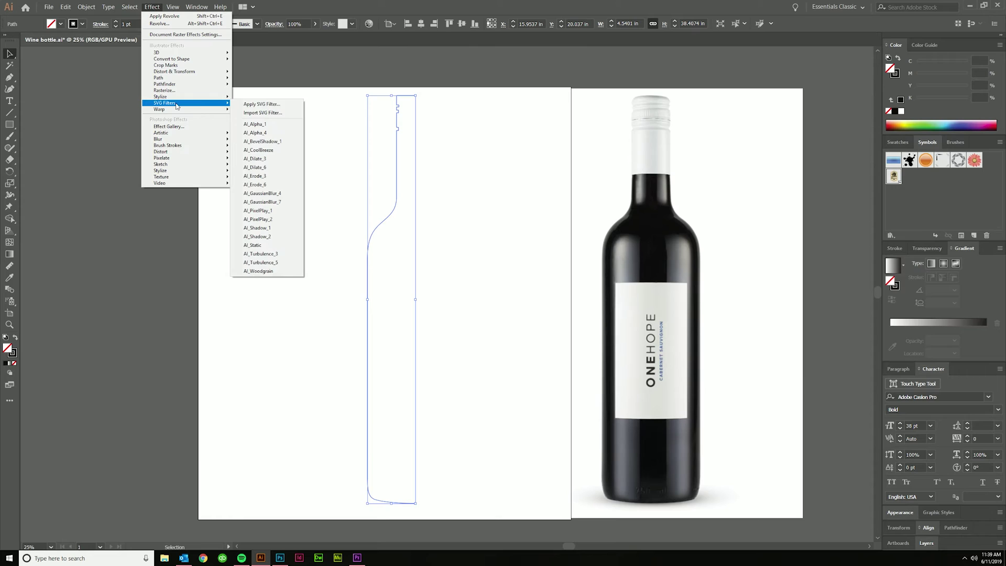
pyautogui.moveTo(157, 52)
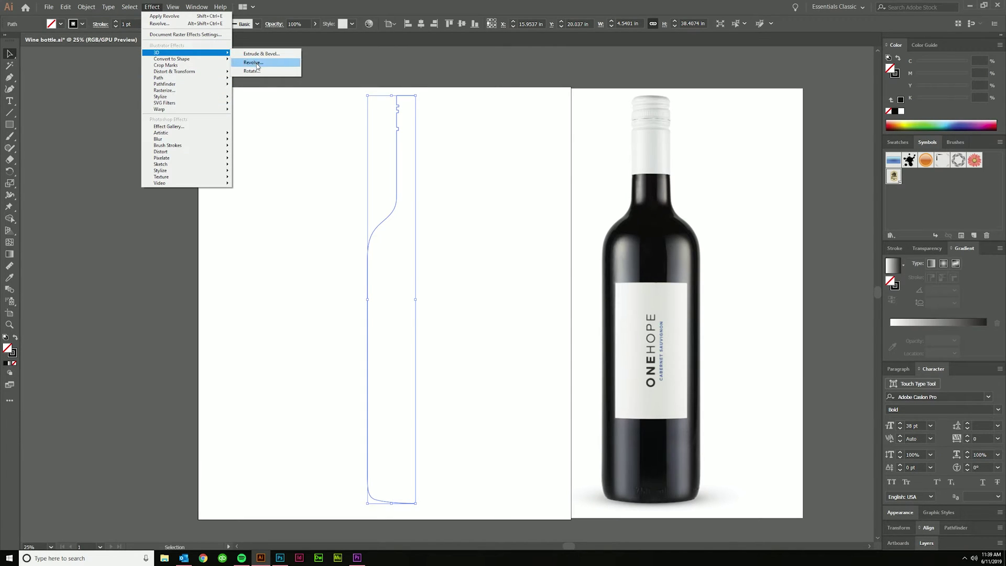
pyautogui.click(256, 63)
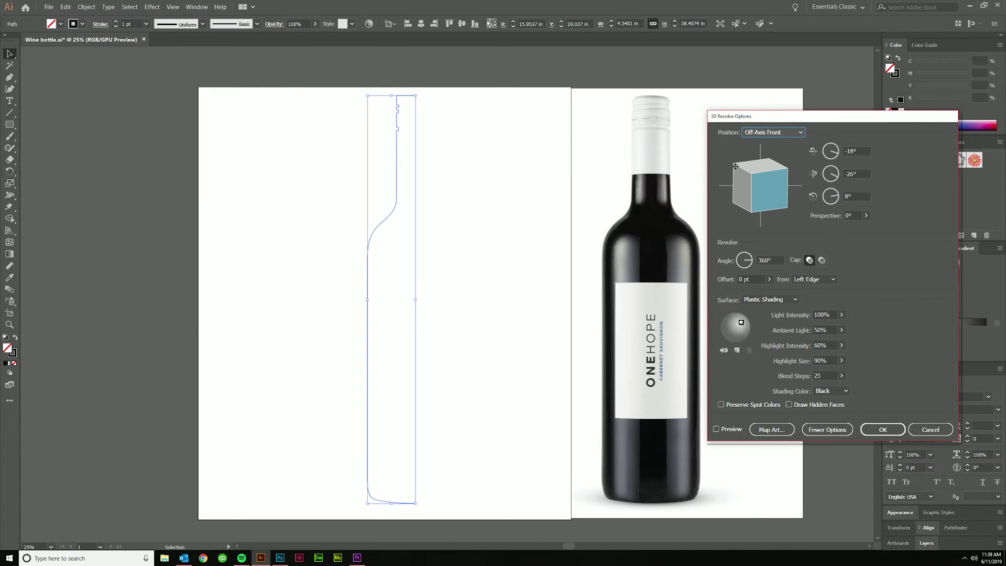
# Set the view to Front, revolve from the Right Edge, show fewer options, and preview.
pyautogui.click(775, 132)
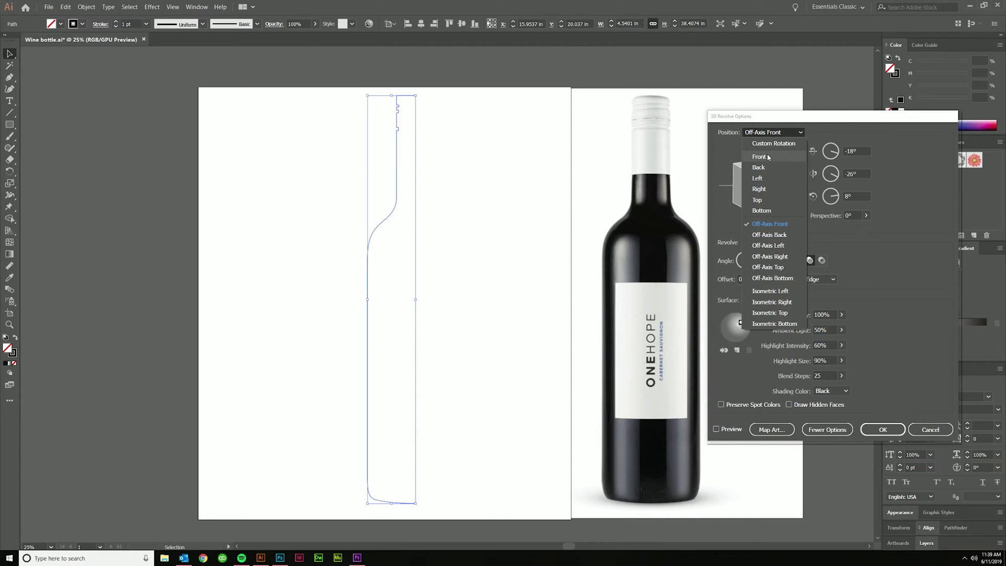
pyautogui.click(767, 155)
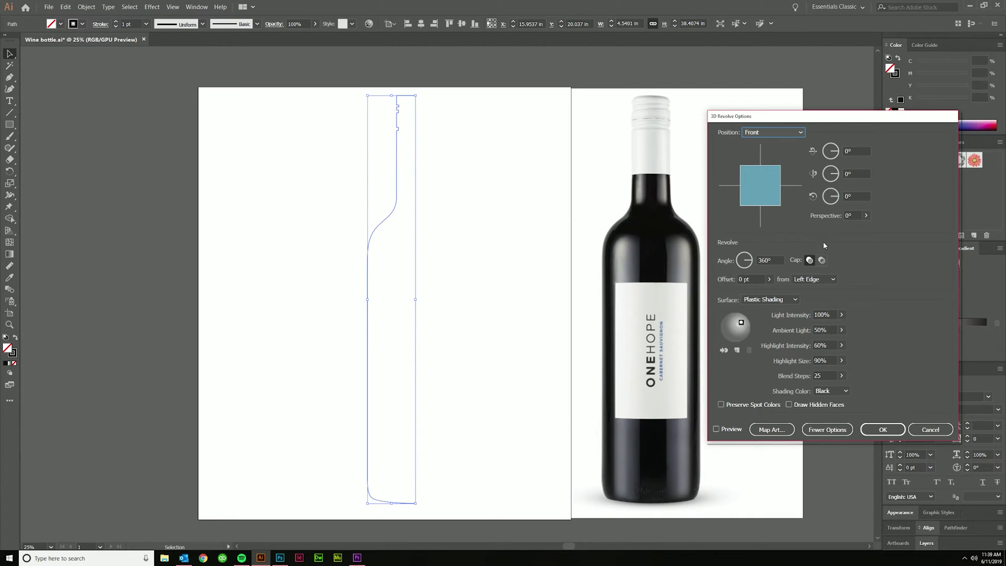
pyautogui.click(809, 280)
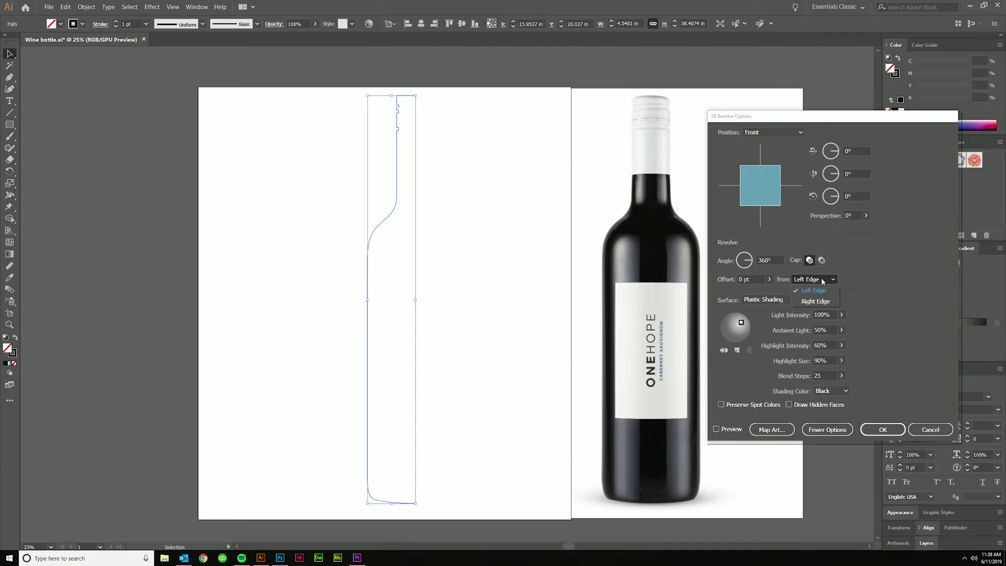
pyautogui.click(815, 301)
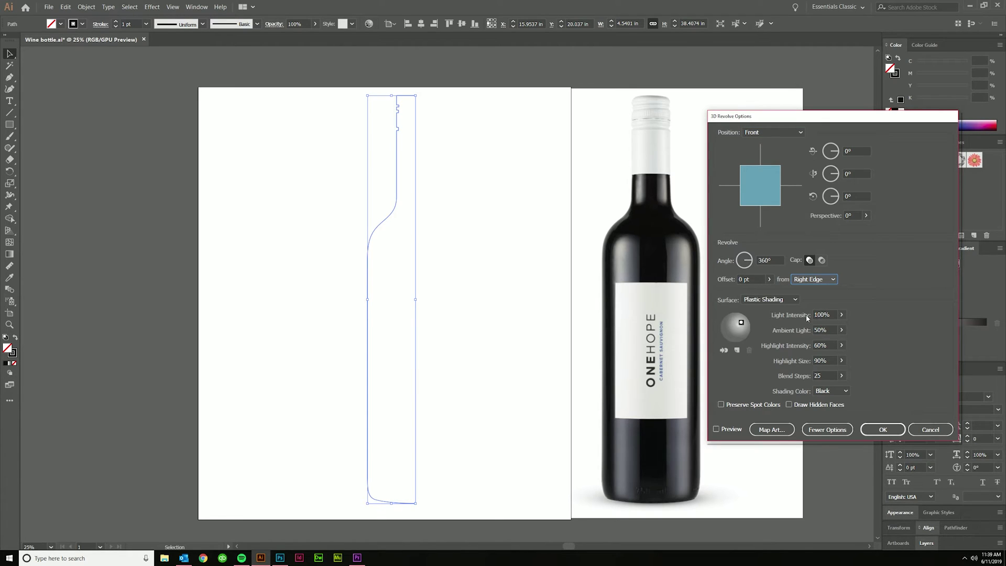
pyautogui.click(816, 430)
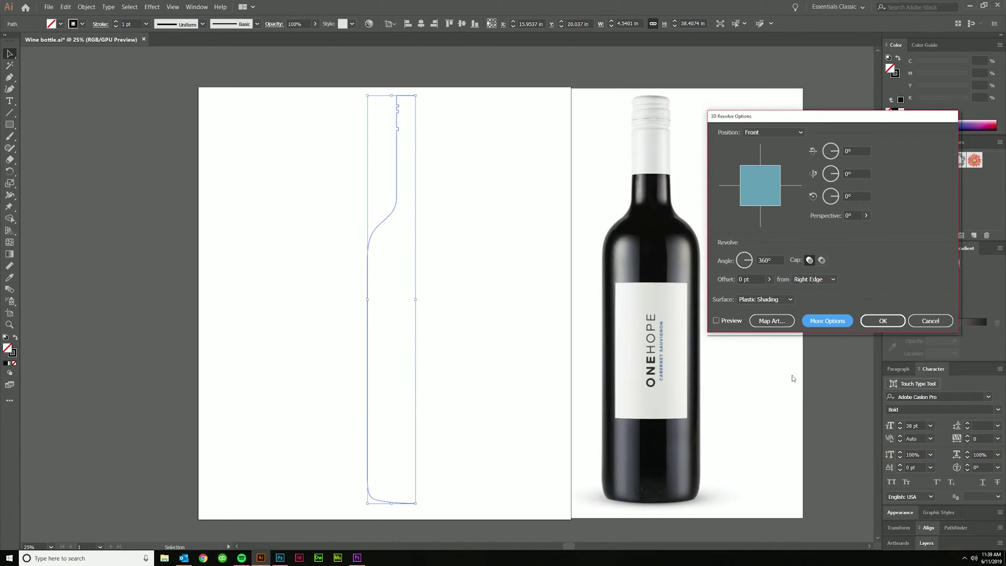
pyautogui.click(716, 321)
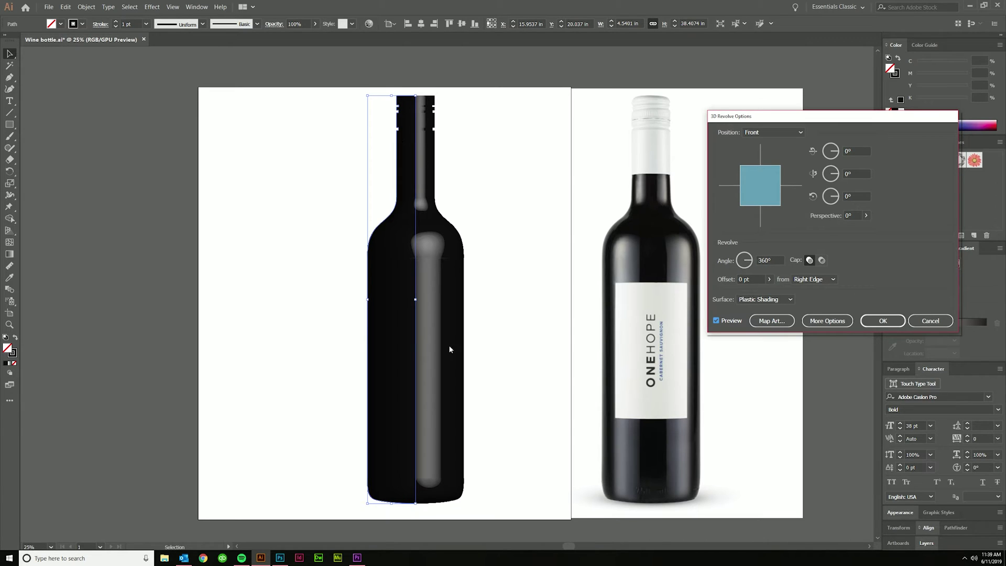
# Apply the 360° revolve, then select the profile's top cap corner anchor.
pyautogui.click(883, 320)
pyautogui.click(509, 330)
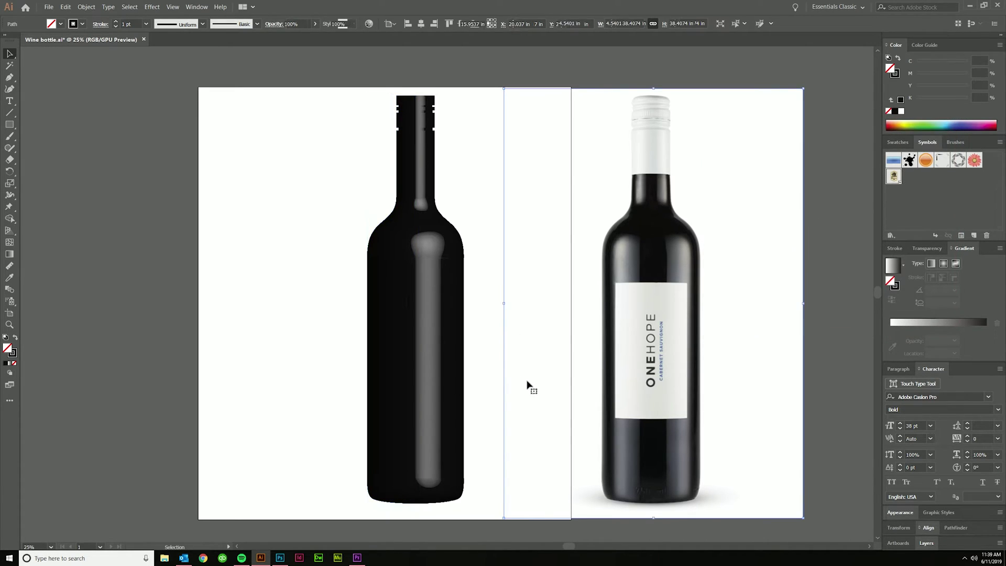
pyautogui.scroll(3, 401, 149)
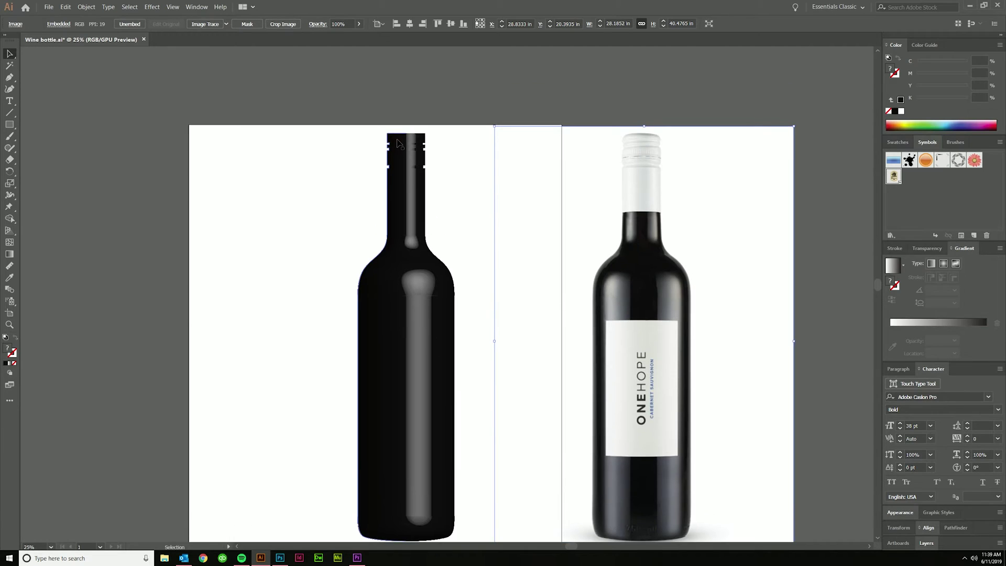
pyautogui.scroll(-2, 401, 148)
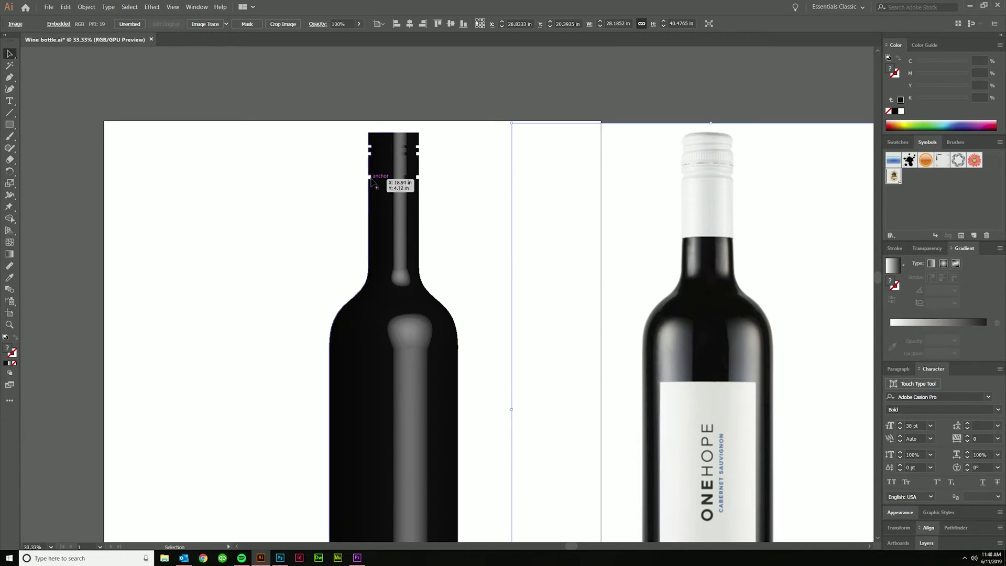
pyautogui.scroll(3, 358, 149)
pyautogui.click(346, 145)
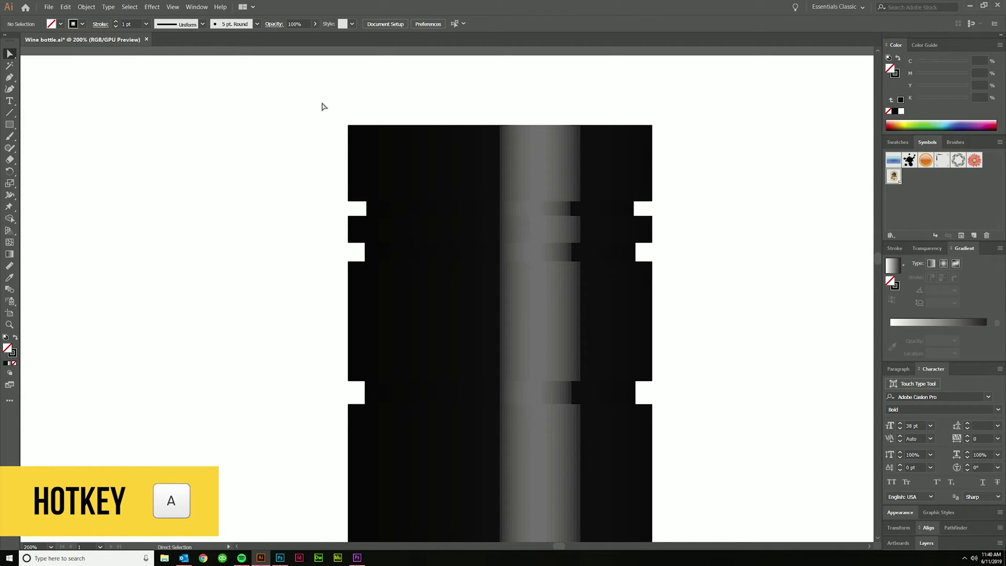
pyautogui.moveTo(321, 103); pyautogui.dragTo(384, 161)
# Round the cap's notch and band corners to 0.15 in with the live corner widgets.
pyautogui.hscroll(-1, 330, 210)
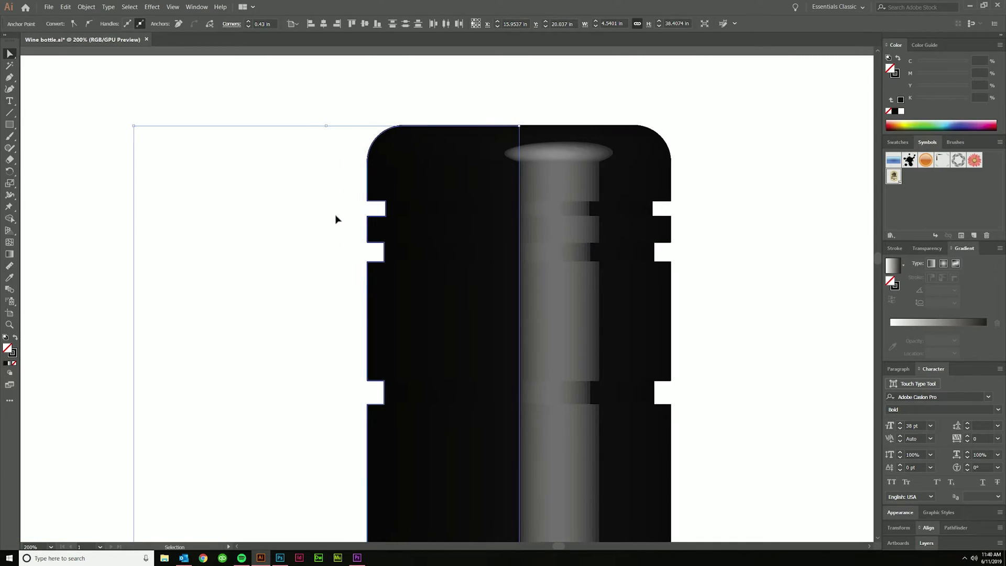
pyautogui.scroll(-2, 335, 158)
pyautogui.click(352, 155)
pyautogui.moveTo(375, 254); pyautogui.dragTo(375, 254)
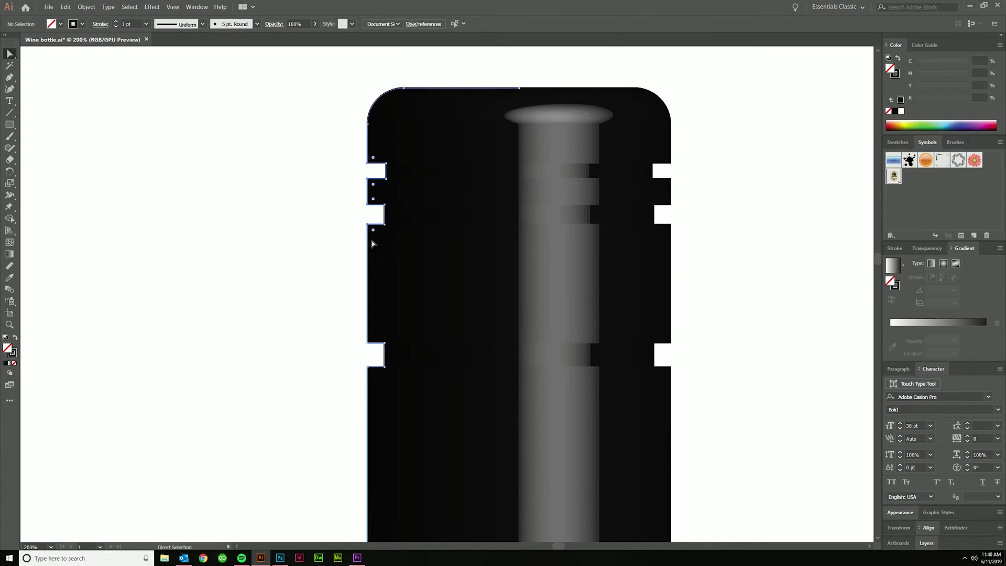
pyautogui.moveTo(359, 338); pyautogui.dragTo(399, 392)
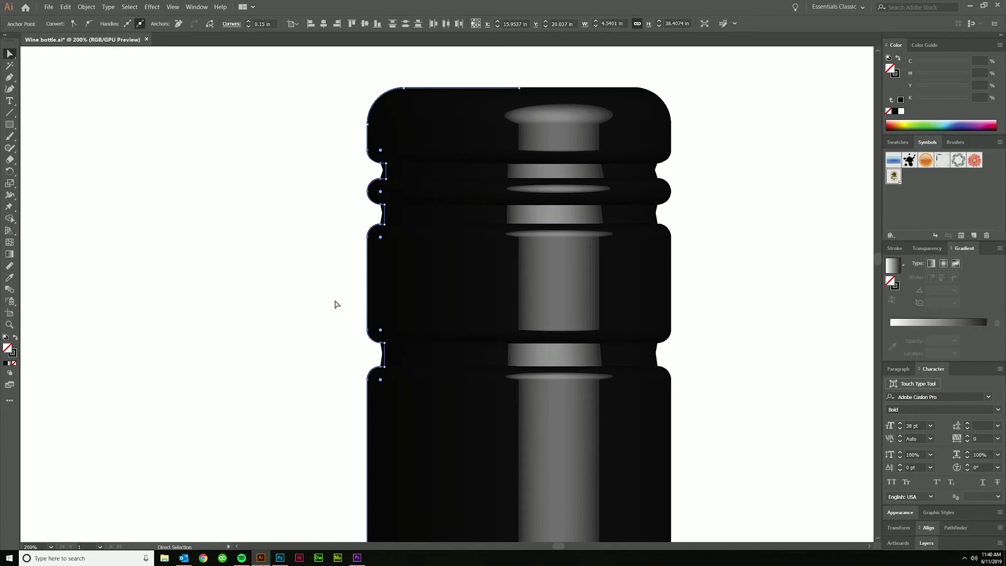
pyautogui.click(336, 304)
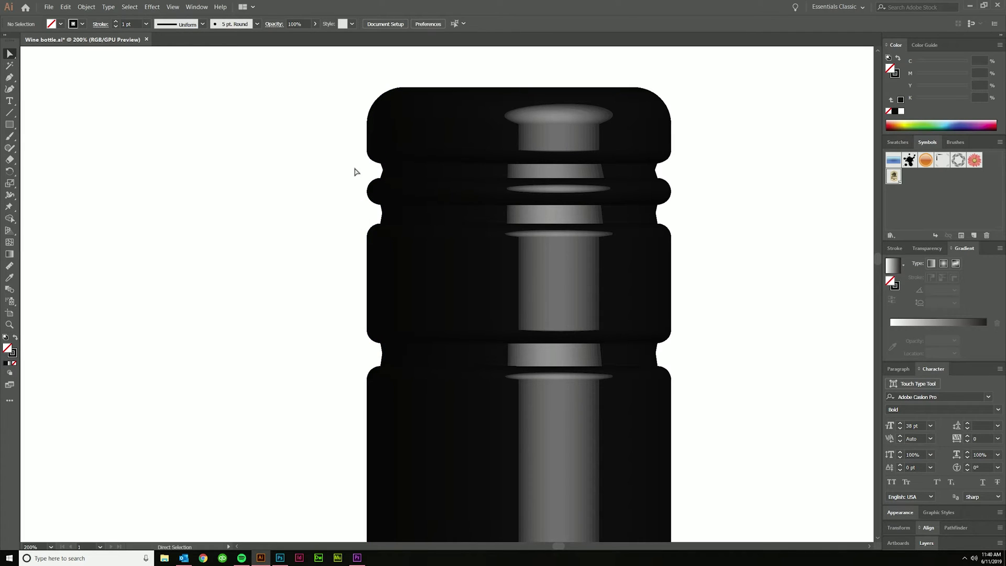
# Toggle Preview and Outline, test CPU and GPU rendering, and settle on Outline view.
pyautogui.hotkey('ctrl', 'y')
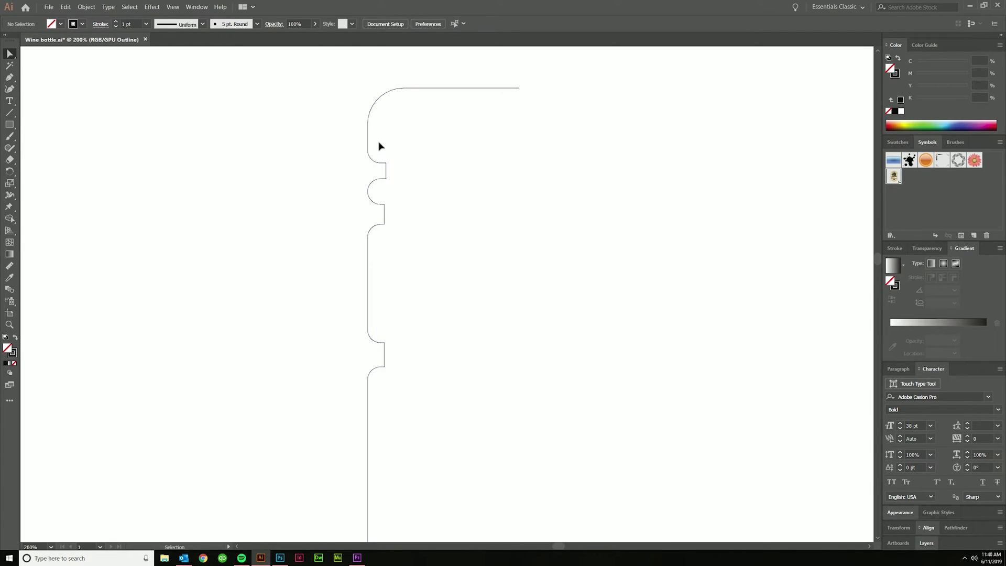
pyautogui.hotkey('ctrl', 'y')
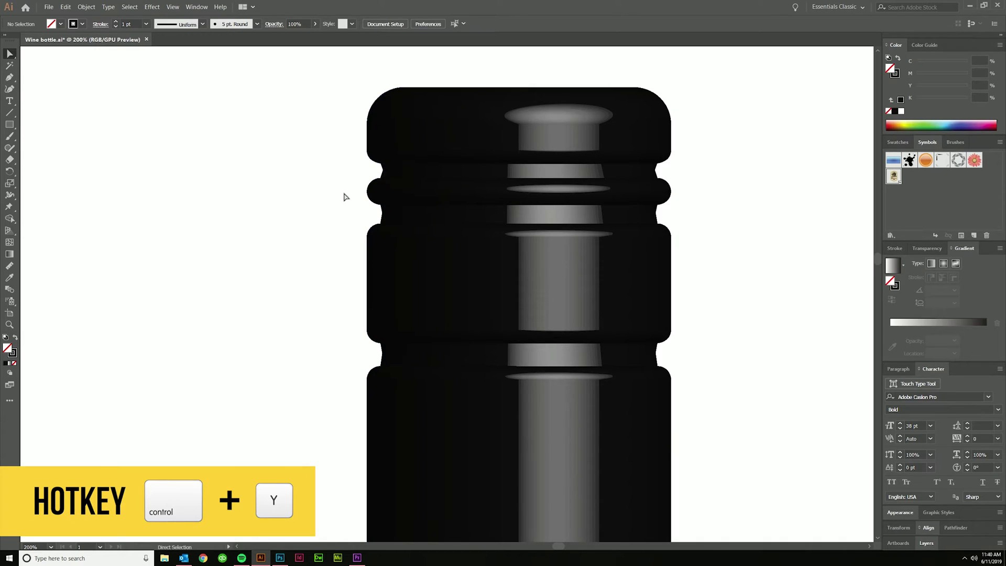
pyautogui.hotkey('ctrl', 'y')
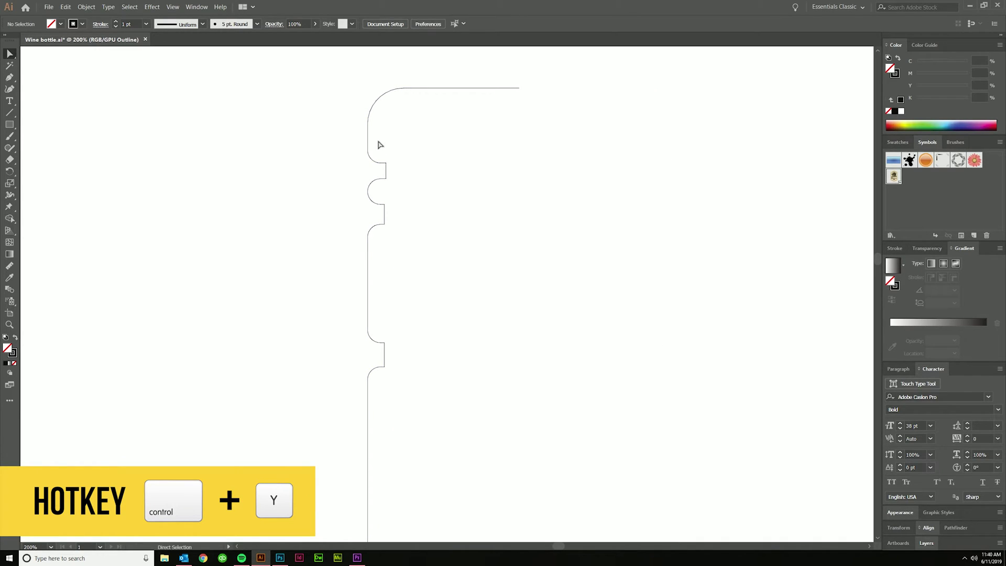
pyautogui.click(172, 7)
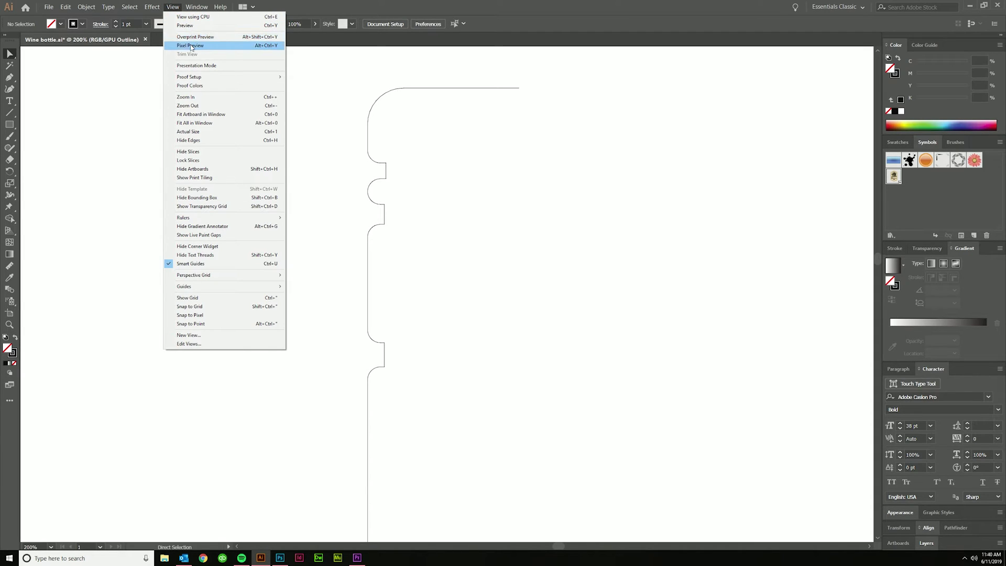
pyautogui.click(191, 17)
pyautogui.click(174, 6)
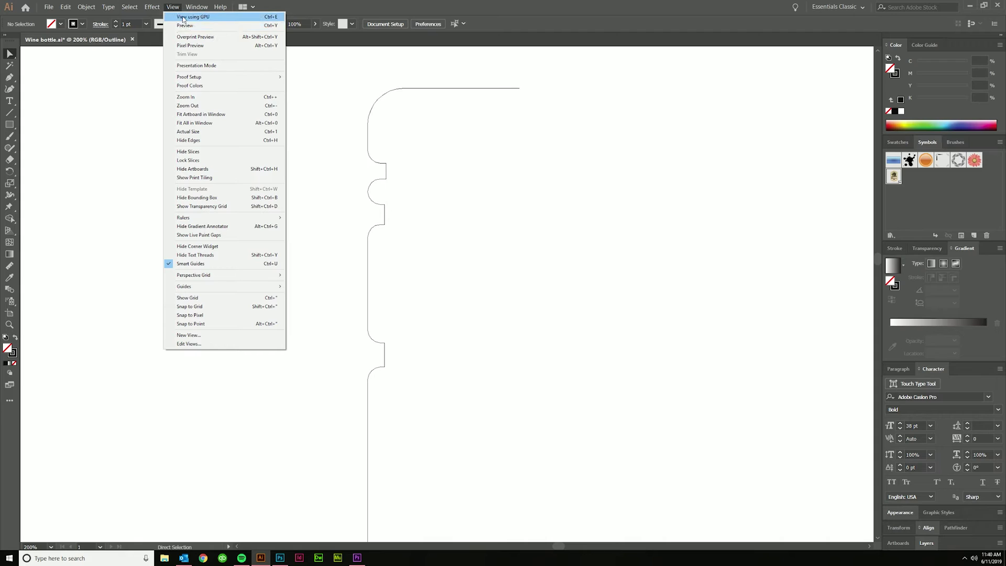
pyautogui.click(182, 17)
pyautogui.click(173, 7)
pyautogui.click(184, 25)
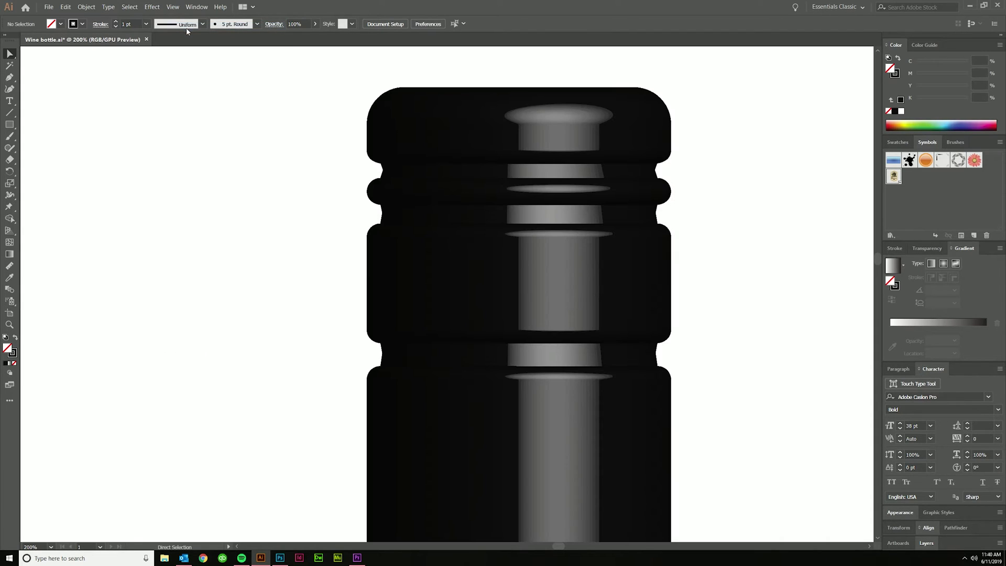
pyautogui.click(173, 7)
pyautogui.click(184, 25)
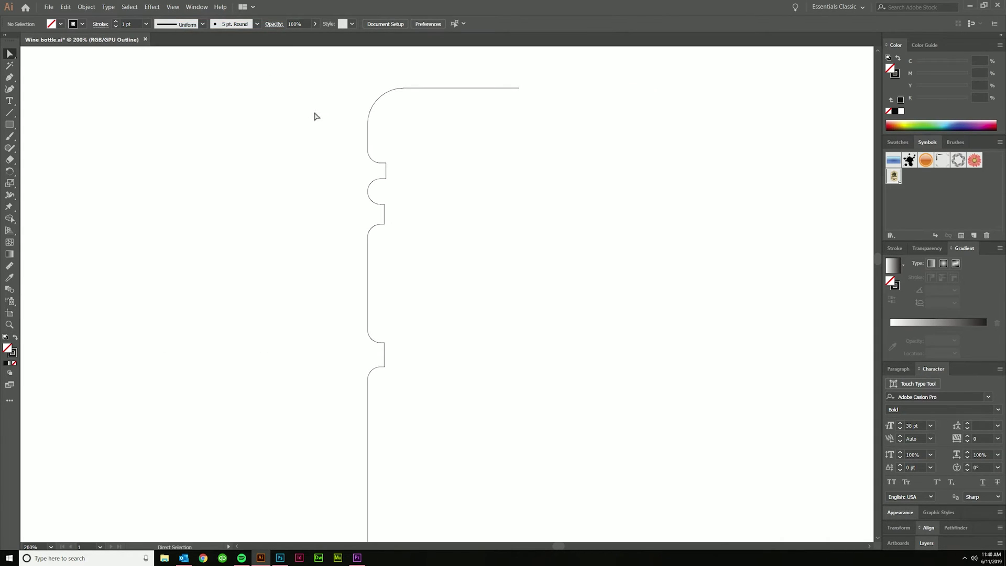
# Select the bottle profile path and deselect the upper notch's corner anchors.
pyautogui.hotkey('ctrl', 'y')
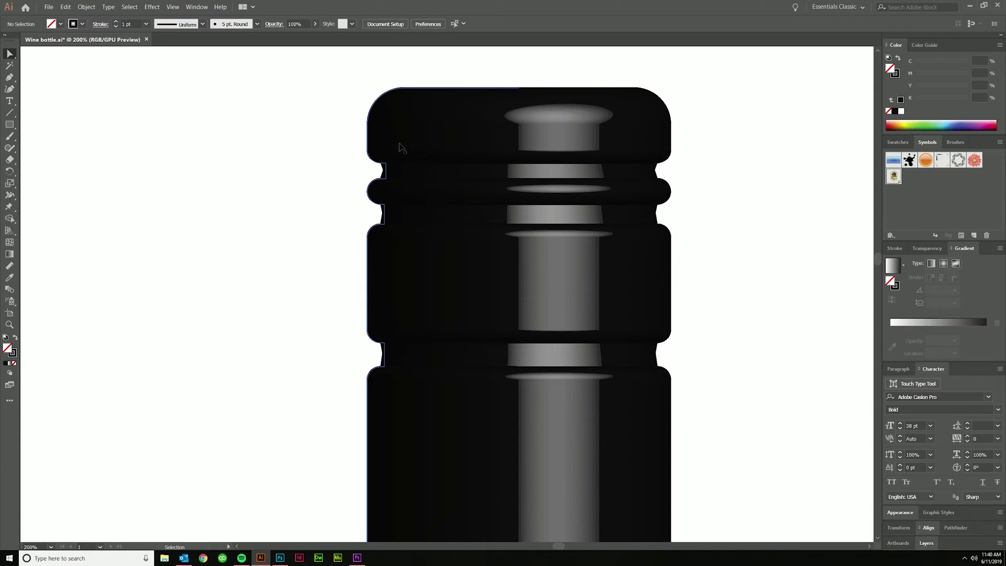
pyautogui.hotkey('ctrl', 'y')
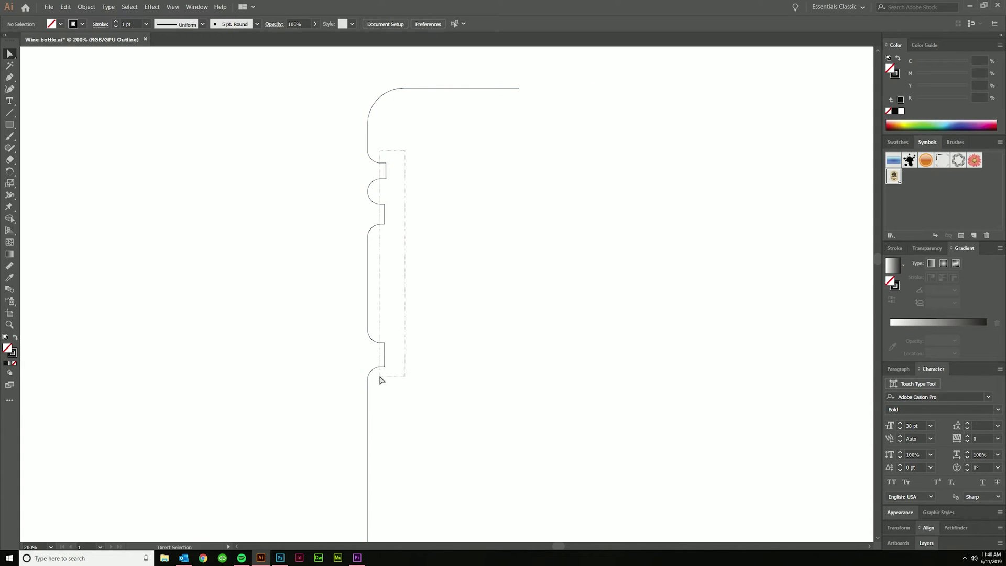
pyautogui.click(381, 379)
pyautogui.hotkey('ctrl', 'y')
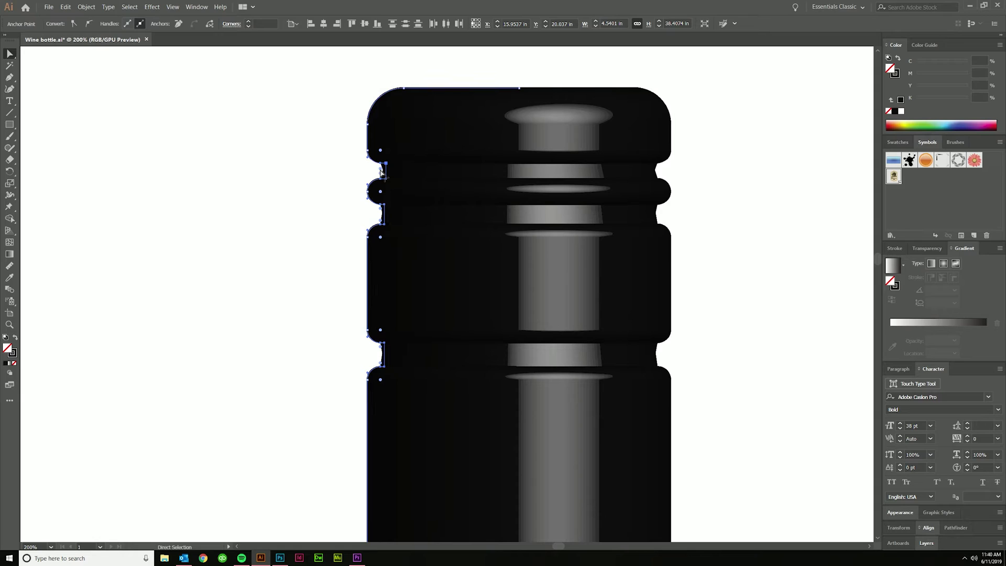
pyautogui.scroll(2, 382, 164)
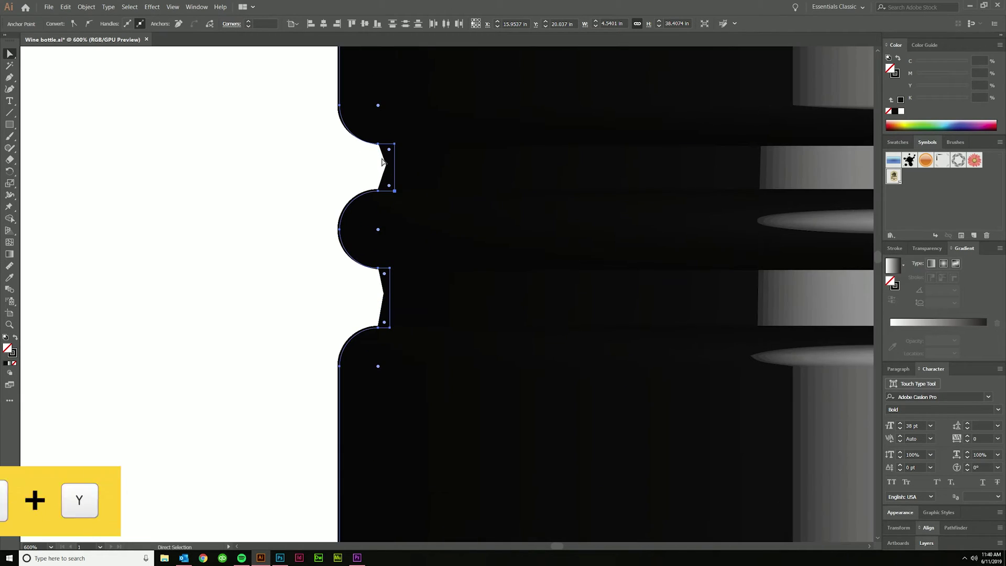
pyautogui.click(394, 180)
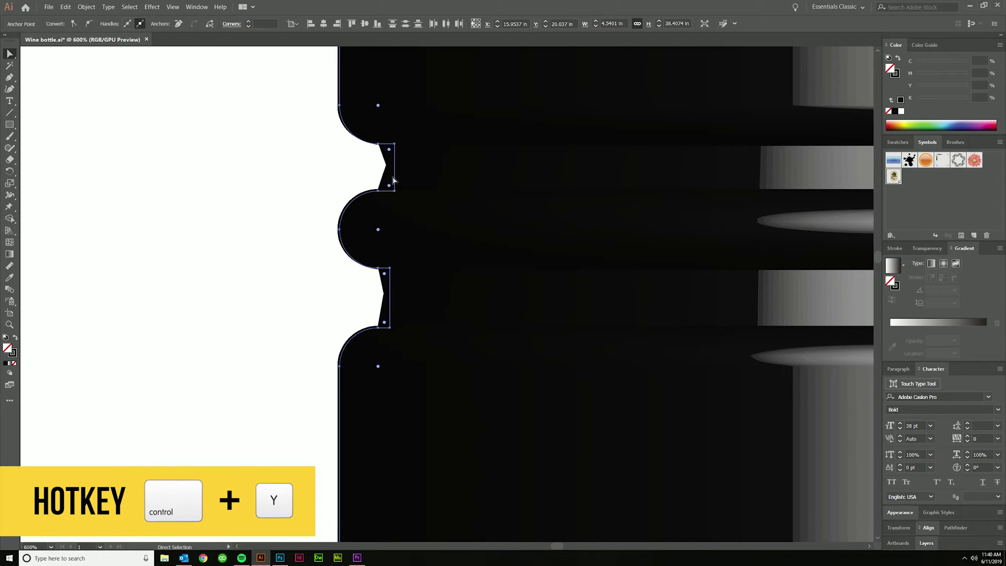
pyautogui.scroll(-1, 362, 182)
# Round the lower notch's corners to 0.04 in and return to filled preview.
pyautogui.hotkey('ctrl', 'y')
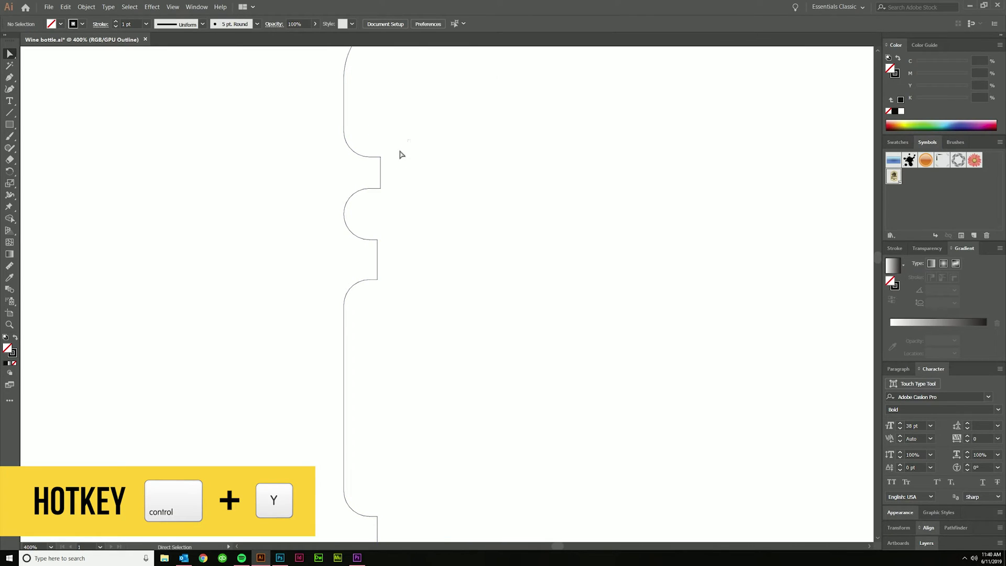
pyautogui.scroll(1, 377, 162)
pyautogui.scroll(-1, 404, 276)
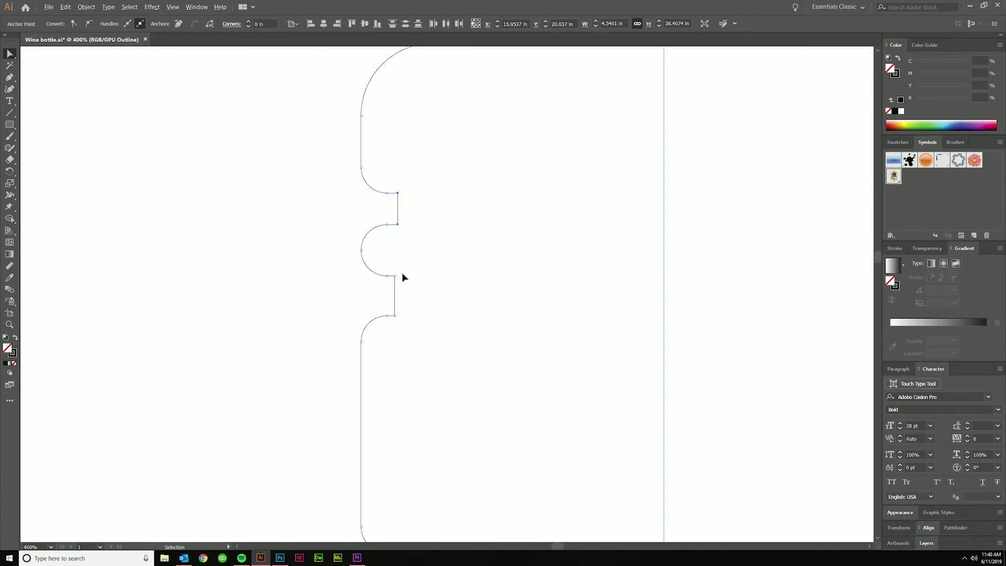
pyautogui.moveTo(394, 336); pyautogui.dragTo(391, 413)
pyautogui.scroll(-4, 393, 341)
pyautogui.scroll(3, 394, 430)
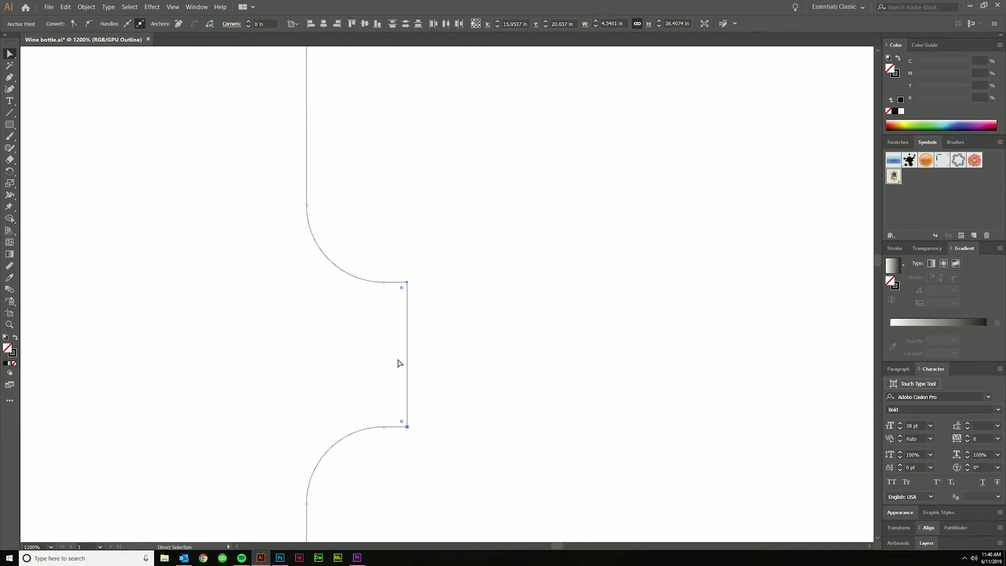
pyautogui.moveTo(401, 288); pyautogui.dragTo(382, 341)
pyautogui.hotkey('ctrl', 'y')
pyautogui.scroll(-3, 382, 341)
pyautogui.click(308, 357)
# Add two anchor points on the left bottle's left edge just below the cap.
pyautogui.scroll(-3, 308, 366)
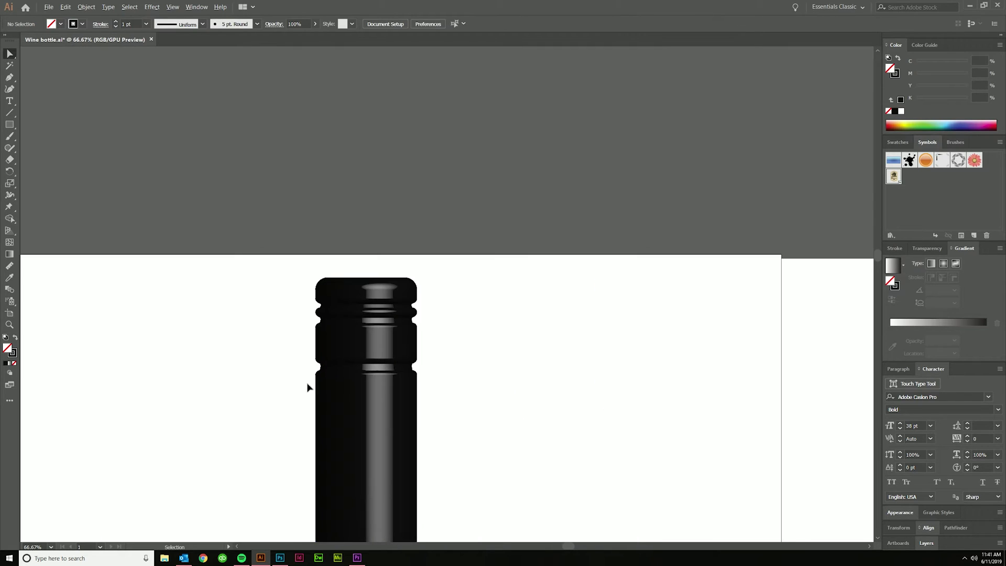
pyautogui.moveTo(308, 387); pyautogui.dragTo(354, 395)
pyautogui.scroll(-2, 456, 418)
pyautogui.scroll(-1, 457, 420)
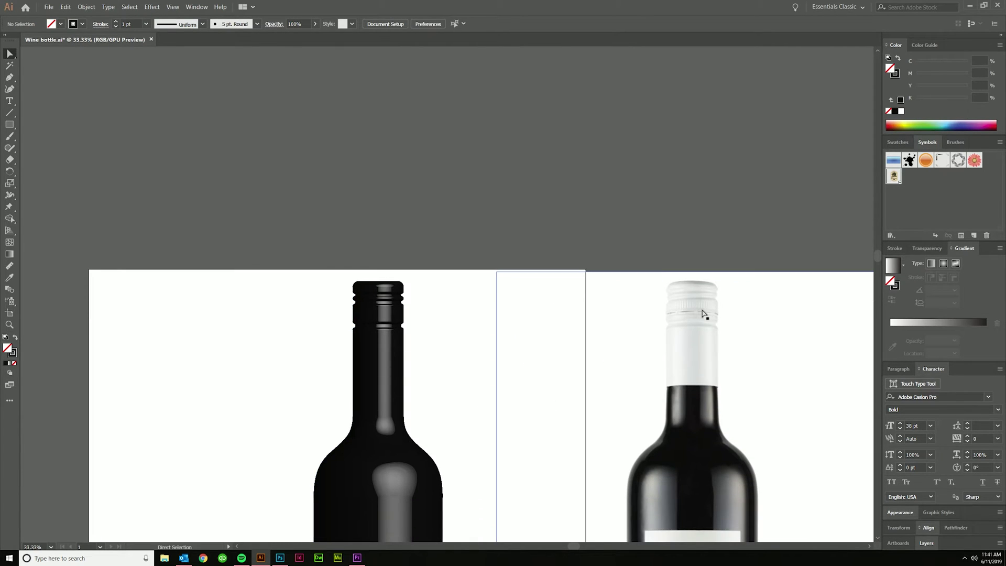
pyautogui.scroll(7, 320, 335)
pyautogui.click(301, 316)
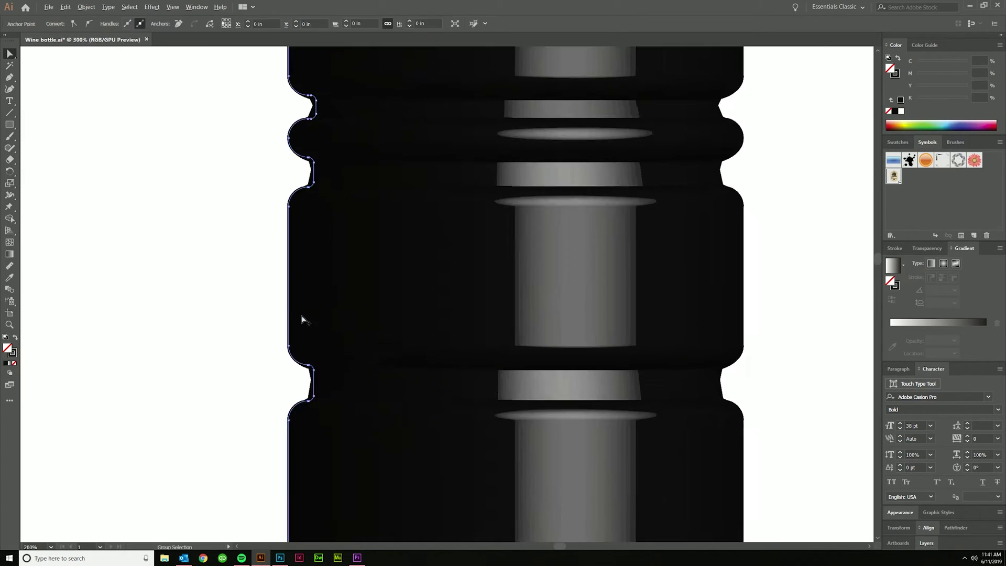
pyautogui.press('+')
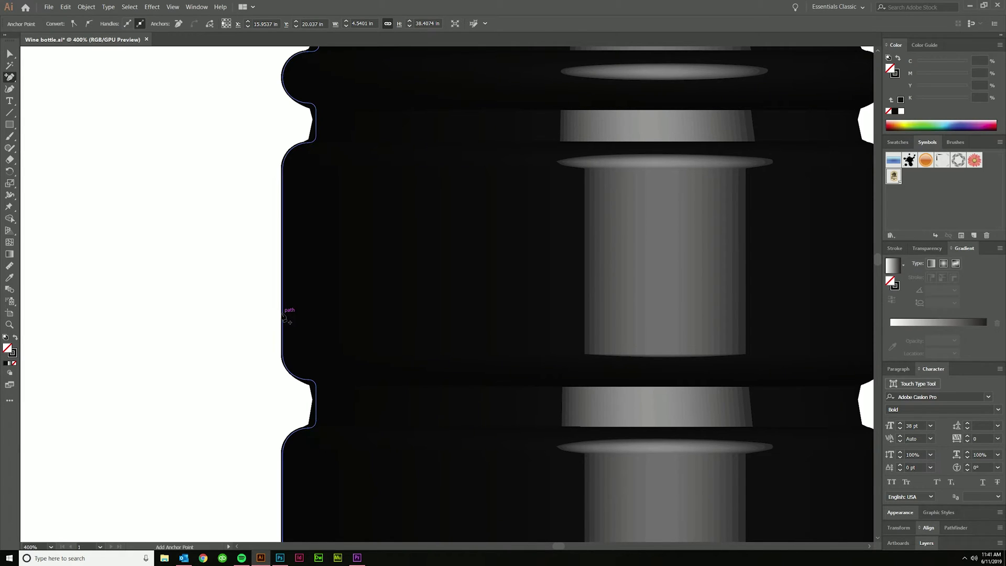
pyautogui.click(282, 314)
pyautogui.scroll(2, 283, 317)
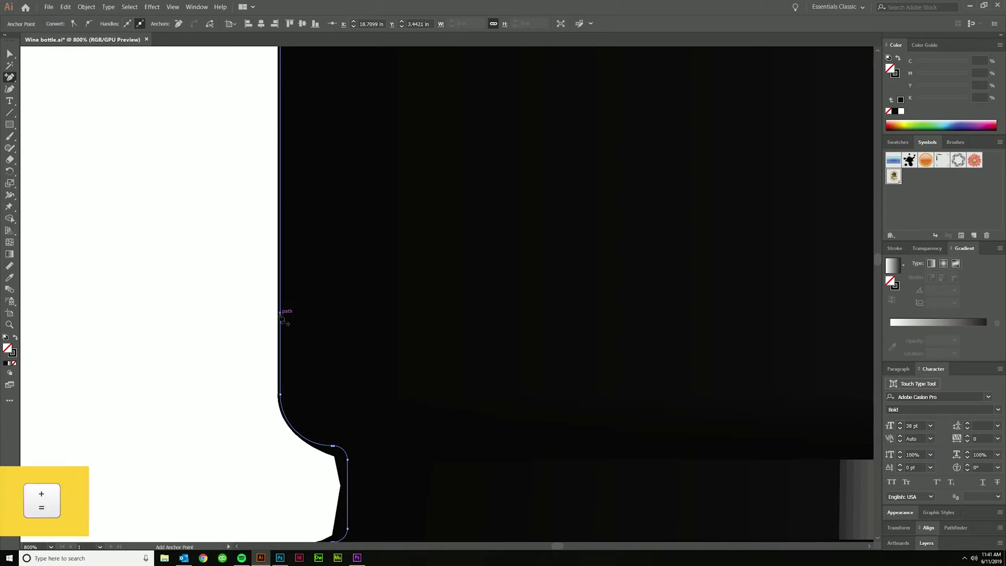
pyautogui.click(280, 321)
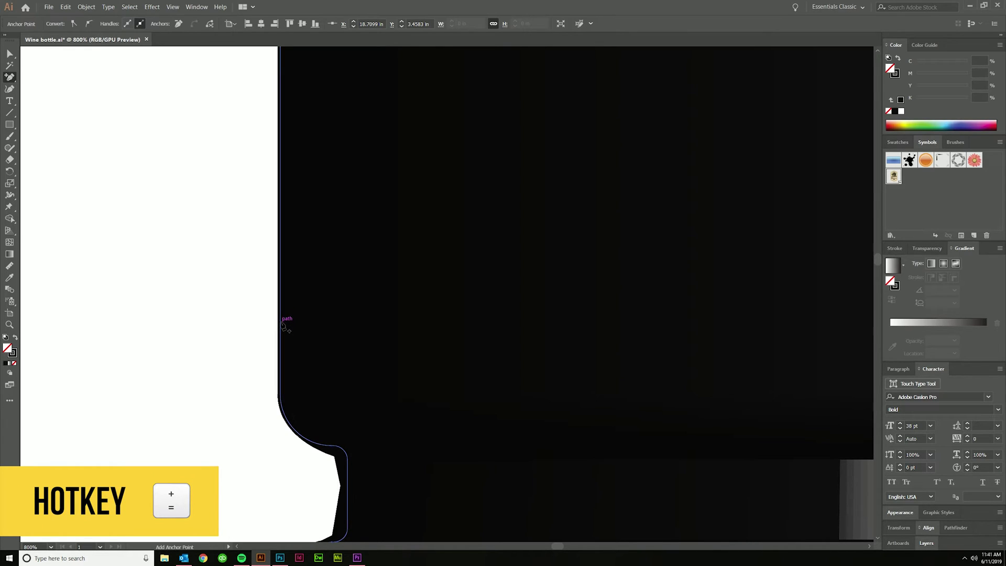
# Pull the upper new anchor inward to form a thin notch in the bottle edge.
pyautogui.scroll(2, 278, 329)
pyautogui.press('a')
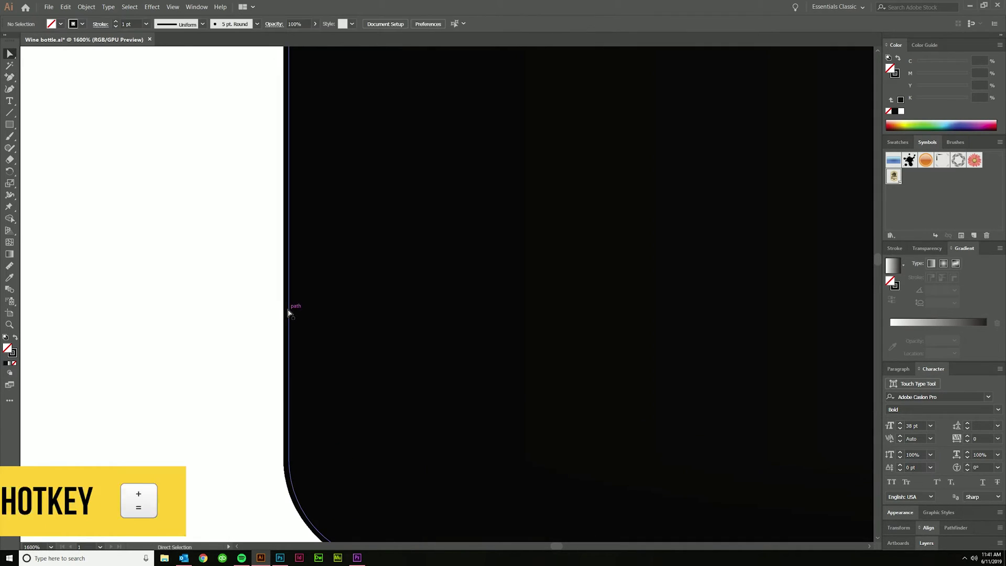
pyautogui.moveTo(289, 310); pyautogui.dragTo(424, 310)
pyautogui.click(242, 348)
# Reselect the notch point on the bottle edge to check its position.
pyautogui.scroll(-5, 242, 375)
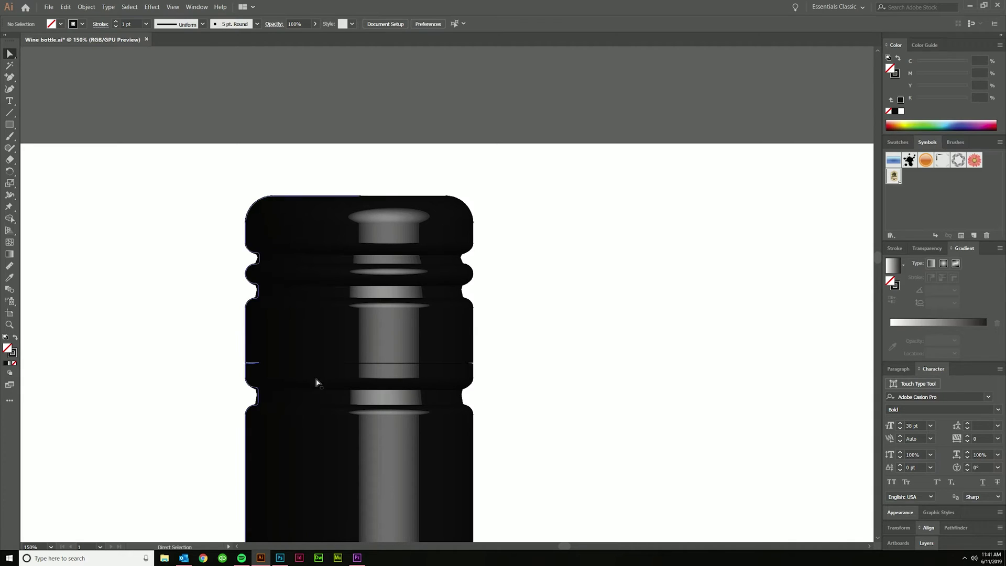
pyautogui.scroll(6, 238, 368)
pyautogui.click(297, 329)
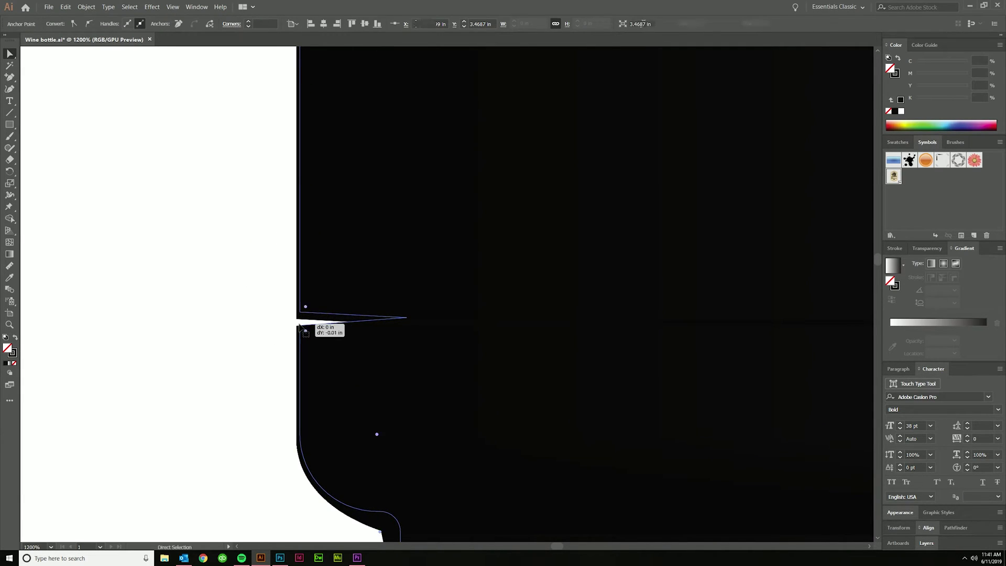
pyautogui.click(294, 333)
pyautogui.click(297, 331)
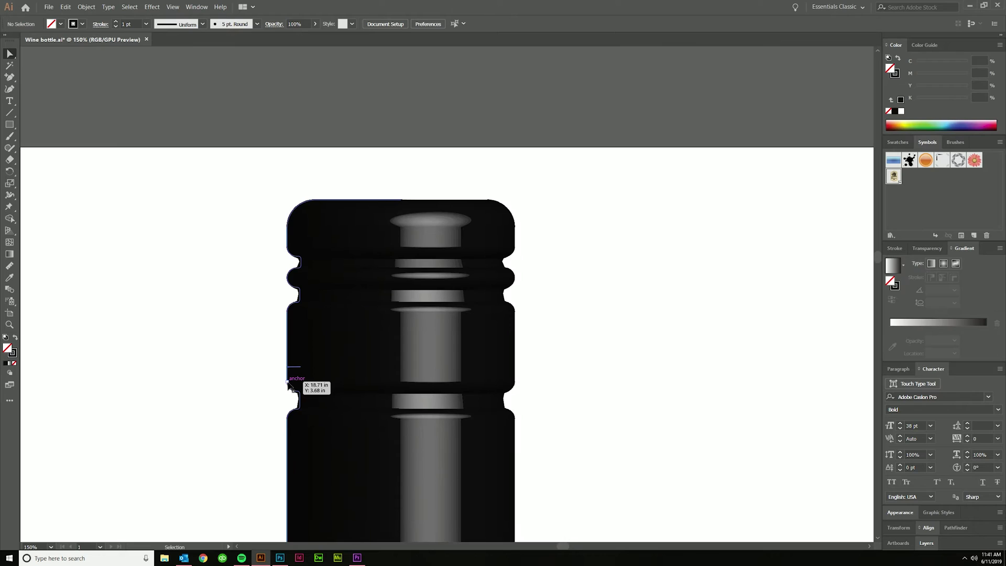
pyautogui.scroll(3, 291, 385)
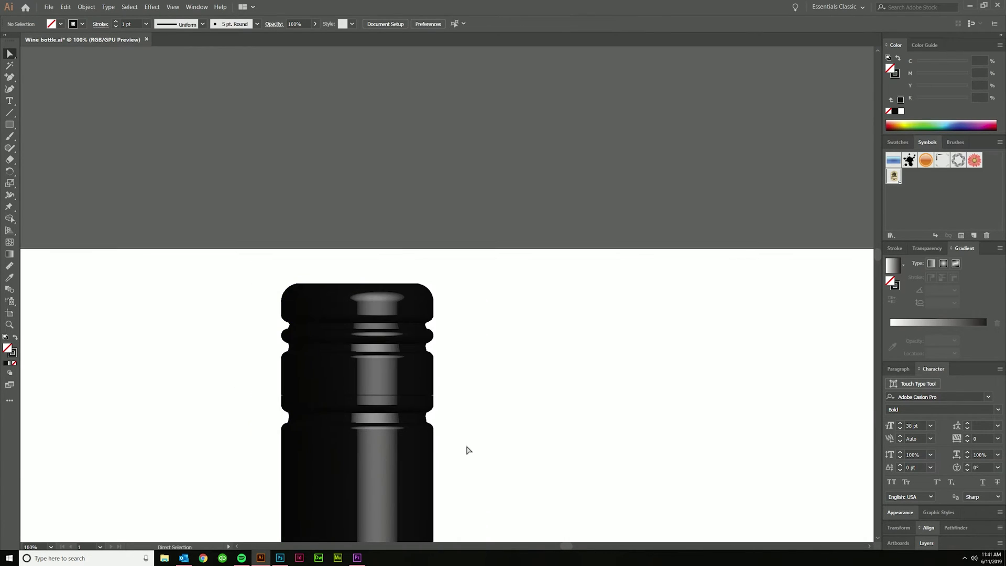
pyautogui.scroll(2, 457, 435)
pyautogui.scroll(-3, 455, 441)
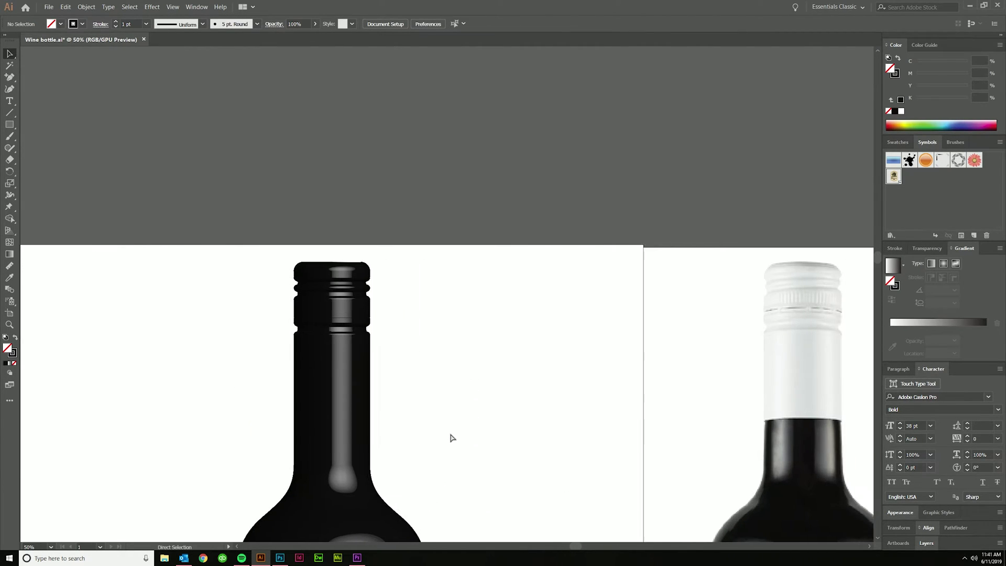
pyautogui.scroll(-5, 451, 435)
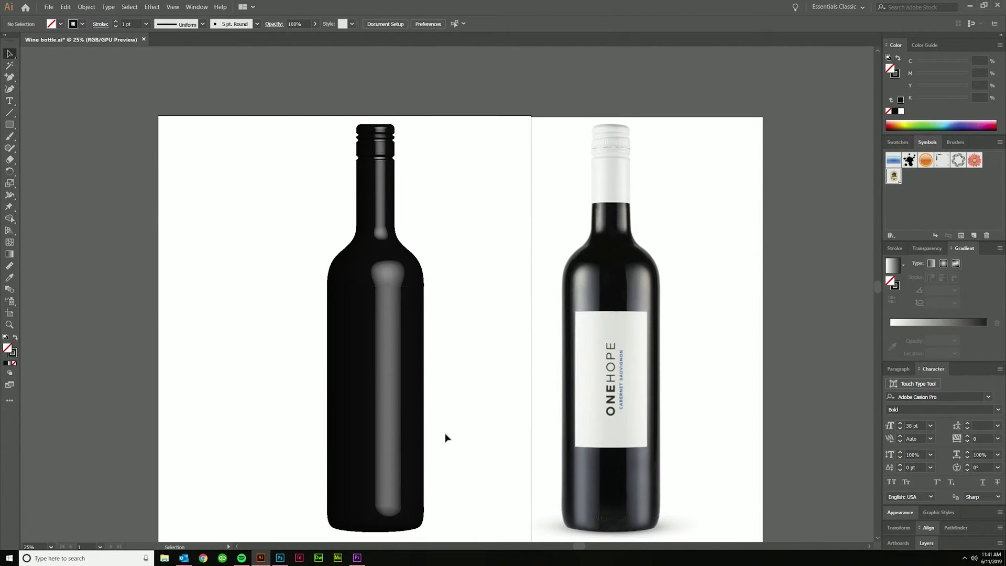
# Duplicate the bottle outline path and place the copy to its right.
pyautogui.scroll(1, 451, 429)
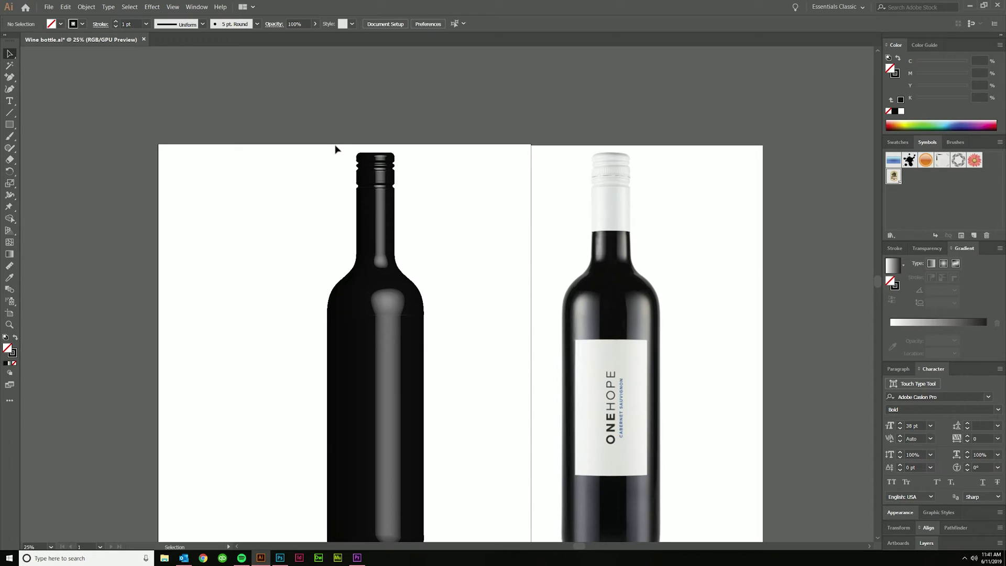
pyautogui.moveTo(335, 149); pyautogui.dragTo(470, 260)
pyautogui.click(287, 157)
pyautogui.click(369, 230)
pyautogui.moveTo(359, 245); pyautogui.dragTo(399, 275)
# Delete the copy's lower body, leaving only its cap and upper neck.
pyautogui.scroll(-1, 433, 304)
pyautogui.click(476, 314)
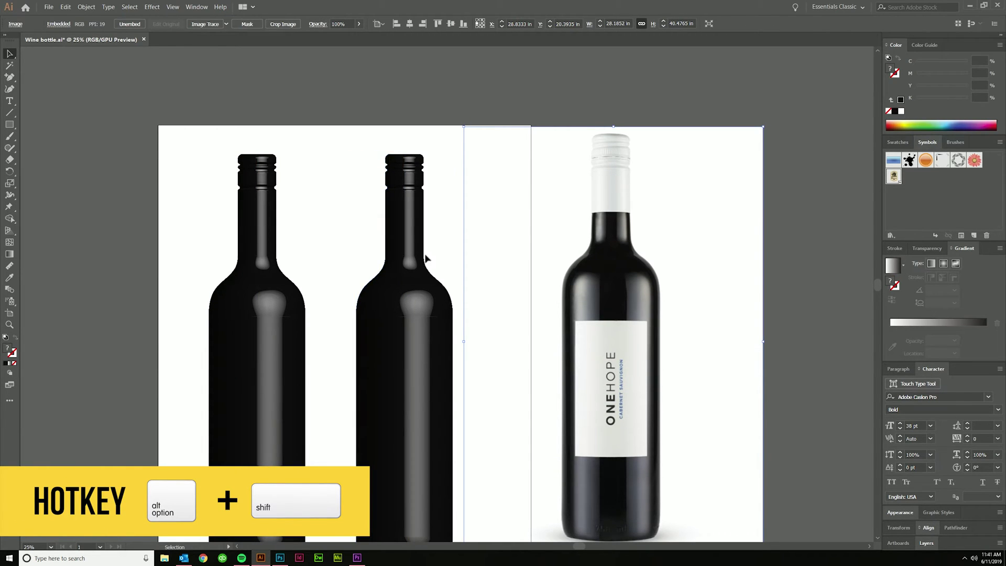
pyautogui.scroll(-4, 372, 361)
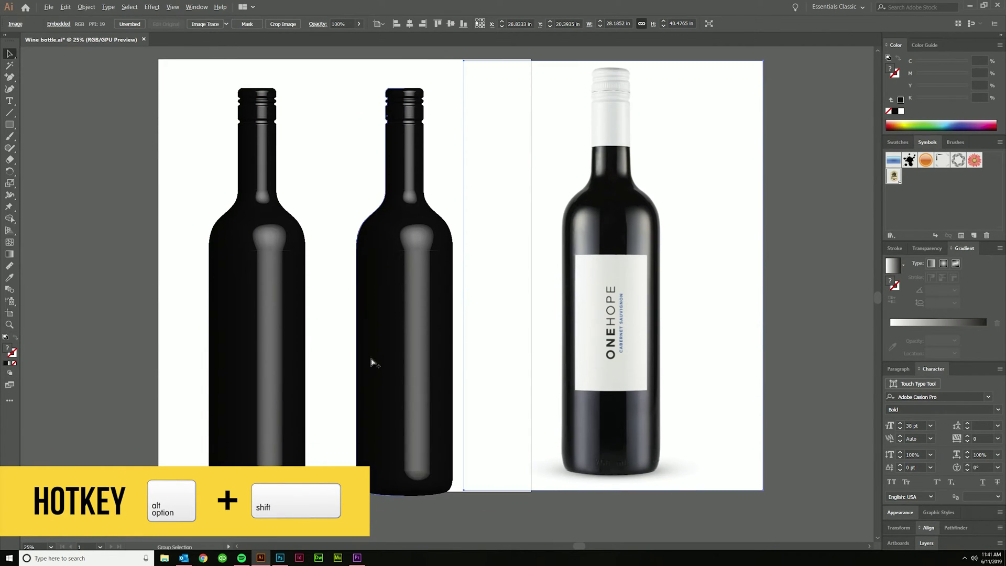
pyautogui.click(414, 219)
pyautogui.press('Delete')
# Move the full bottle outline straight up 1.25 in and show the rulers.
pyautogui.scroll(1, 414, 223)
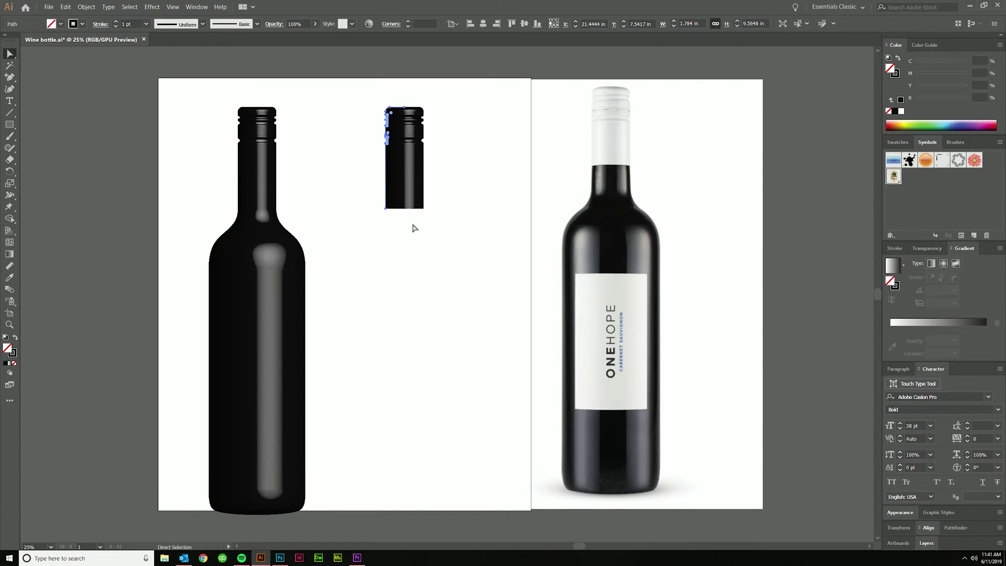
pyautogui.scroll(1, 454, 173)
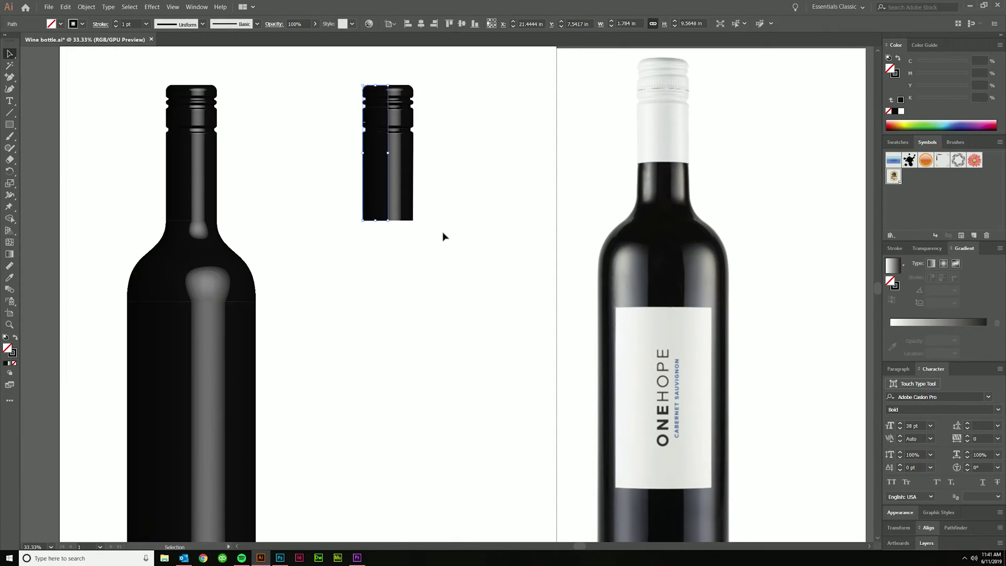
pyautogui.scroll(1, 229, 139)
pyautogui.click(365, 167)
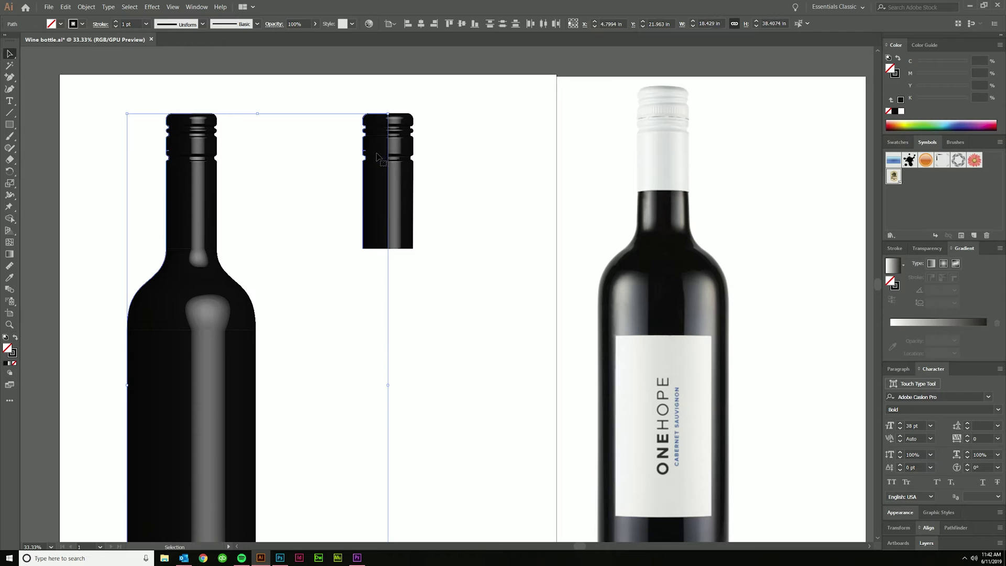
pyautogui.moveTo(367, 169); pyautogui.dragTo(366, 145)
pyautogui.click(639, 74)
pyautogui.hotkey('ctrl', 'r')
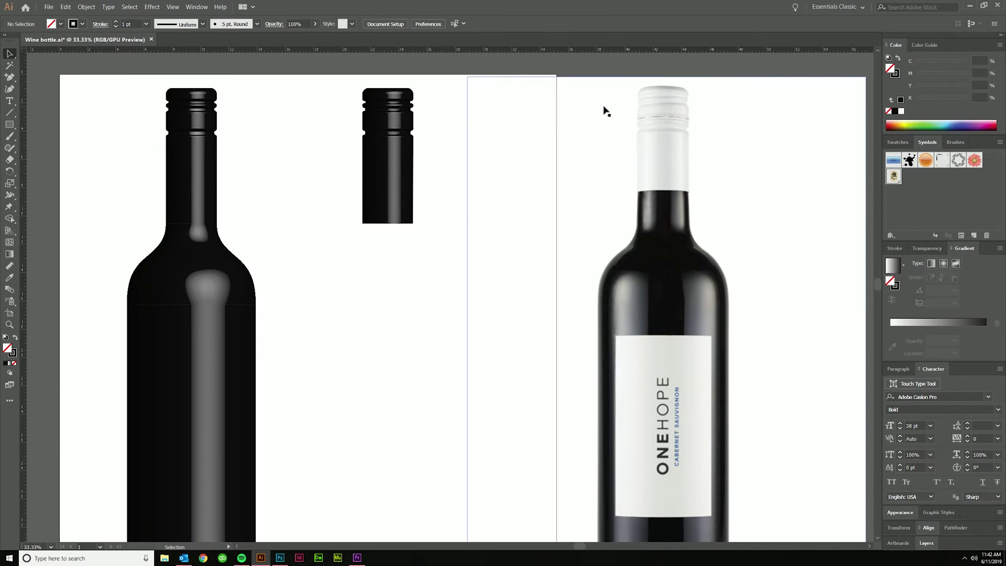
# Drag a horizontal guide from the top ruler across the bottles at the neck cut line.
pyautogui.moveTo(591, 49); pyautogui.dragTo(646, 197)
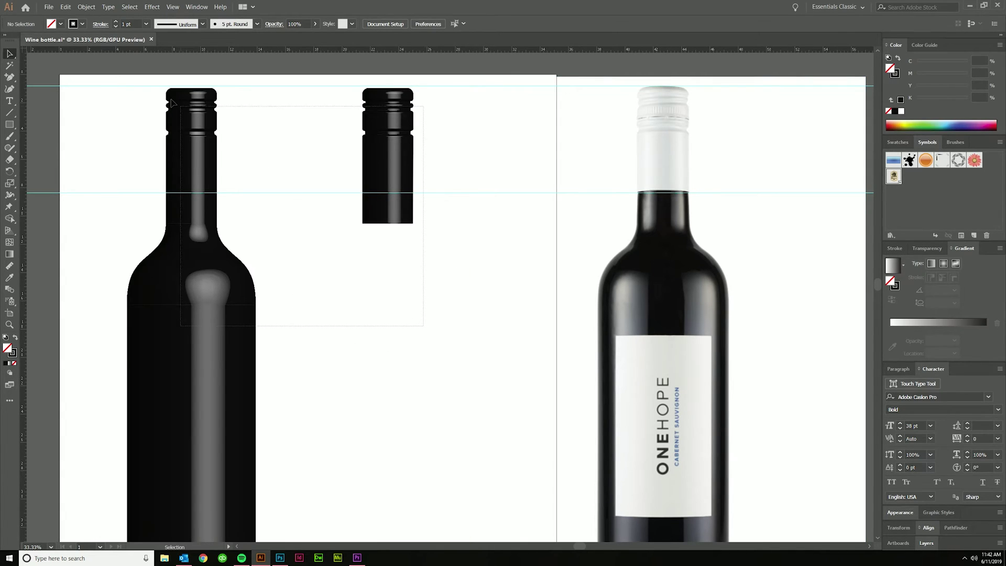
pyautogui.click(154, 101)
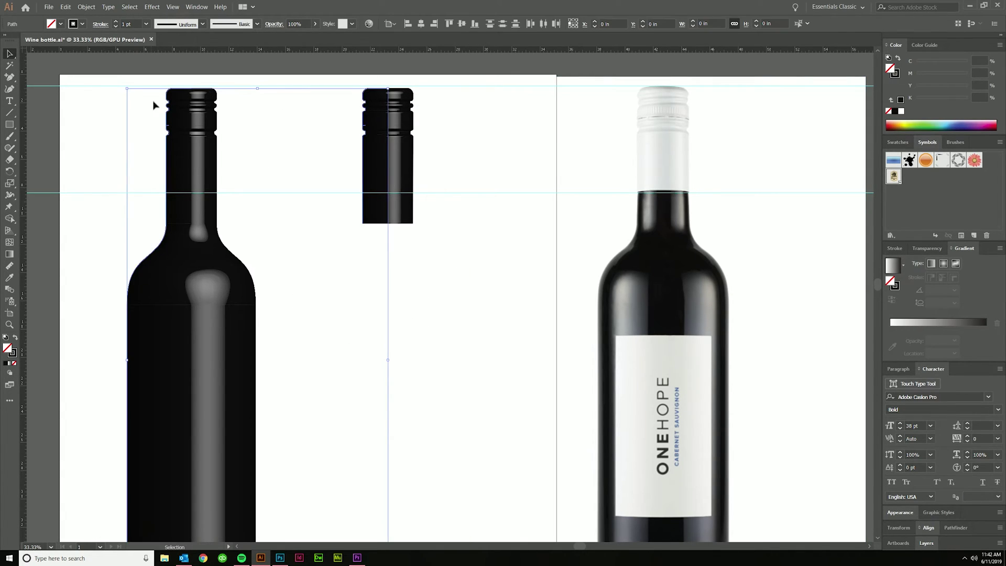
pyautogui.click(344, 287)
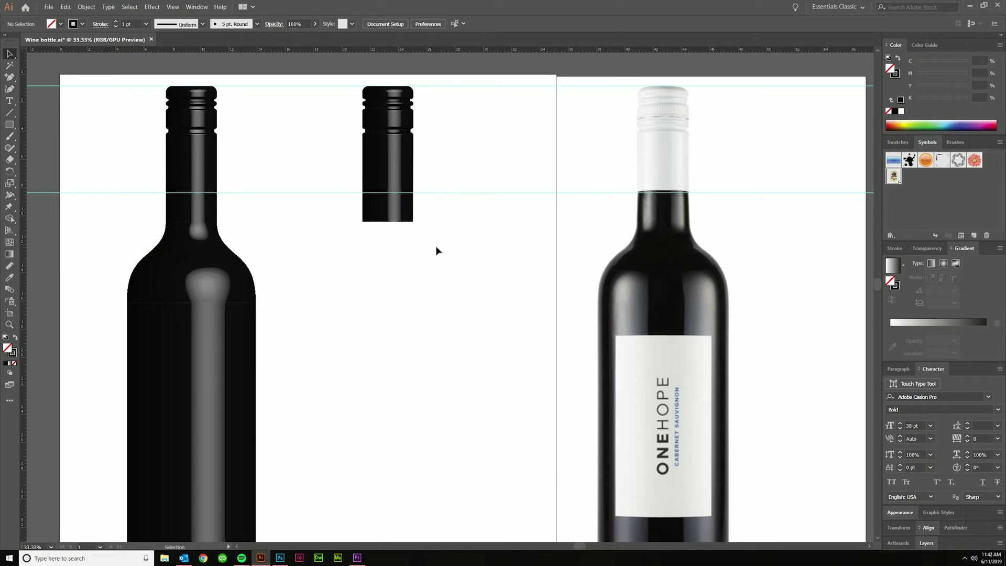
# Add an anchor point on the left bottle's edge where it meets the guide.
pyautogui.press('a')
pyautogui.moveTo(350, 209); pyautogui.dragTo(379, 231)
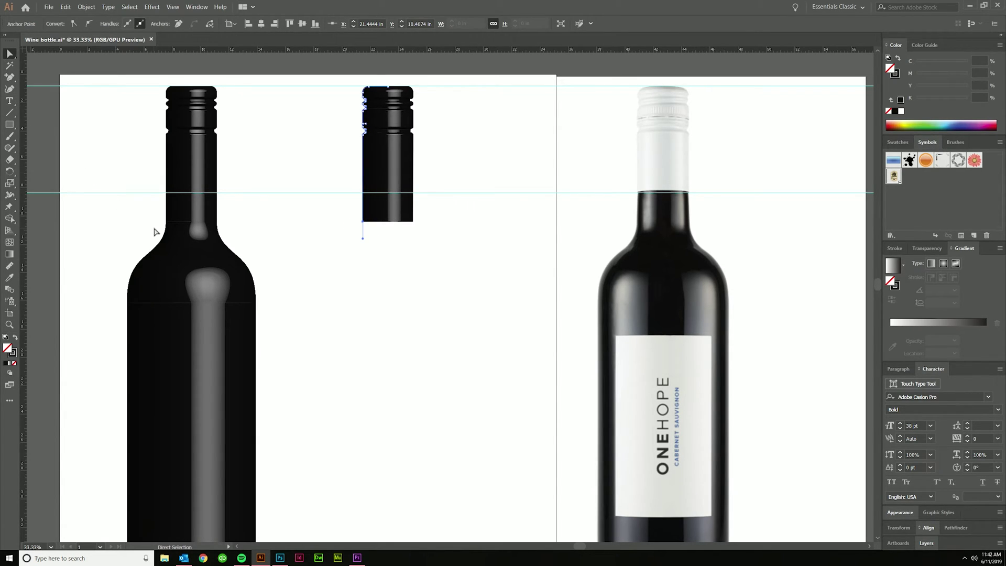
pyautogui.press('+')
pyautogui.scroll(2, 316, 192)
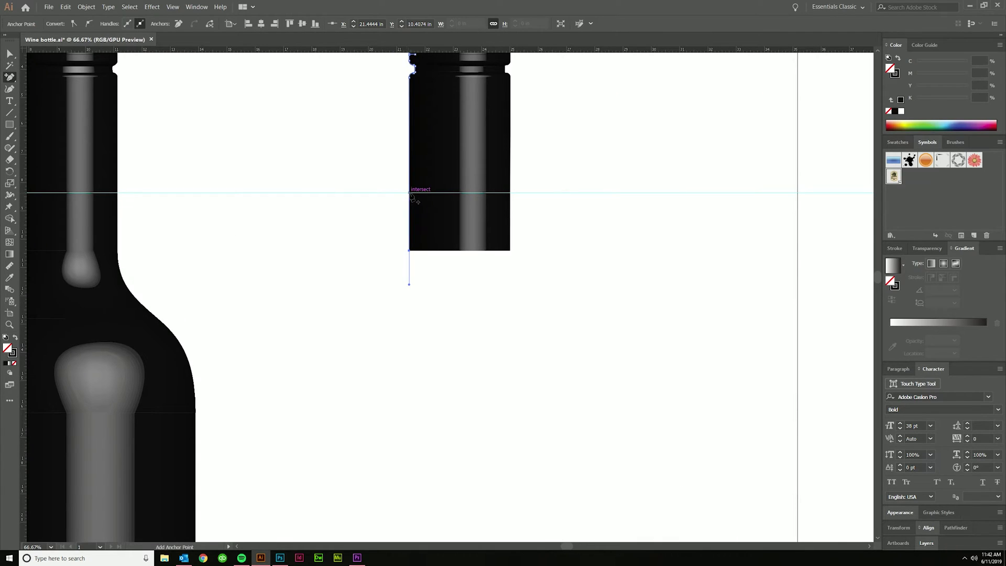
pyautogui.scroll(-1, 506, 194)
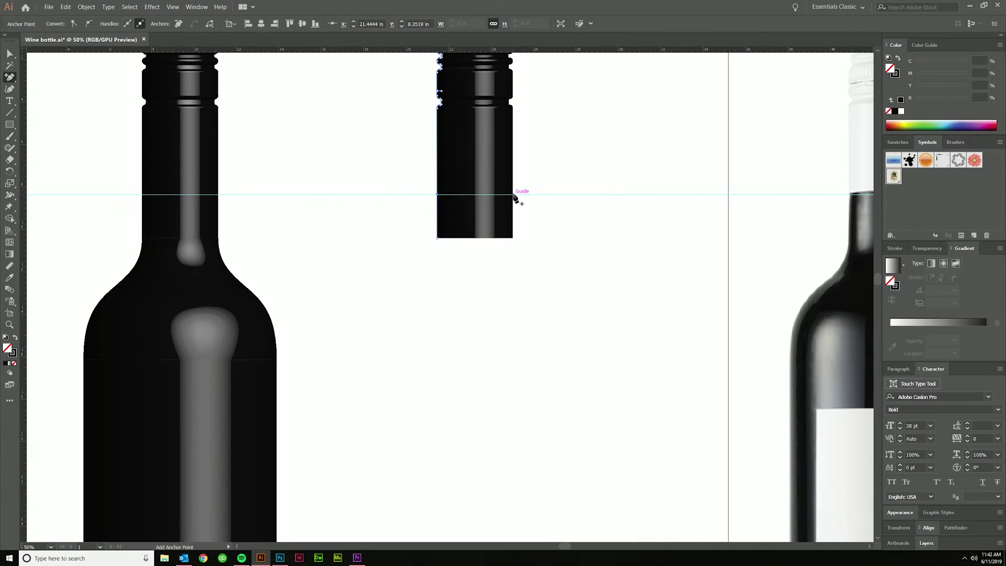
pyautogui.keyDown('ctrl'); pyautogui.click(178, 201); pyautogui.keyUp('ctrl')
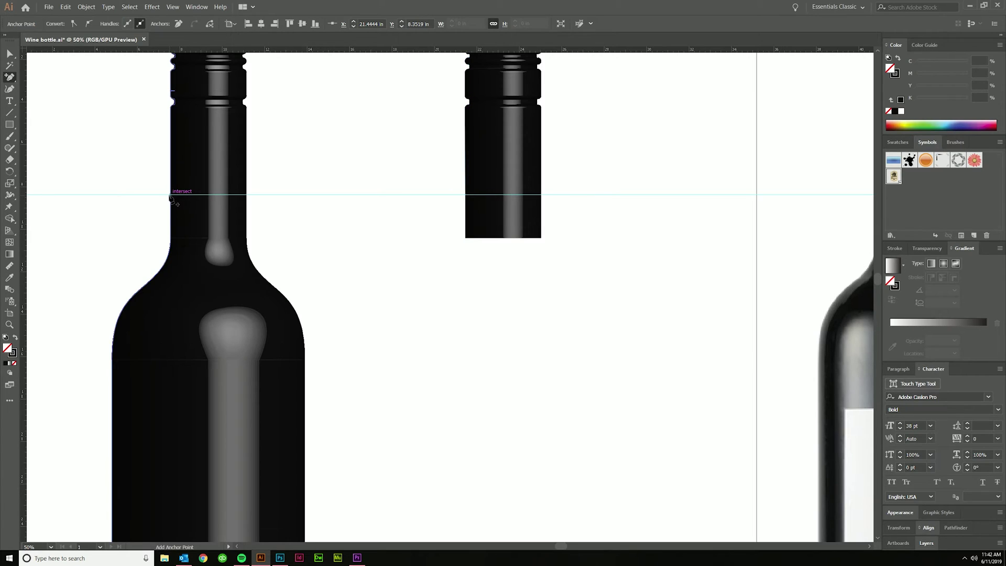
# Delete the neck copy below the guide and the left bottle's top above it.
pyautogui.press('a')
pyautogui.moveTo(383, 222); pyautogui.dragTo(450, 269)
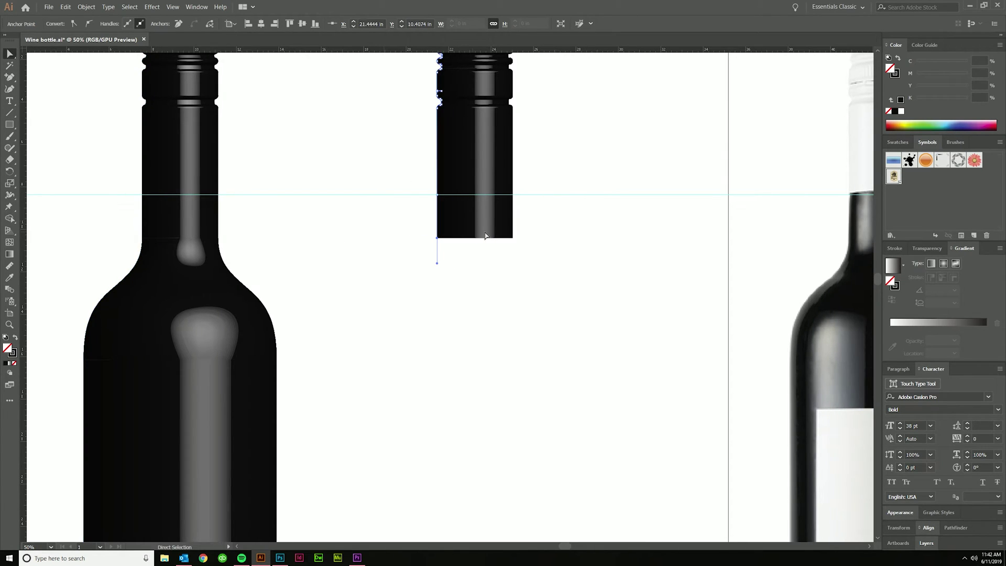
pyautogui.press('Delete')
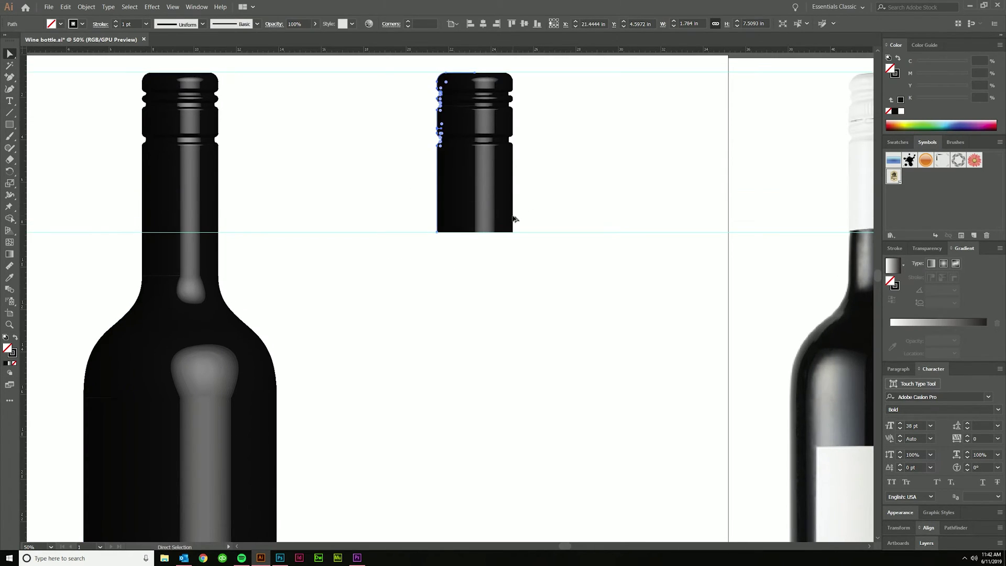
pyautogui.hotkey('ctrl', '-')
pyautogui.click(498, 253)
pyautogui.hotkey('ctrl', '=')
pyautogui.moveTo(370, 218); pyautogui.dragTo(234, 105)
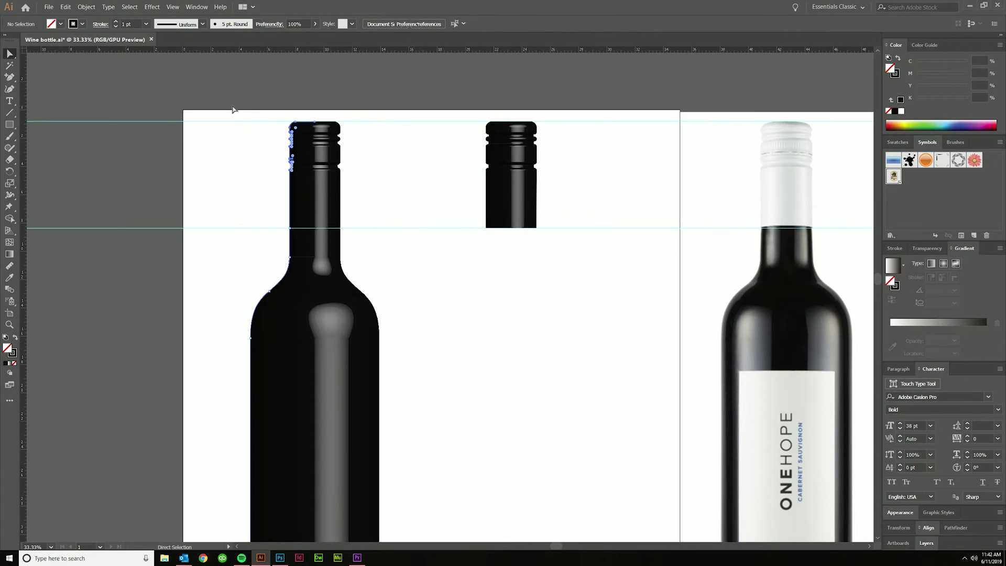
pyautogui.press('Delete')
# Select the neck piece and apply the White swatch to it.
pyautogui.hotkey('ctrl', '-')
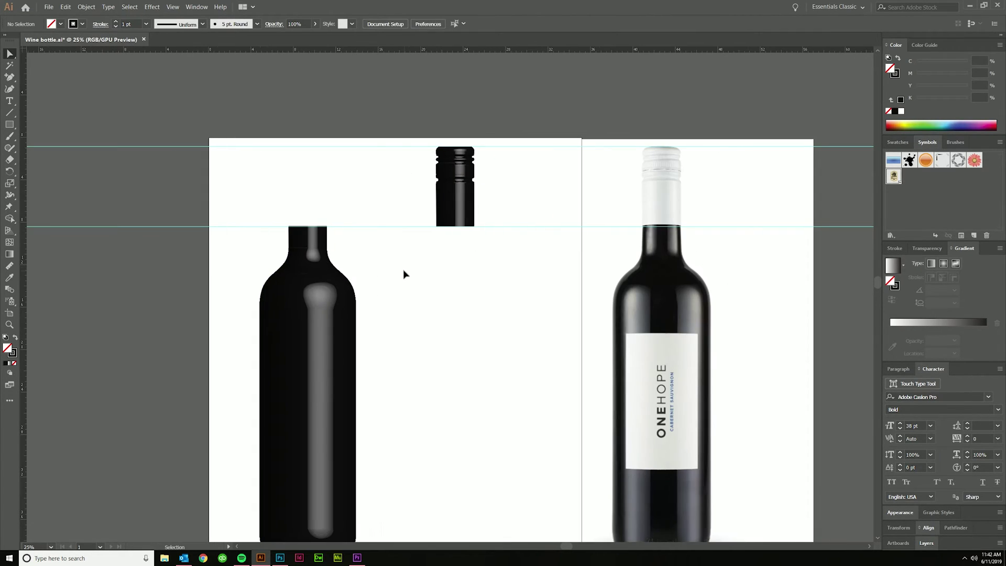
pyautogui.moveTo(408, 121); pyautogui.dragTo(493, 260)
pyautogui.scroll(-1, 533, 247)
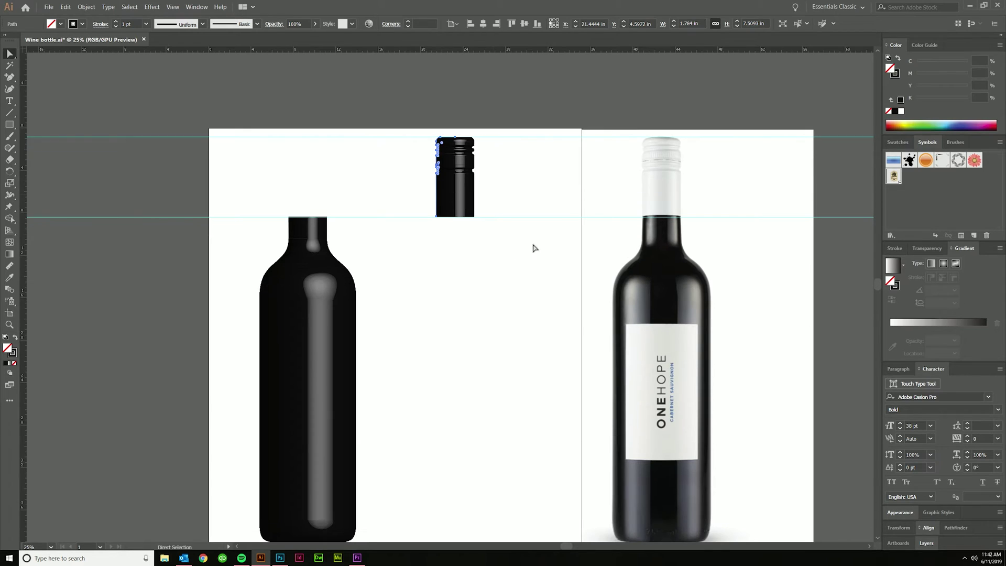
pyautogui.click(897, 76)
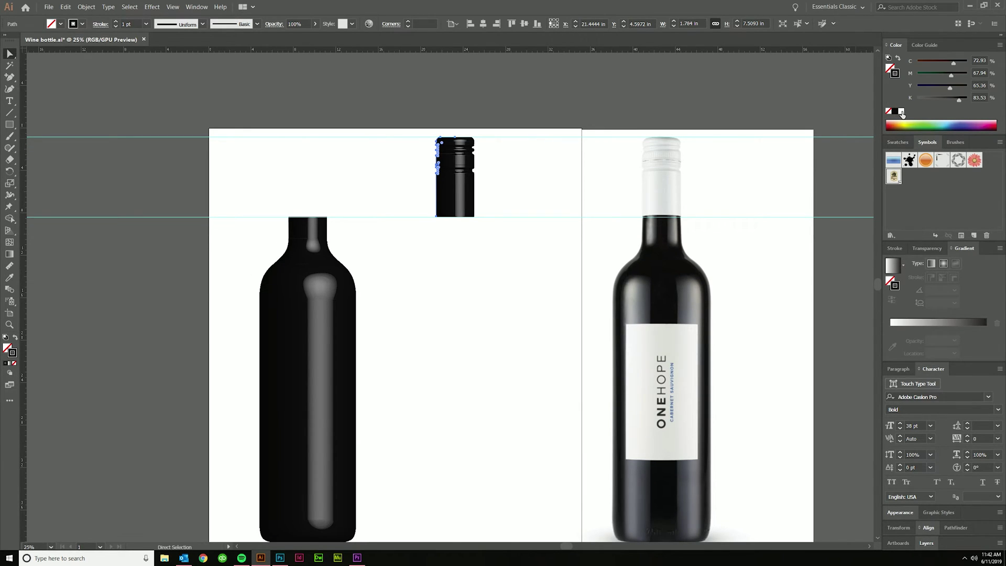
pyautogui.click(901, 112)
pyautogui.click(534, 258)
pyautogui.press('c')
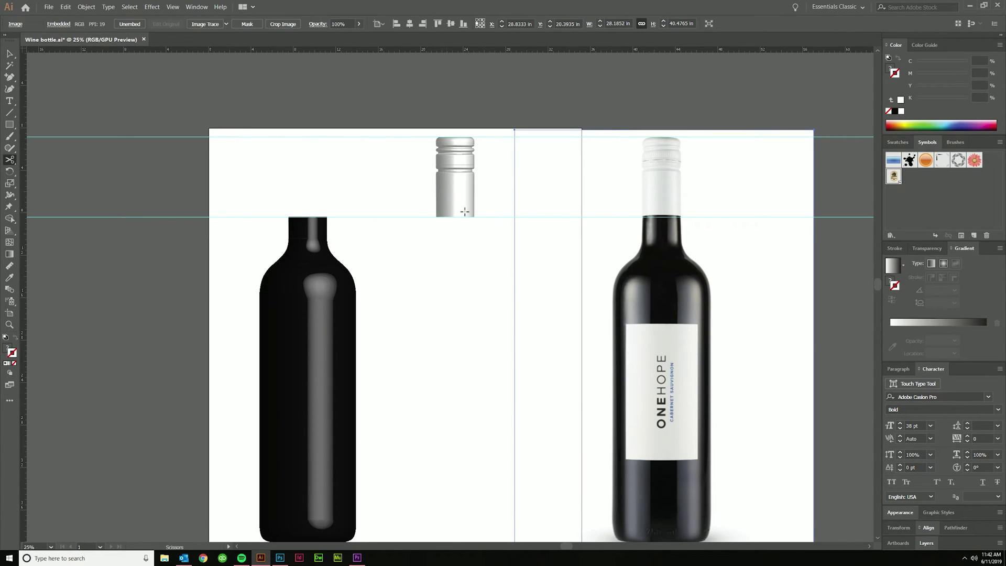
# Move the white neck piece onto the black bottle and align its edge at high zoom.
pyautogui.press('v')
pyautogui.moveTo(462, 199); pyautogui.dragTo(314, 213)
pyautogui.scroll(7, 281, 215)
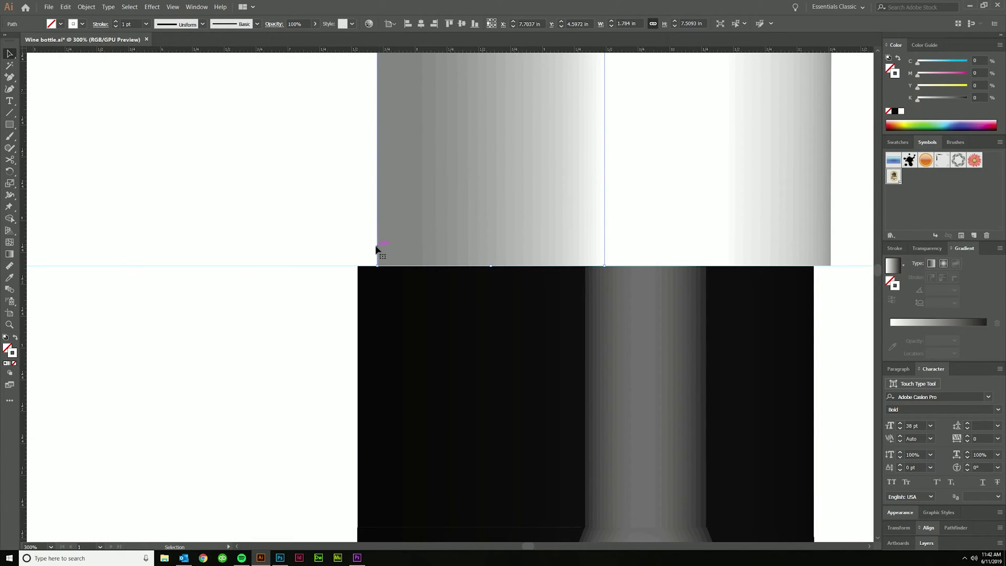
pyautogui.moveTo(376, 249); pyautogui.dragTo(360, 253)
pyautogui.scroll(-1, 360, 254)
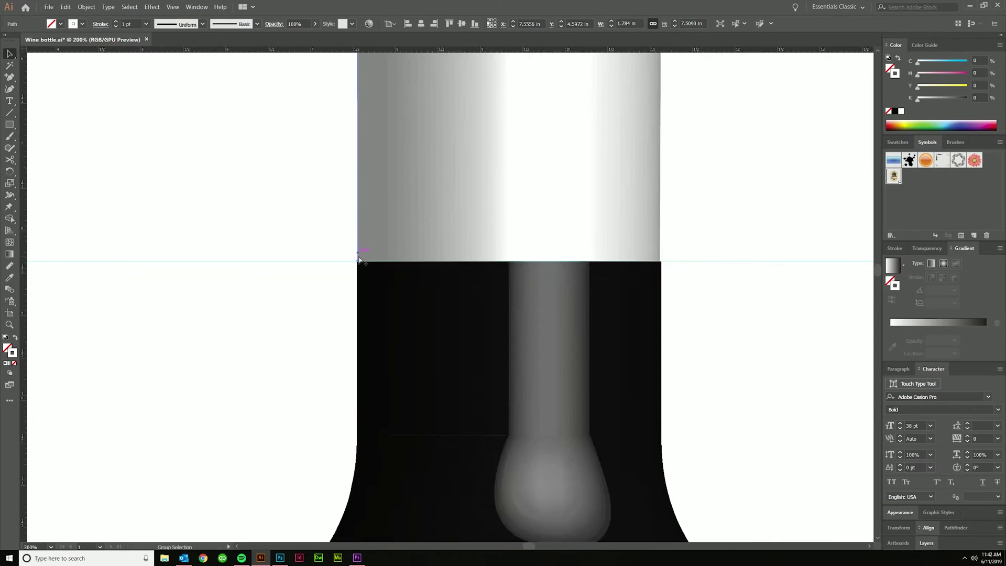
pyautogui.scroll(-2, 359, 258)
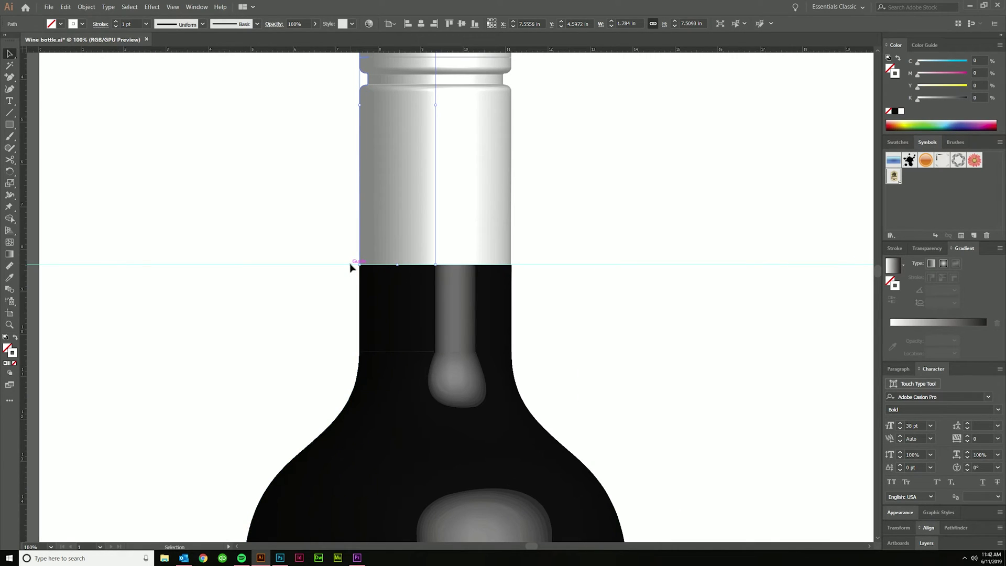
pyautogui.hscroll(1, 351, 270)
pyautogui.scroll(1, 396, 191)
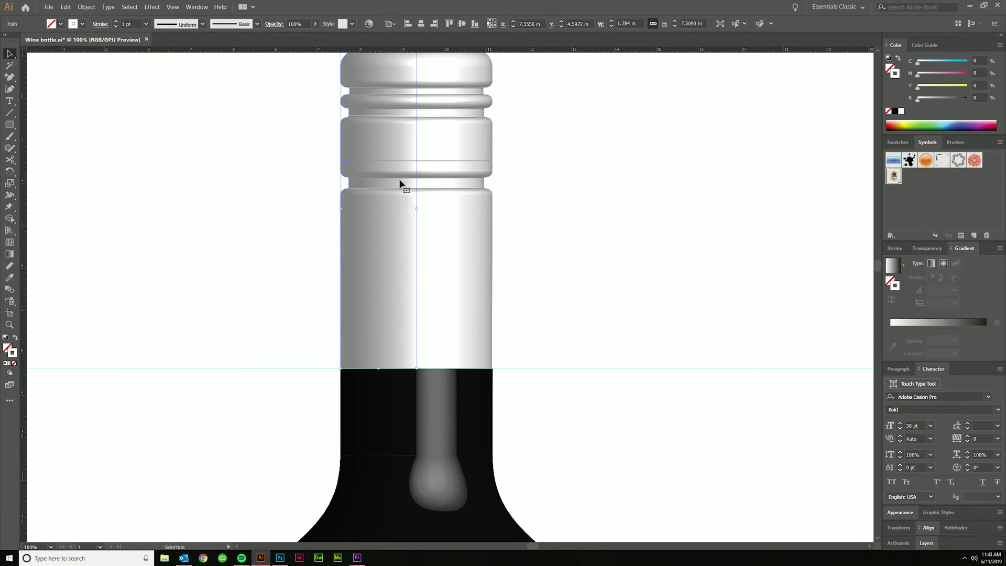
pyautogui.scroll(3, 414, 167)
pyautogui.keyDown('alt'); pyautogui.scroll(-1, 427, 112); pyautogui.keyUp('alt')
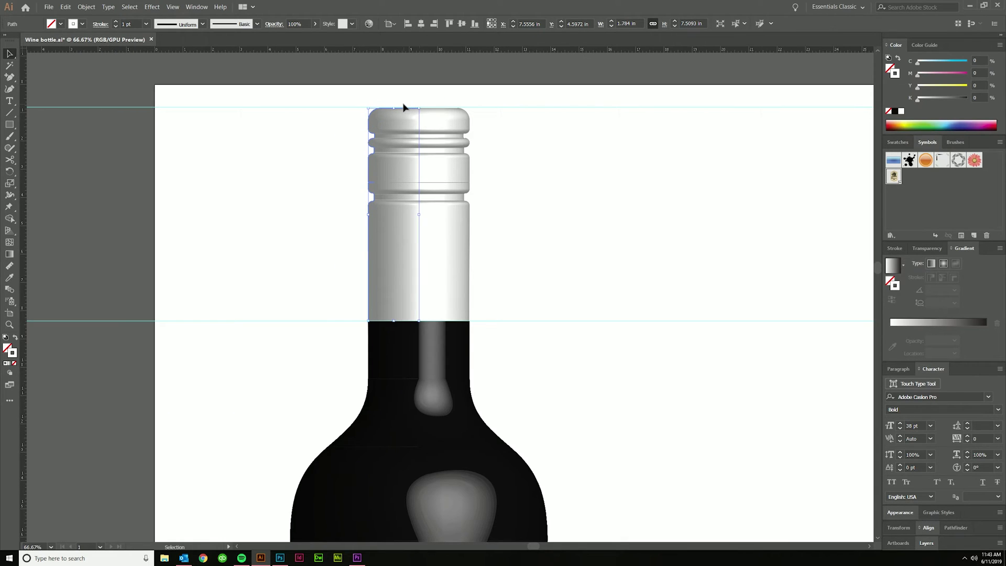
# In isolation mode, nudge the cap's right-side anchors two steps outward to widen it.
pyautogui.doubleClick(404, 110)
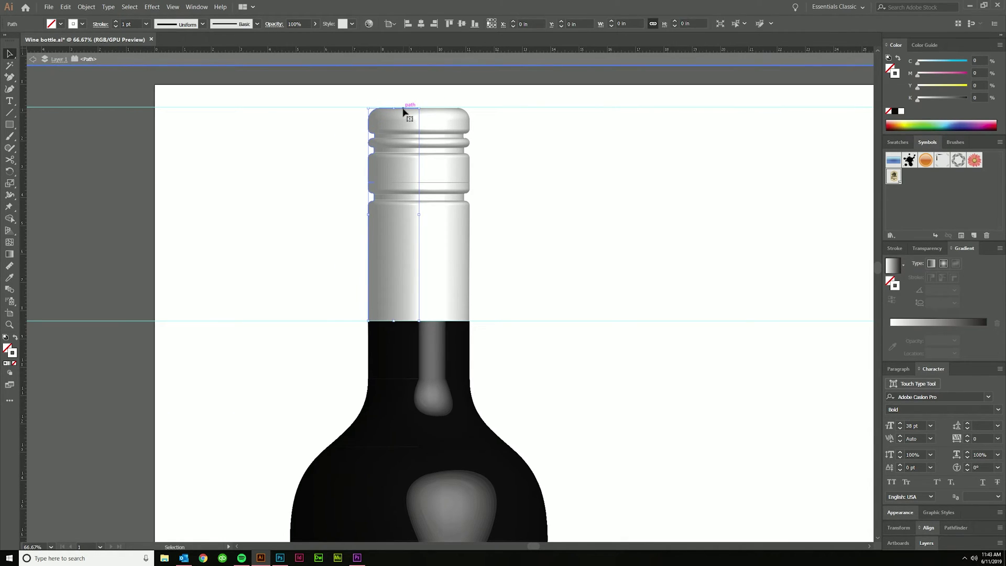
pyautogui.press('a')
pyautogui.moveTo(438, 97); pyautogui.dragTo(405, 354)
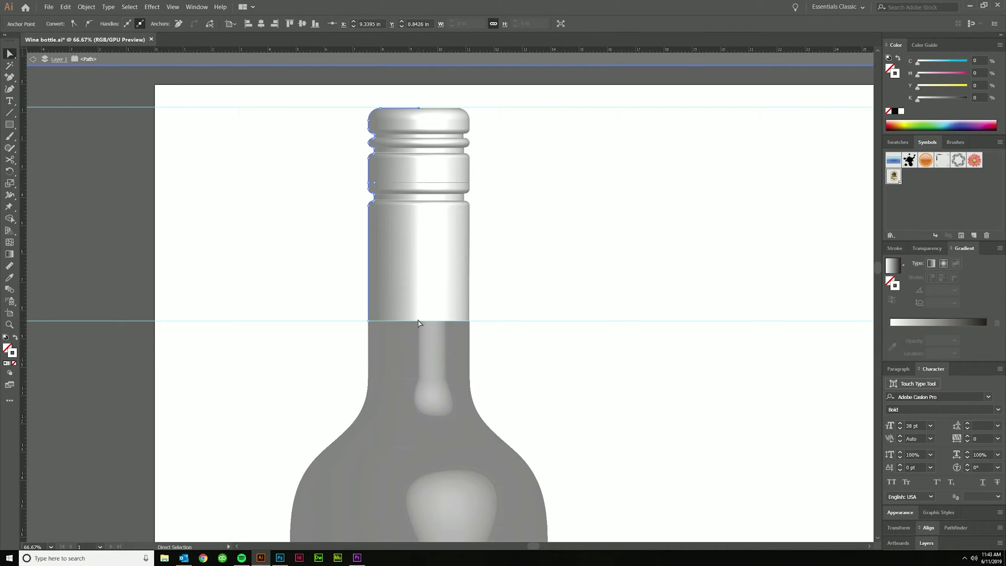
pyautogui.press('Right')
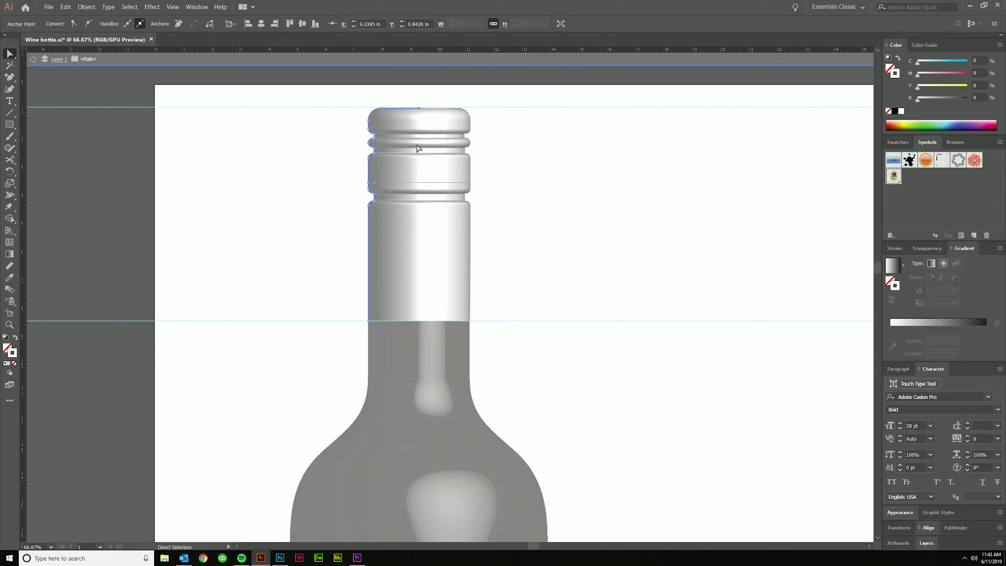
pyautogui.press('Right')
pyautogui.doubleClick(535, 261)
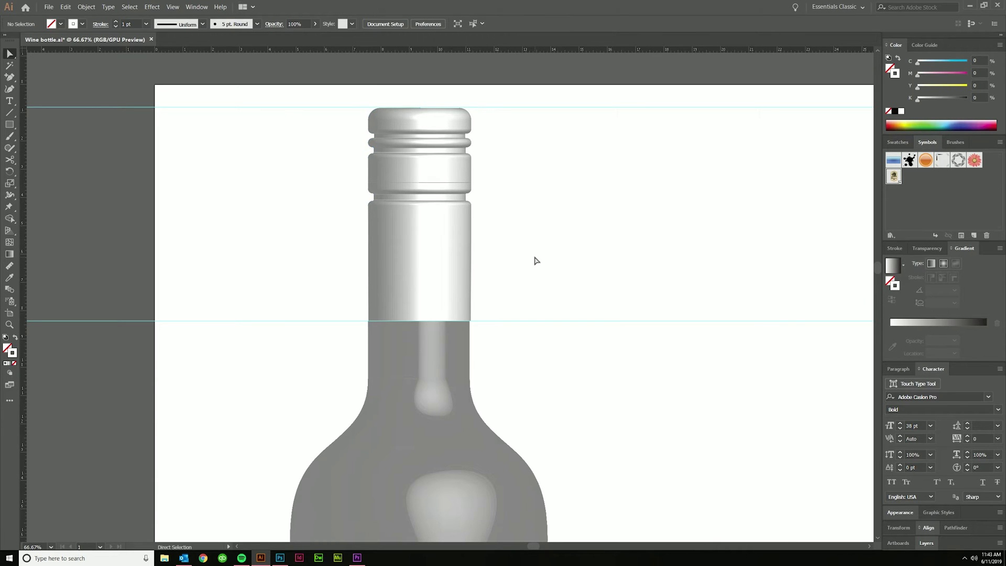
# Shift the cap slightly left and one point down to sit flush, then hide guides.
pyautogui.scroll(3, 427, 332)
pyautogui.click(375, 263)
pyautogui.scroll(2, 282, 277)
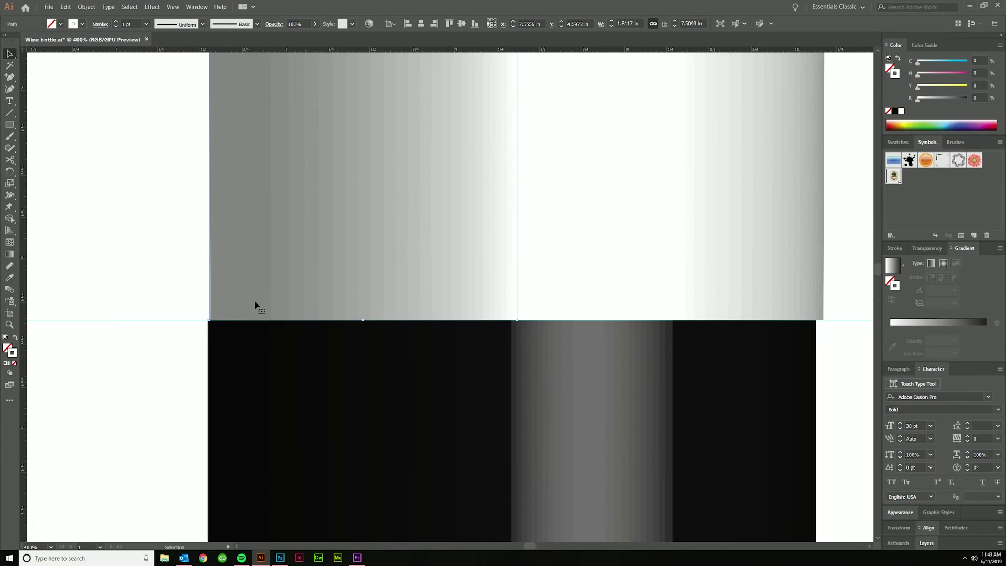
pyautogui.moveTo(209, 318); pyautogui.dragTo(204, 316)
pyautogui.press('Down')
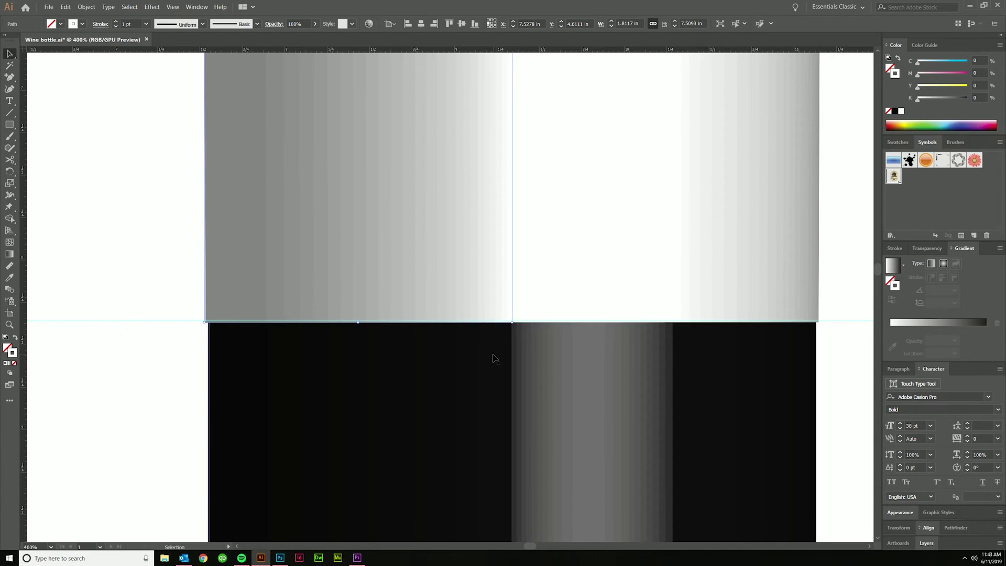
pyautogui.scroll(-6, 495, 359)
pyautogui.click(599, 393)
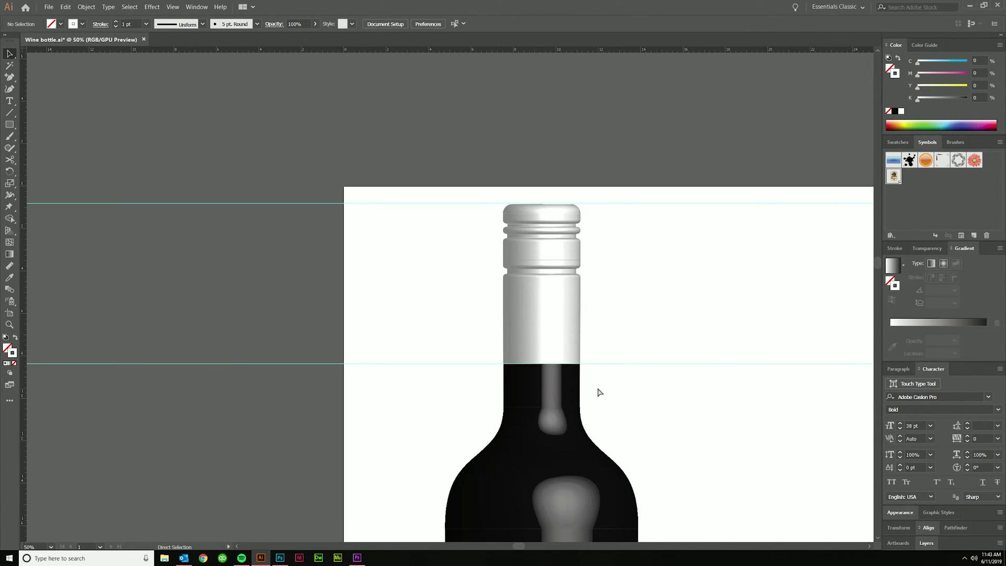
pyautogui.hotkey('ctrl', ';')
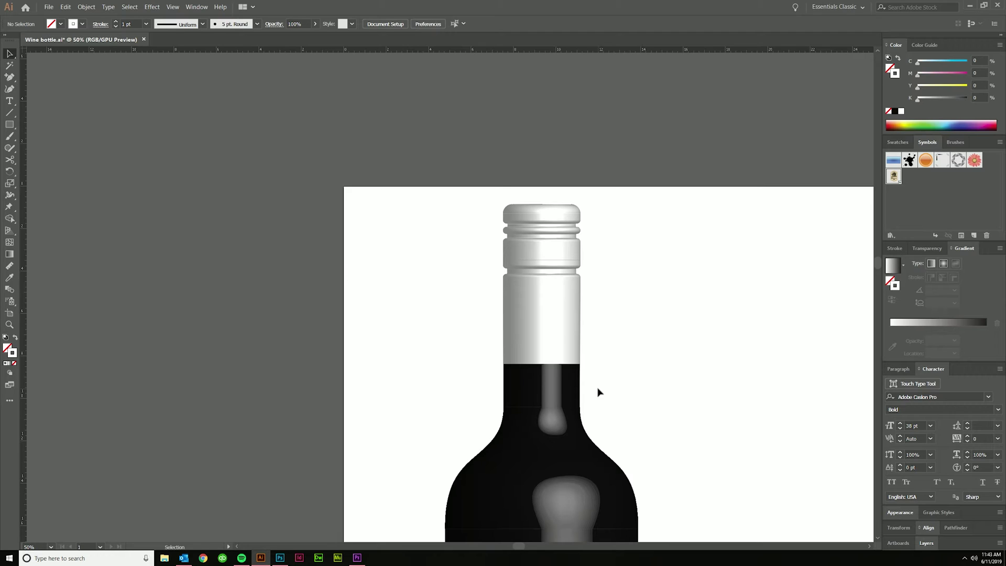
# Zoom out and pan to show the whole capped bottle beside the photo, then select the cap.
pyautogui.hotkey('ctrl', ';')
pyautogui.hotkey('ctrl', ';')
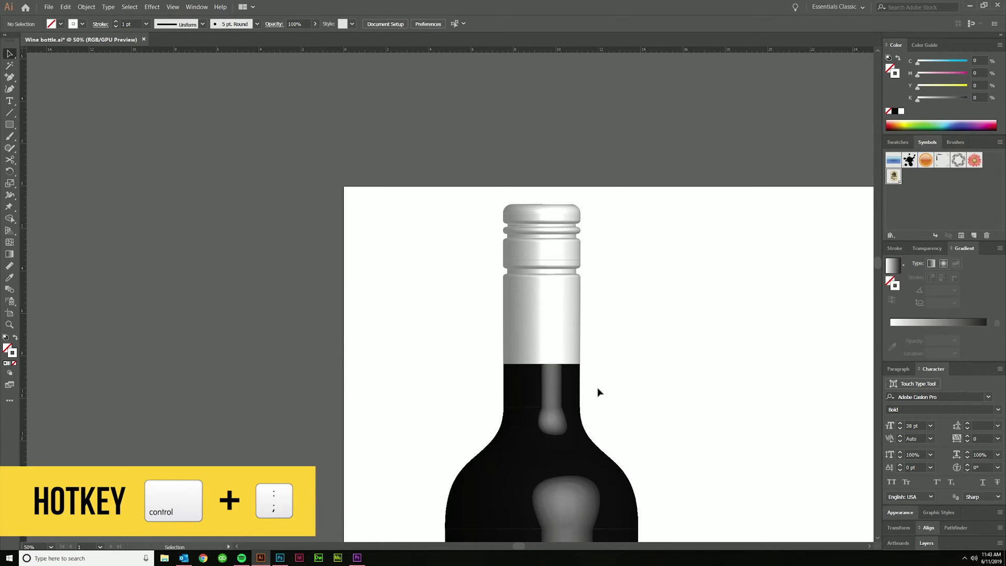
pyautogui.hotkey('ctrl', '-')
pyautogui.hscroll(5, 604, 405)
pyautogui.scroll(-5, 604, 406)
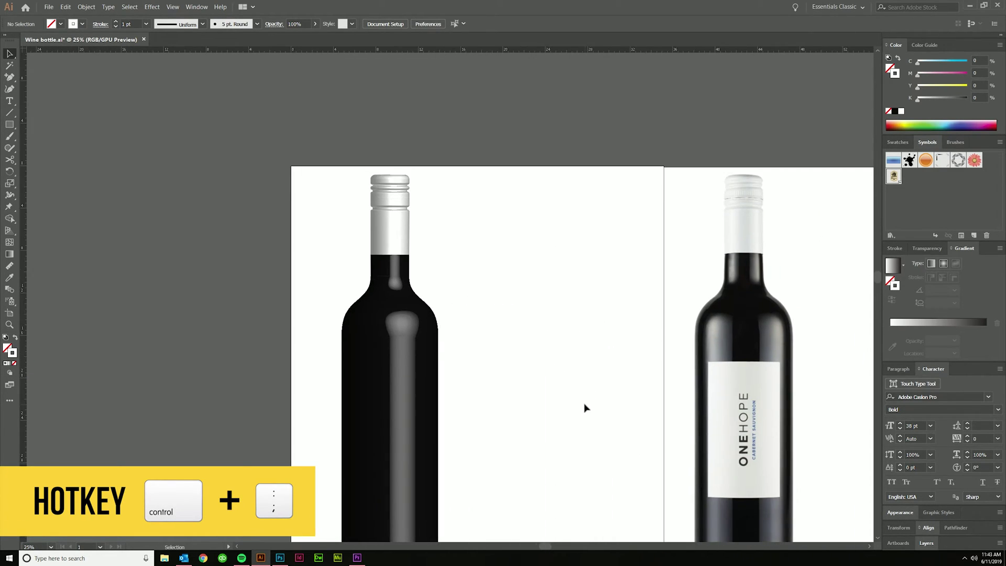
pyautogui.scroll(-2, 539, 388)
pyautogui.hscroll(1, 539, 388)
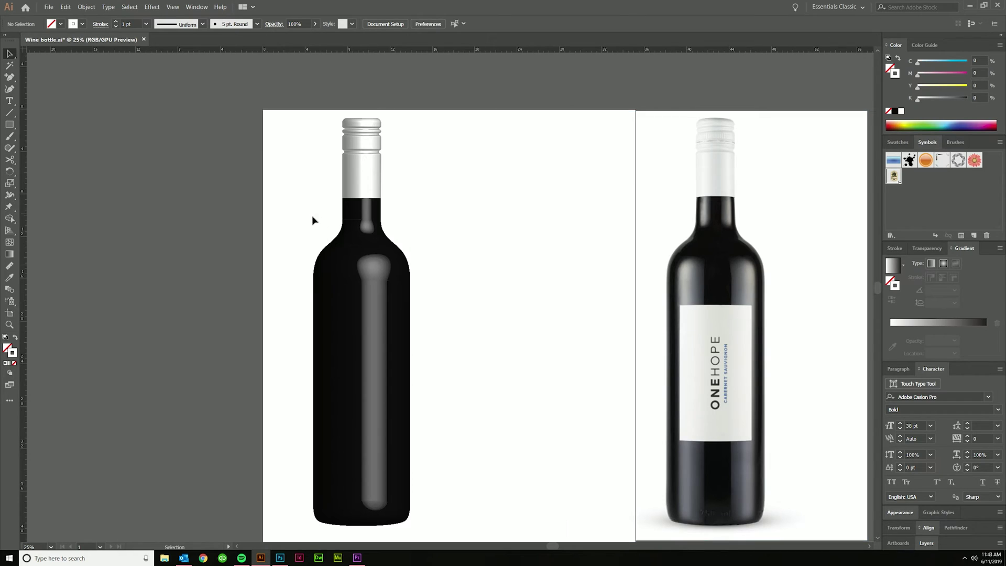
pyautogui.click(380, 180)
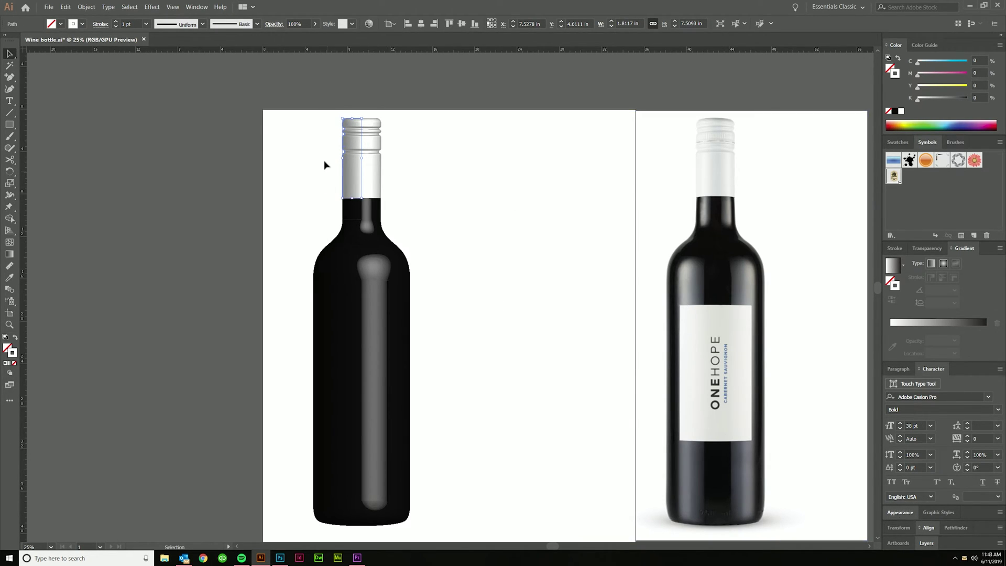
# Reopen the cap's 3D Revolve settings with Preview and More Options on, showing the Surface list.
pyautogui.click(899, 513)
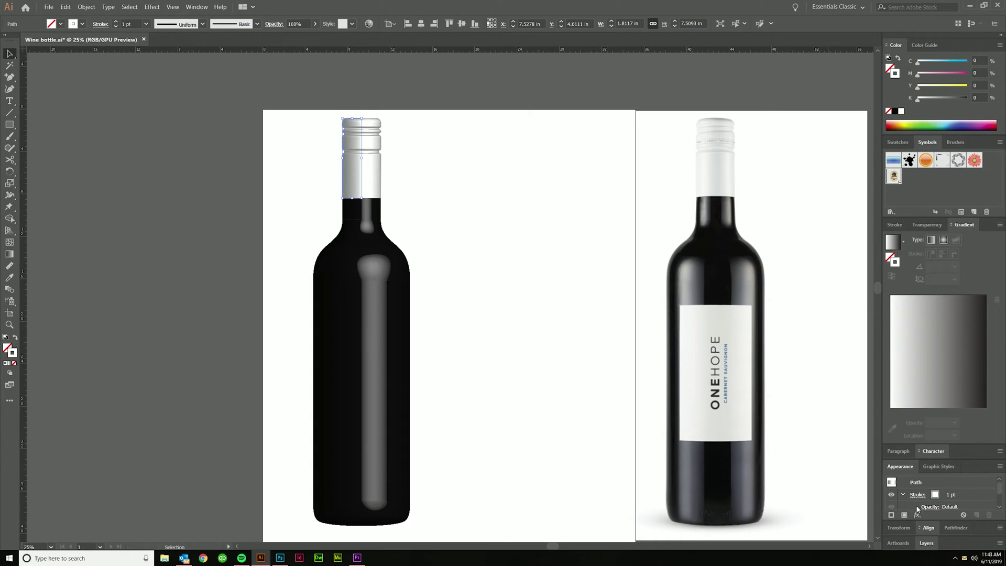
pyautogui.click(944, 494)
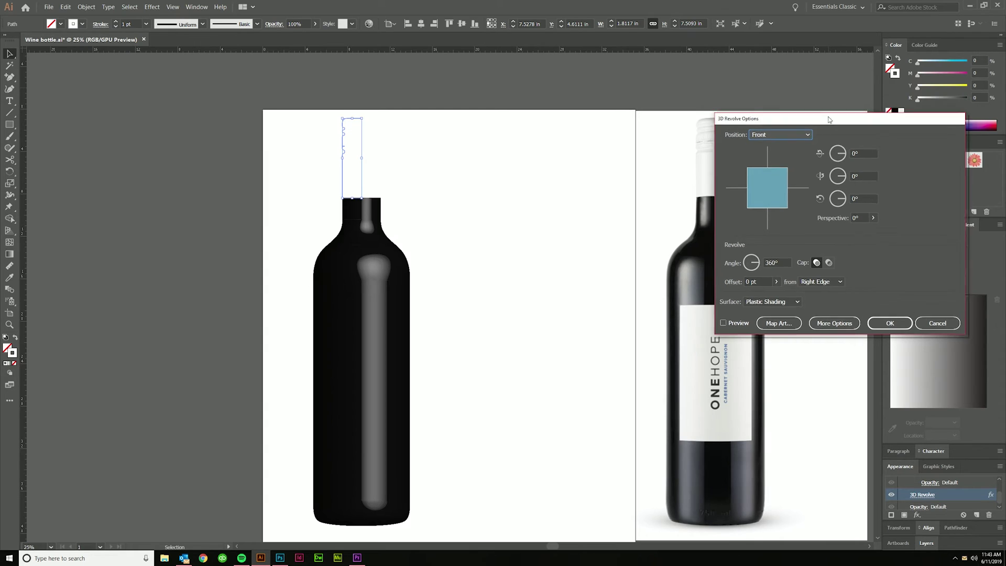
pyautogui.click(758, 320)
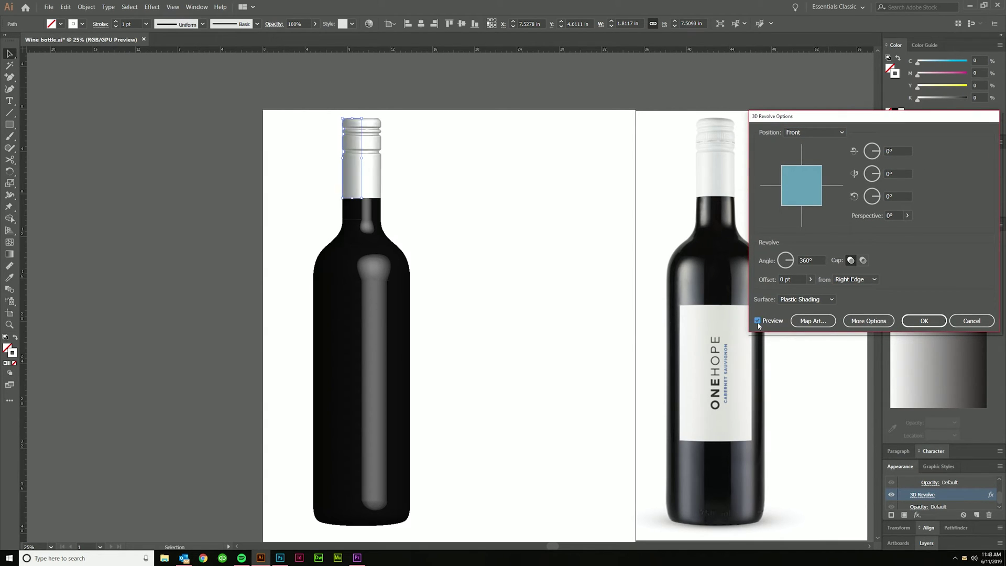
pyautogui.click(831, 299)
pyautogui.click(832, 300)
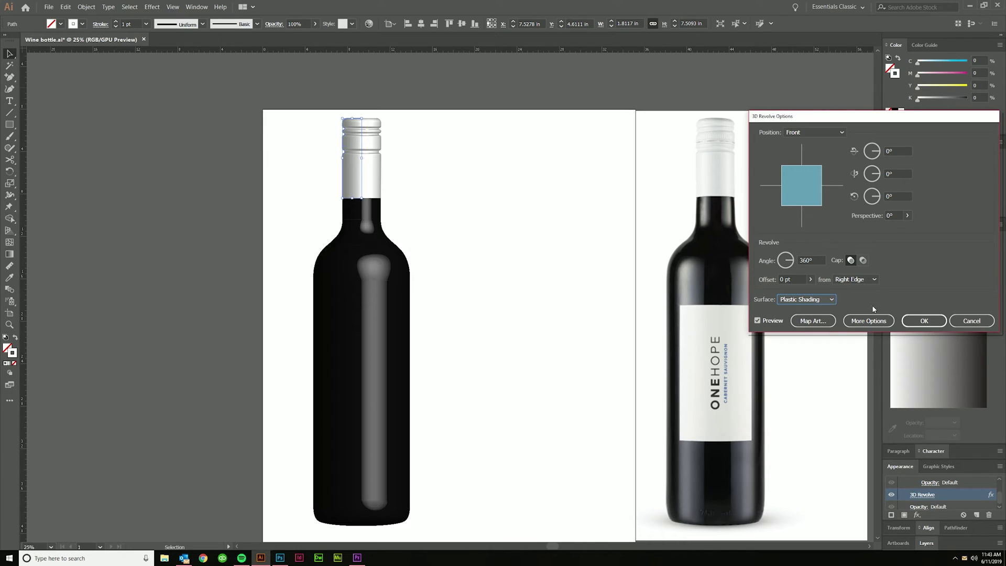
pyautogui.click(878, 321)
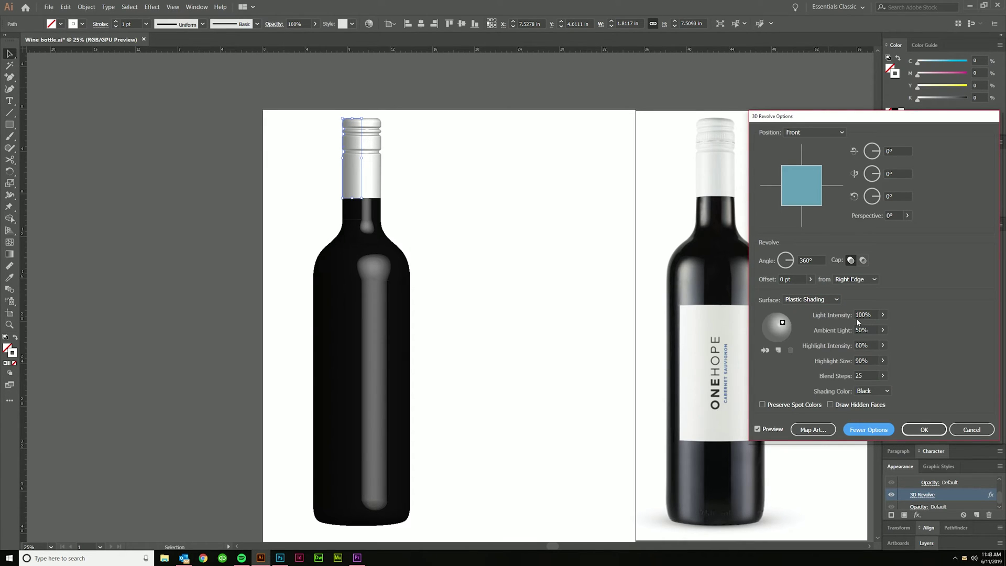
pyautogui.click(835, 300)
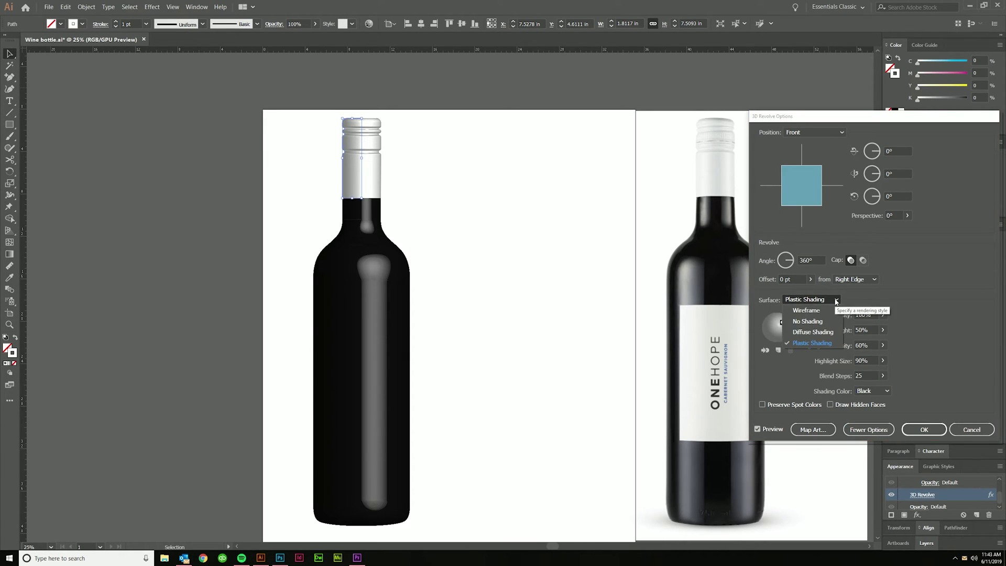
# Switch the cap to Diffuse Shading and add a second light on the left of the sphere.
pyautogui.click(820, 335)
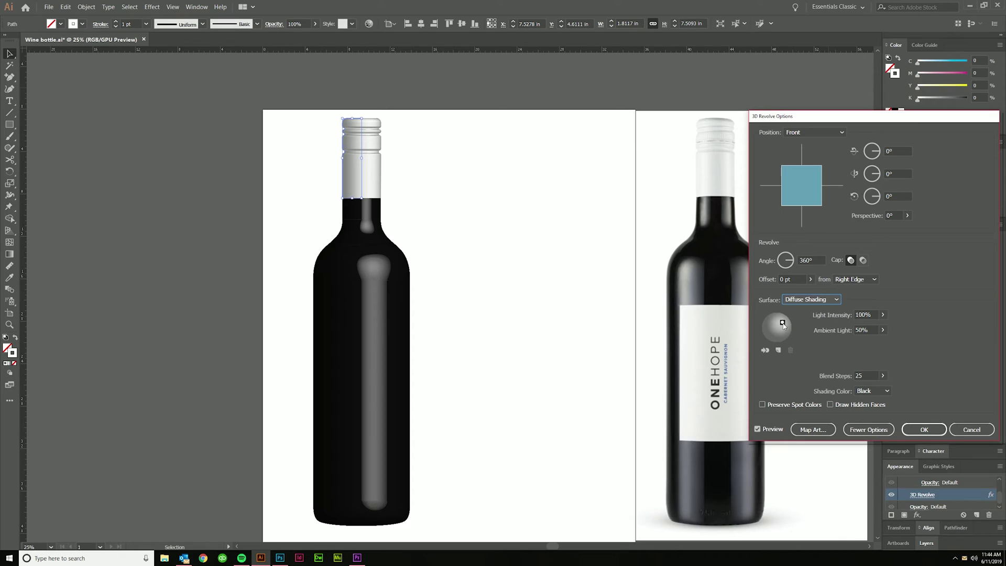
pyautogui.moveTo(783, 324); pyautogui.dragTo(791, 329)
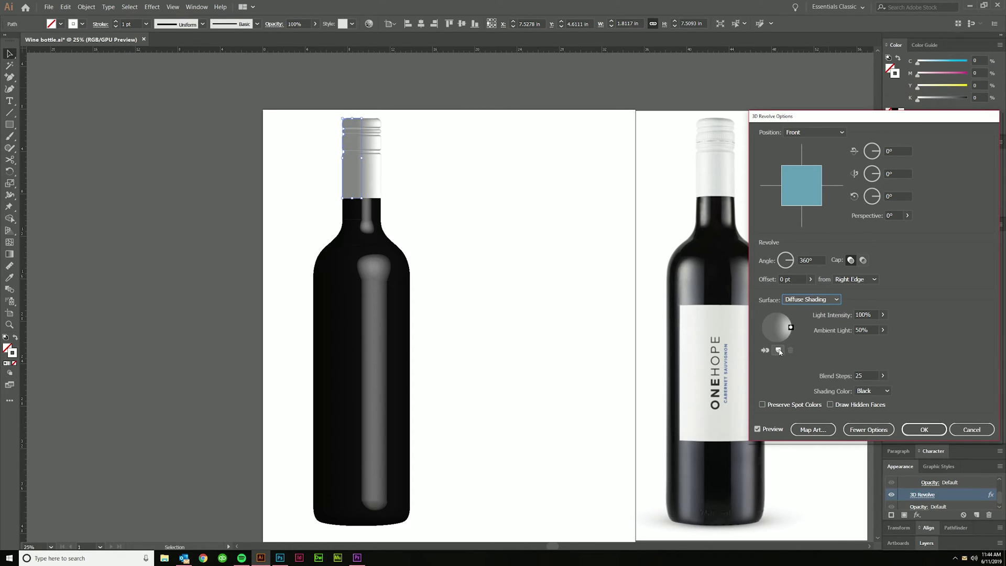
pyautogui.click(779, 350)
pyautogui.moveTo(776, 328); pyautogui.dragTo(762, 329)
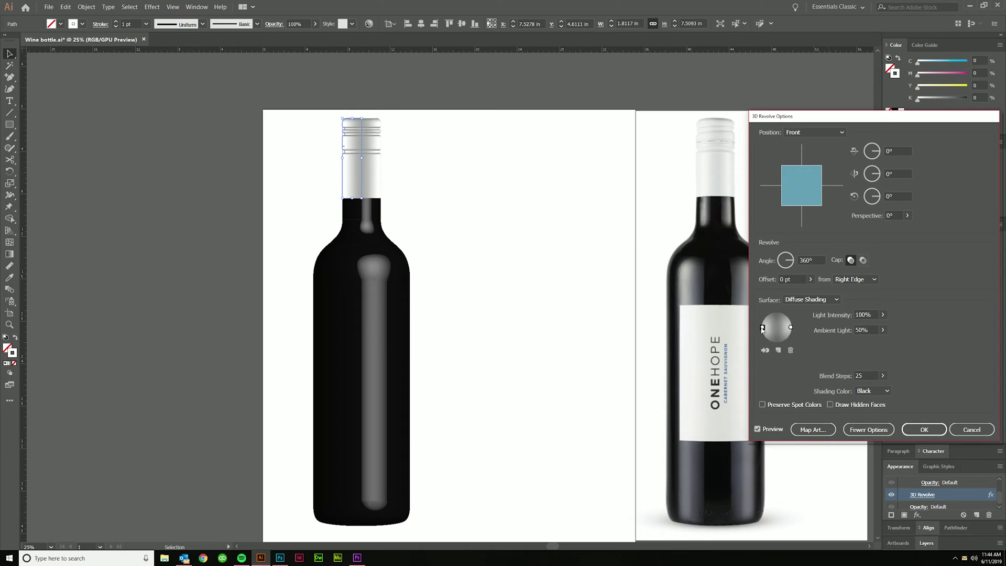
pyautogui.moveTo(762, 329); pyautogui.dragTo(788, 329)
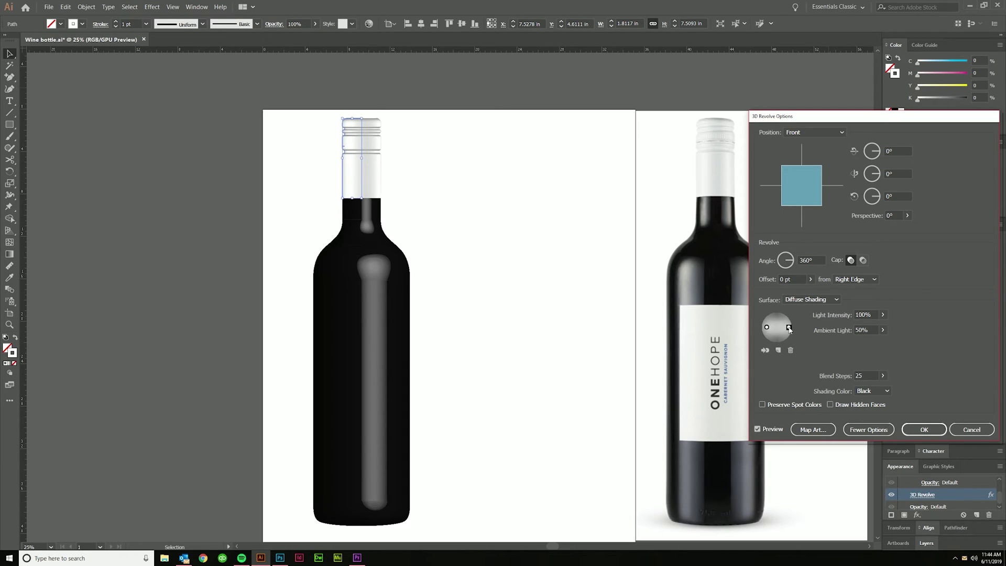
pyautogui.click(765, 328)
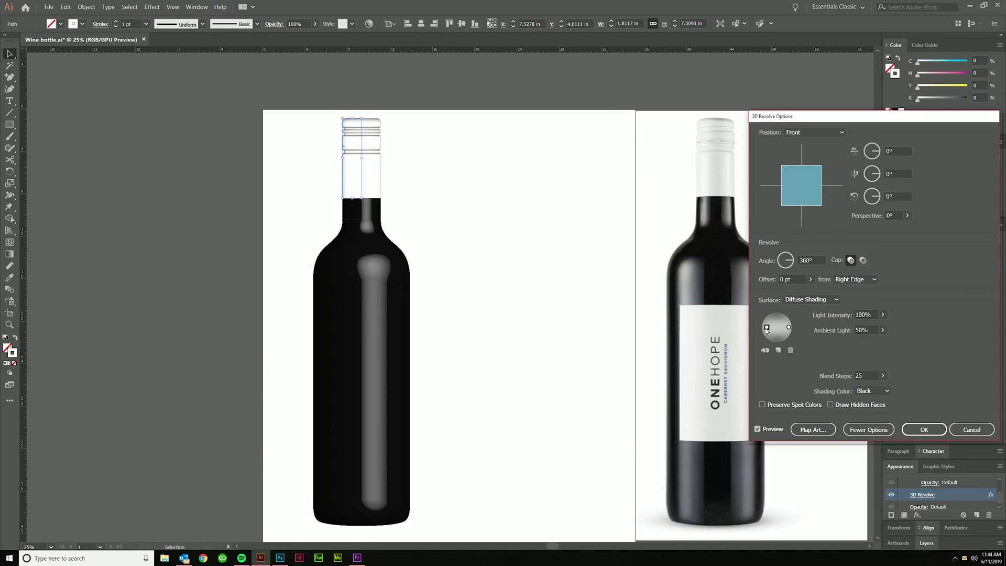
pyautogui.moveTo(767, 329); pyautogui.dragTo(764, 327)
# Lower the left light to 80%, nudge both lights left, and set the right light to 80%.
pyautogui.click(877, 314)
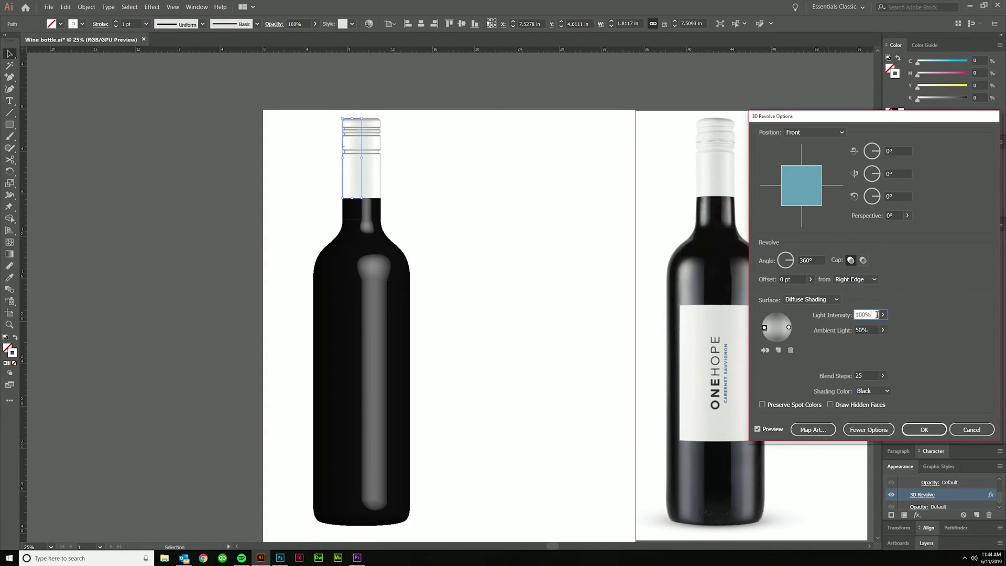
pyautogui.hotkey('shift', 'Down')
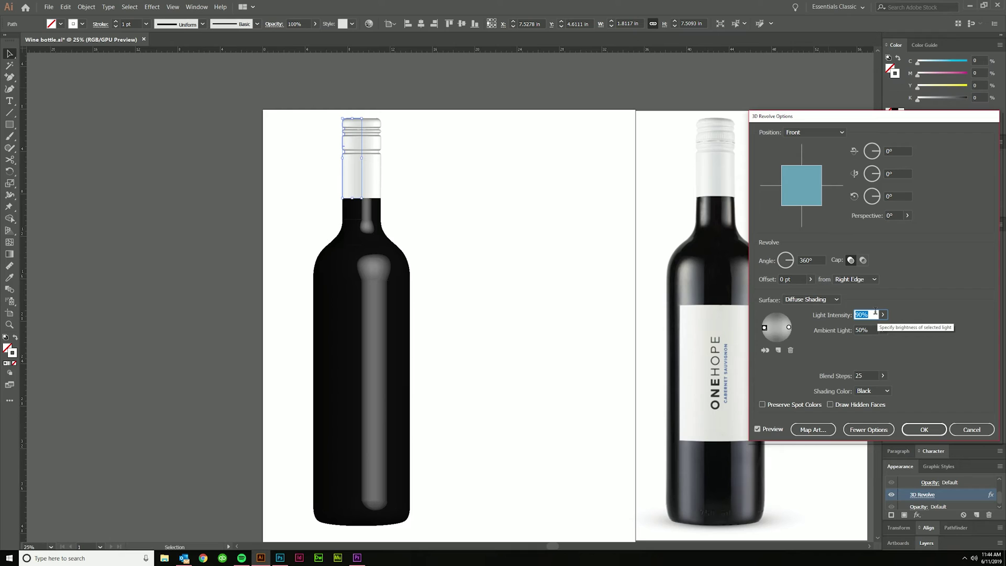
pyautogui.hotkey('shift', 'Down')
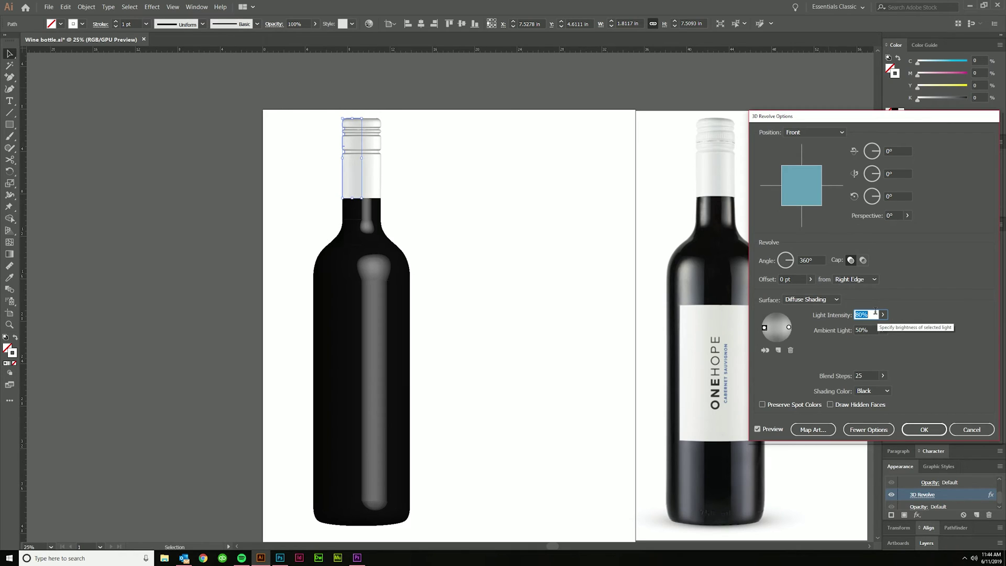
pyautogui.click(788, 327)
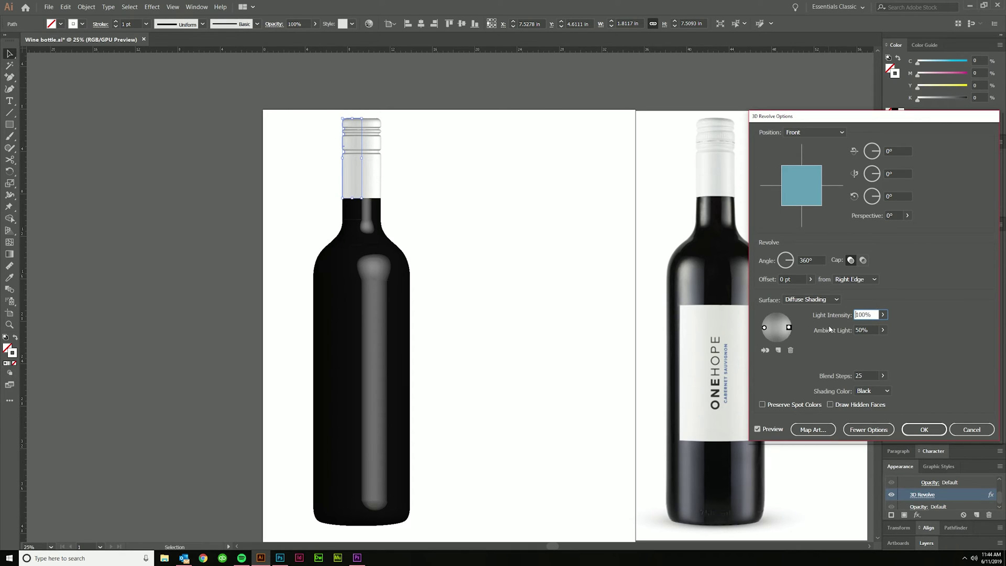
pyautogui.hotkey('shift', 'Down')
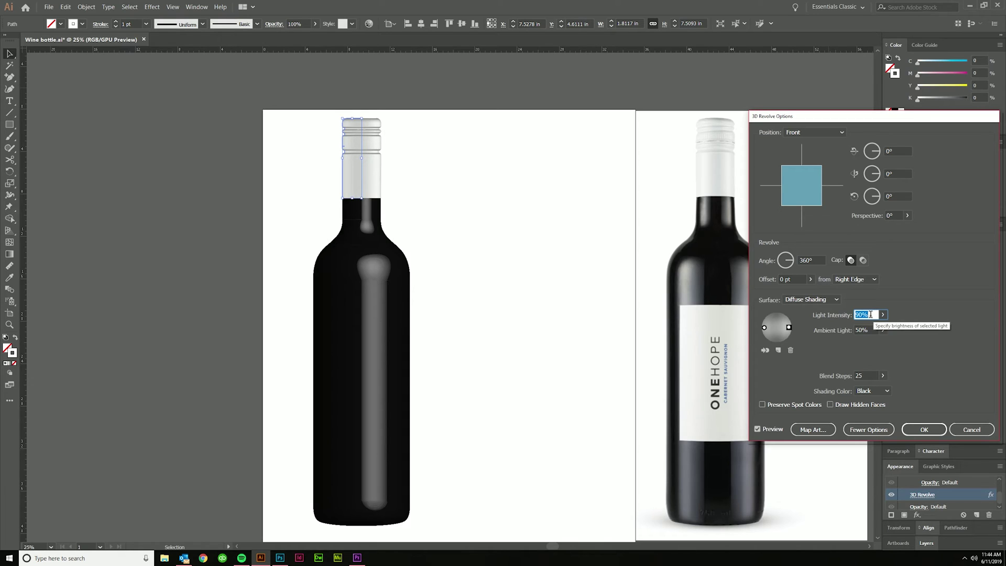
pyautogui.moveTo(790, 329); pyautogui.dragTo(787, 328)
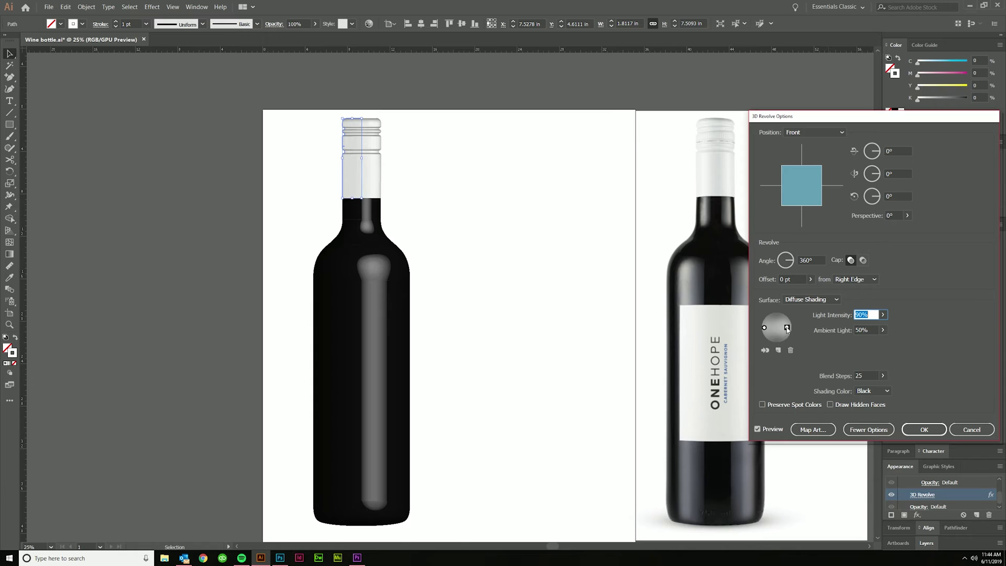
pyautogui.click(764, 327)
pyautogui.moveTo(765, 328); pyautogui.dragTo(764, 328)
pyautogui.click(787, 328)
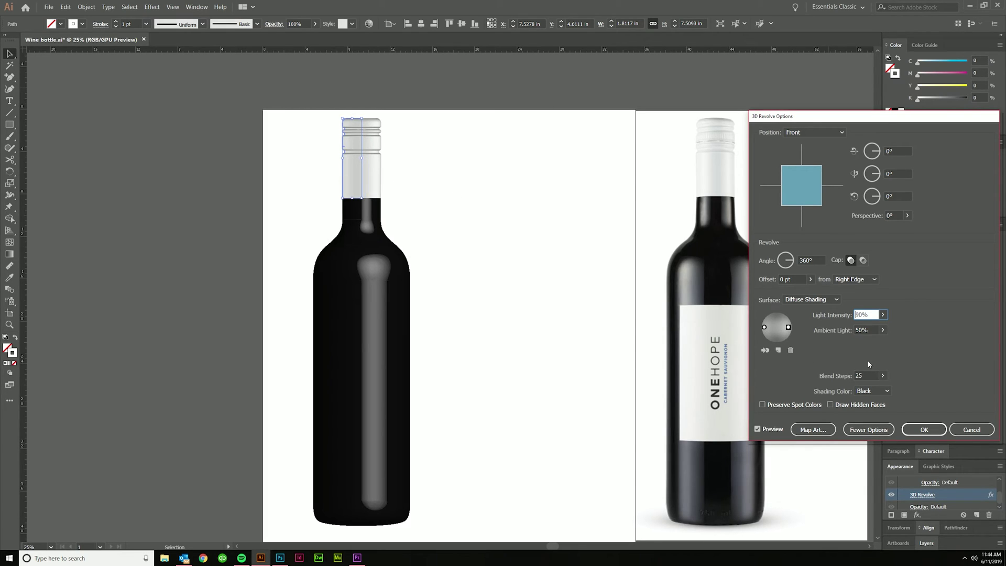
pyautogui.write('80')
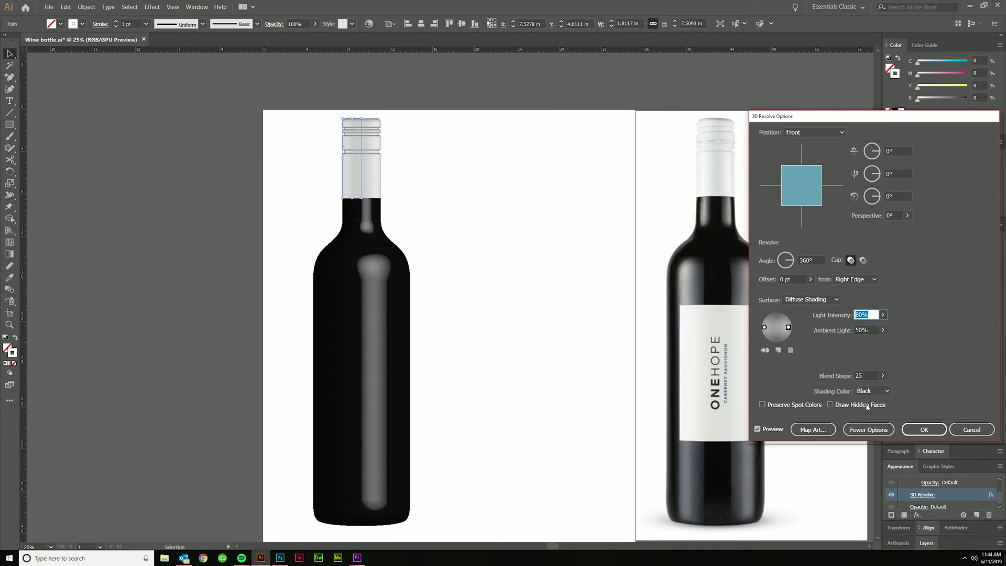
pyautogui.click(886, 391)
# Set the cap's shading colour to Custom grey #999999.
pyautogui.click(873, 423)
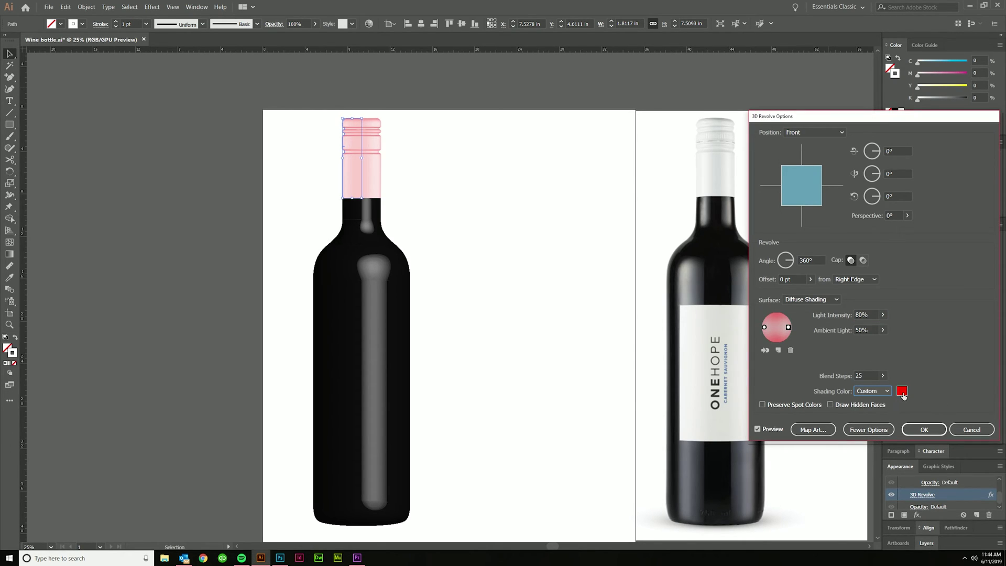
pyautogui.click(896, 390)
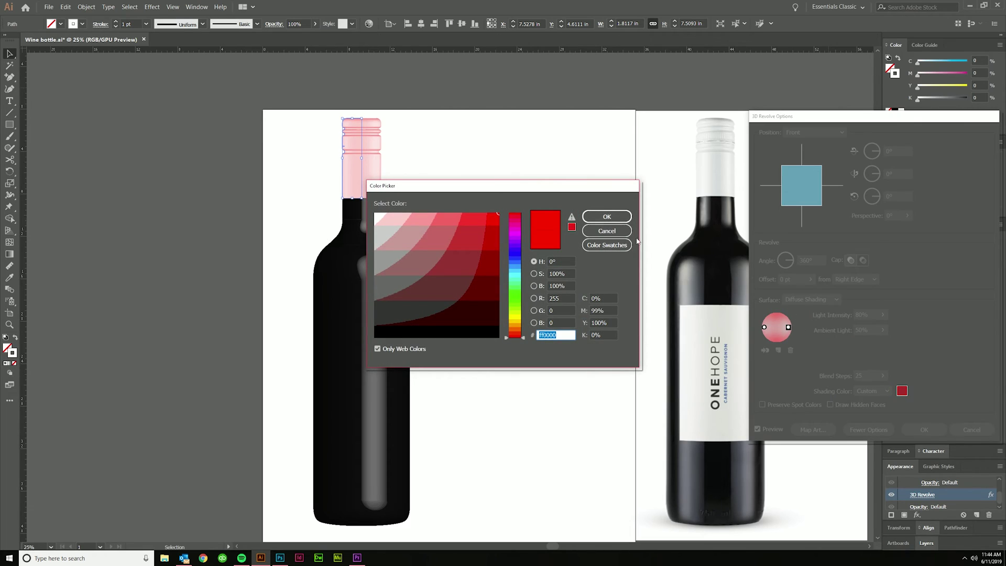
pyautogui.moveTo(571, 184); pyautogui.dragTo(660, 164)
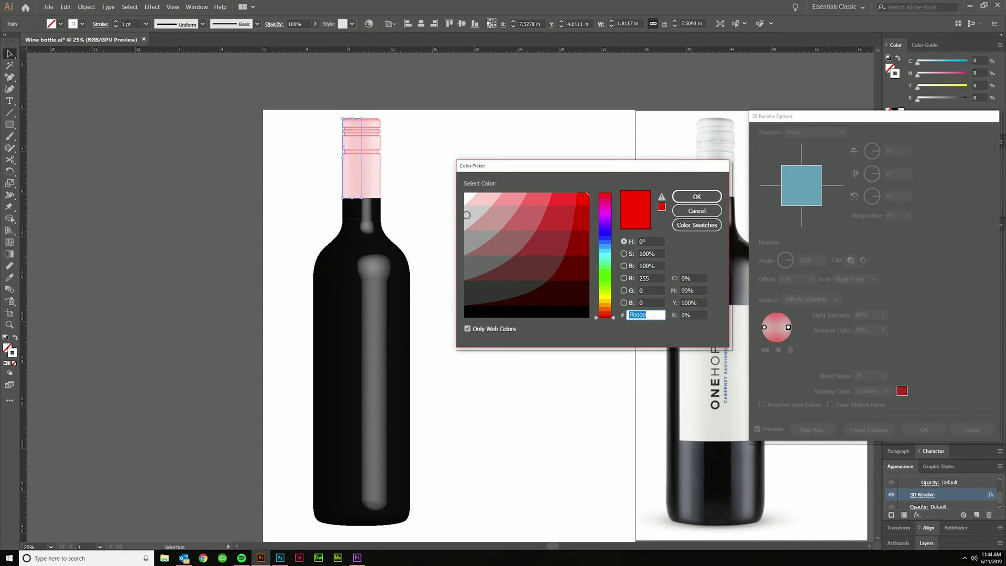
pyautogui.click(466, 214)
pyautogui.click(696, 196)
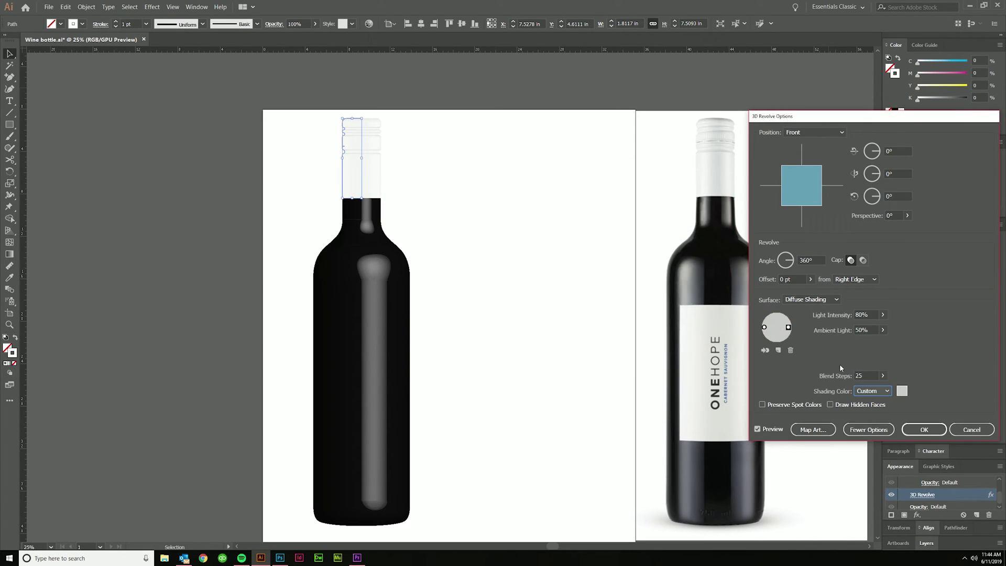
pyautogui.click(901, 392)
pyautogui.click(475, 239)
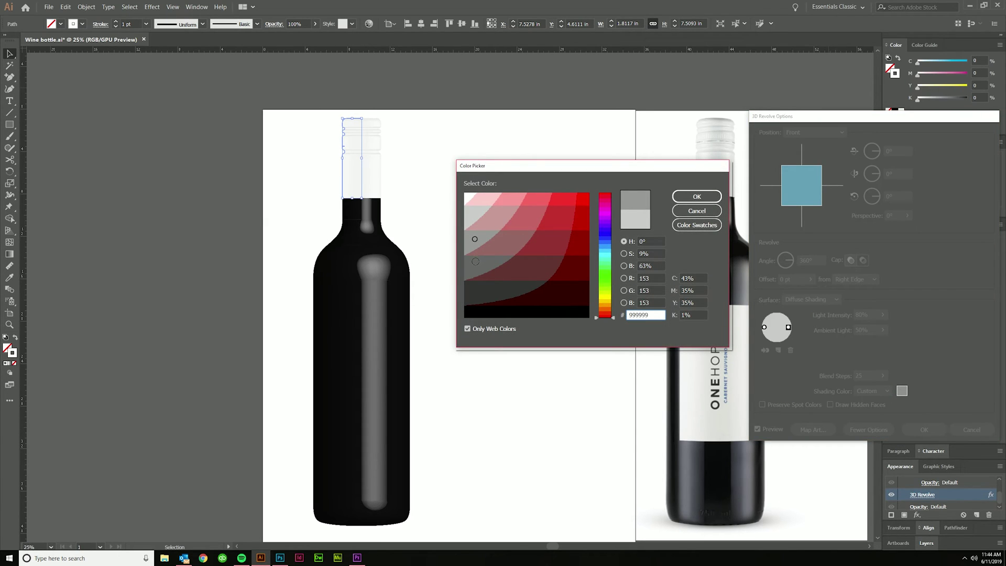
pyautogui.click(696, 196)
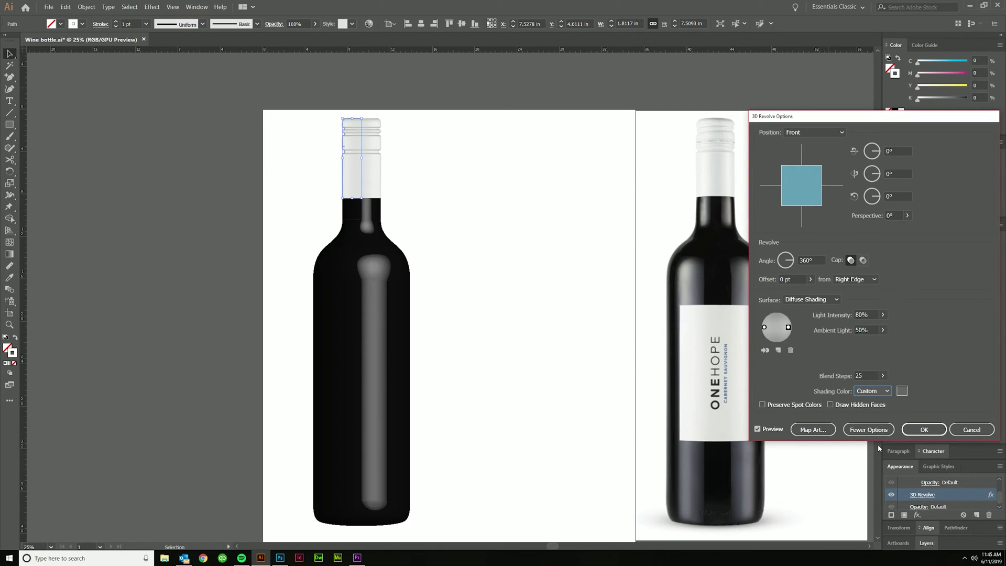
# Nudge the left light slightly left, raise it to 100%, and apply the 3D Revolve settings.
pyautogui.click(765, 327)
pyautogui.moveTo(766, 327); pyautogui.dragTo(763, 328)
pyautogui.click(871, 315)
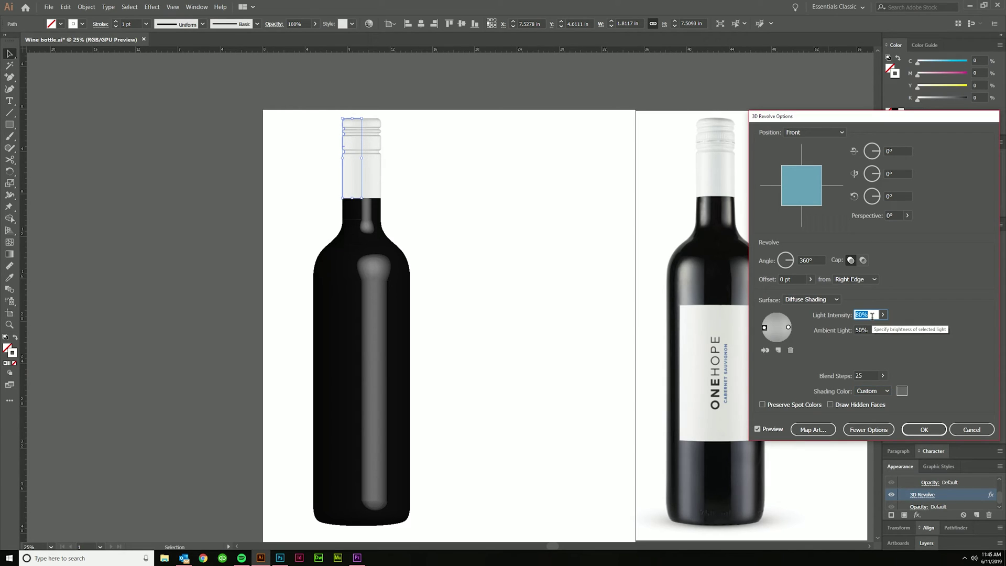
pyautogui.hotkey('shift', 'Up')
pyautogui.hotkey('shift', 'Up')
pyautogui.hotkey('shift', 'Up')
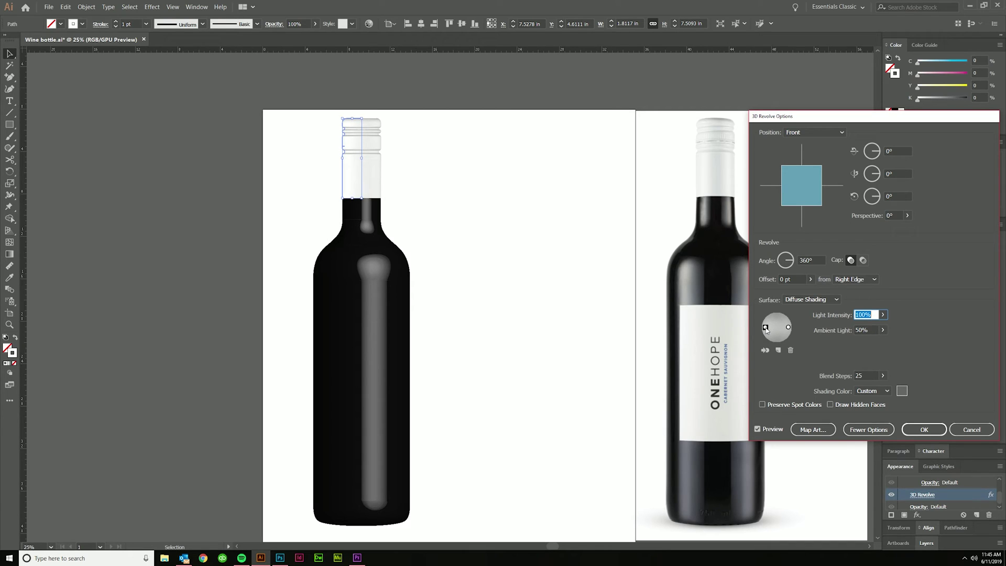
pyautogui.click(923, 429)
pyautogui.click(569, 324)
pyautogui.click(550, 336)
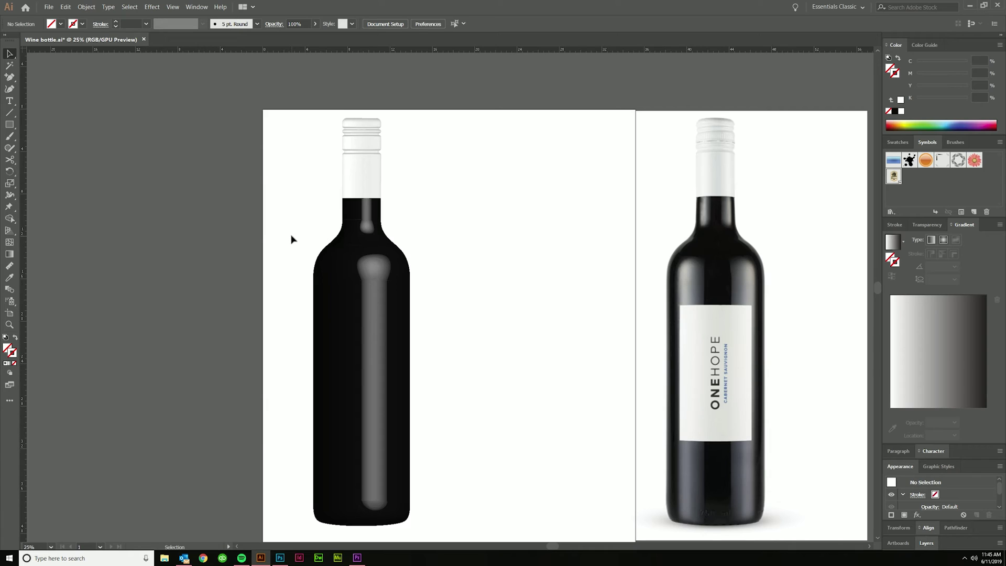
# Reopen the bottle body's 3D Revolve settings with Preview turned on.
pyautogui.click(329, 265)
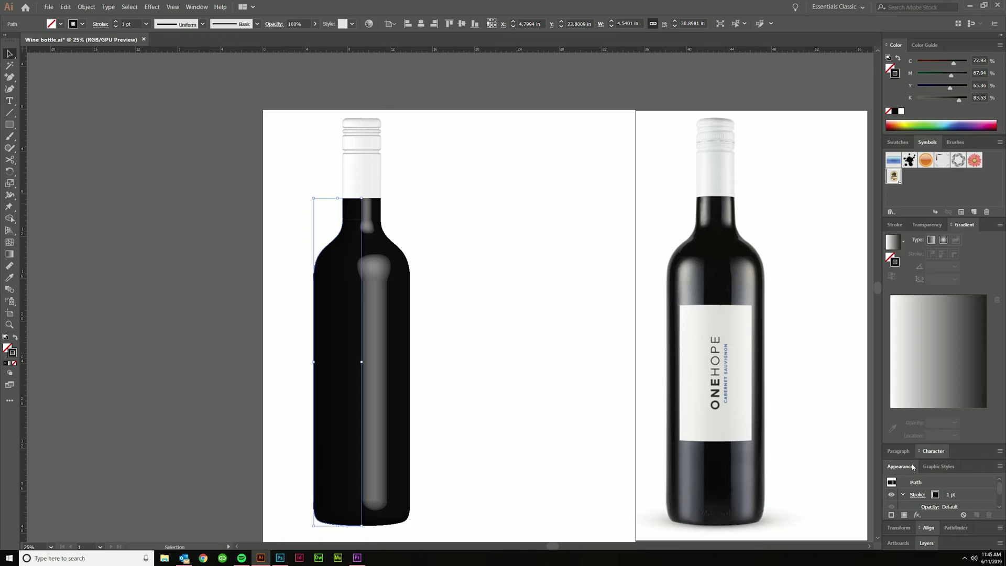
pyautogui.scroll(-2, 962, 506)
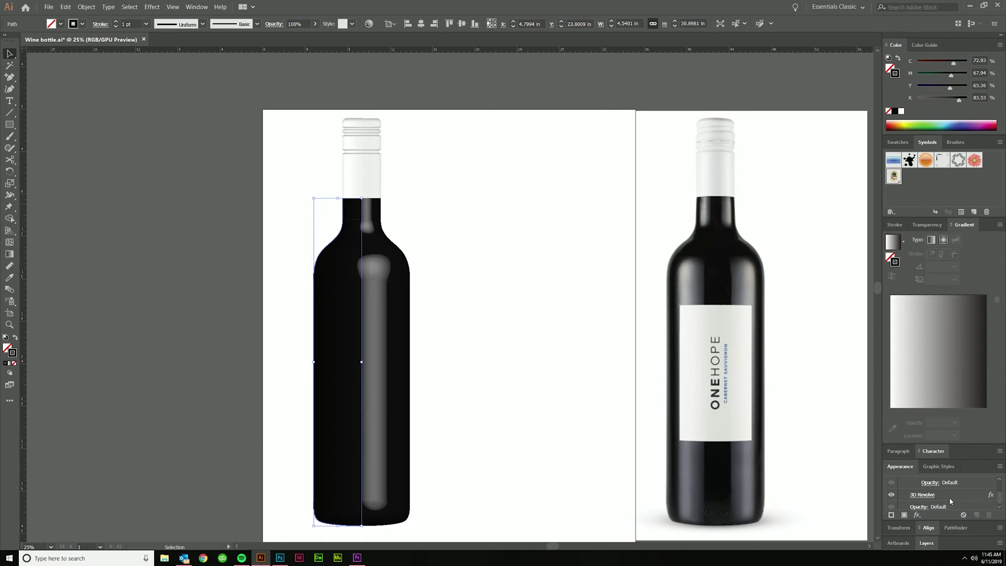
pyautogui.click(921, 494)
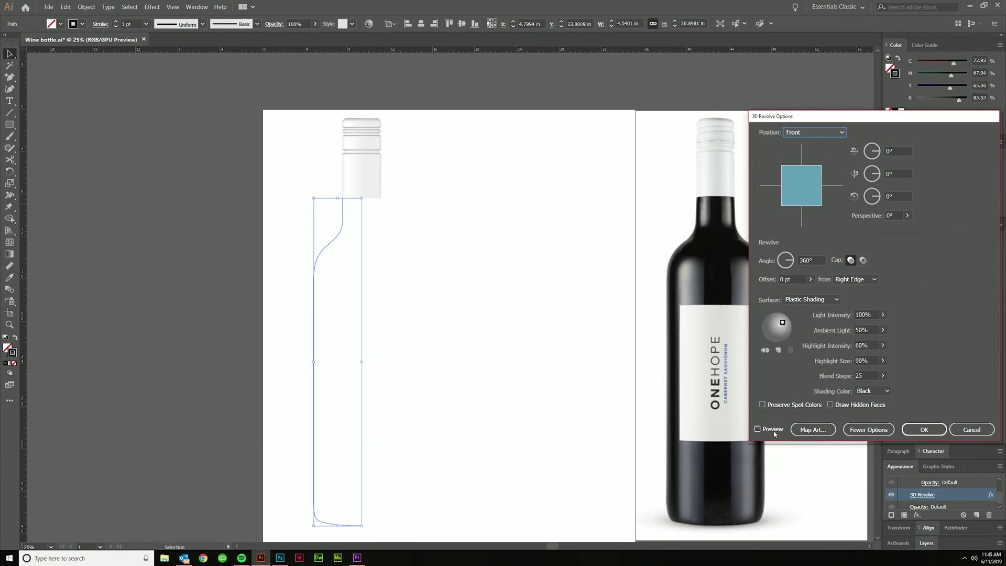
pyautogui.click(758, 429)
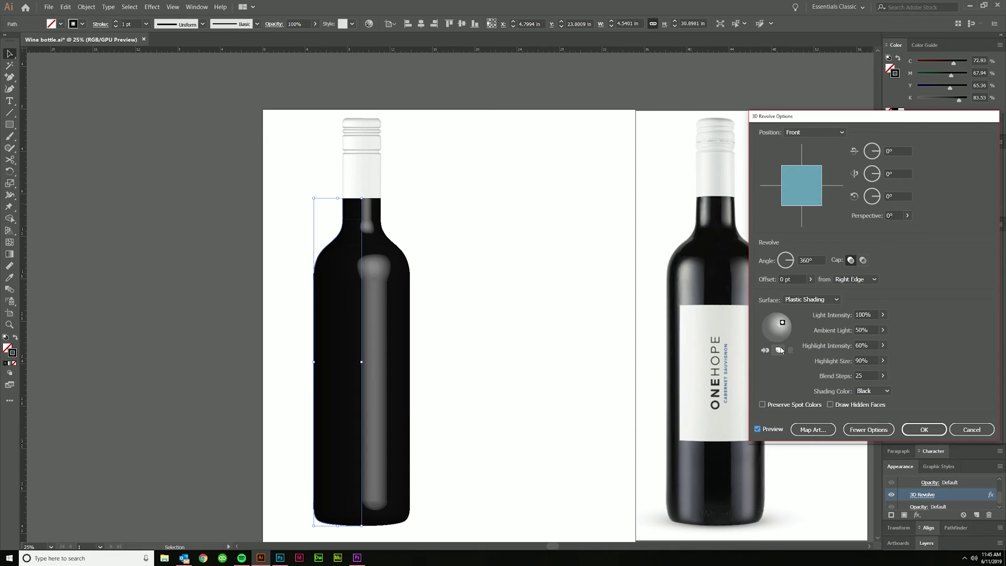
# Move the light to the right, add a second light on the left, and apply.
pyautogui.moveTo(782, 322); pyautogui.dragTo(789, 326)
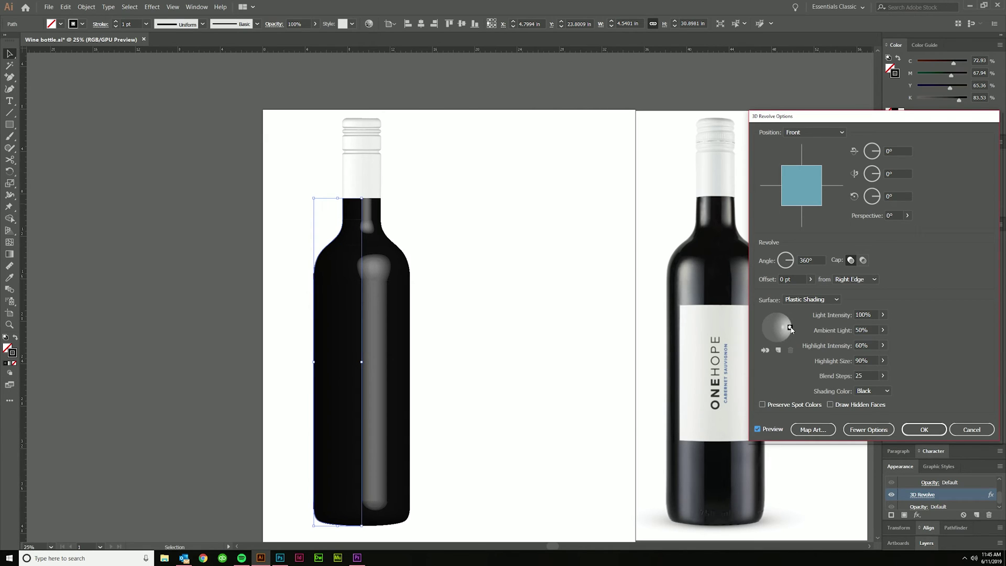
pyautogui.click(779, 350)
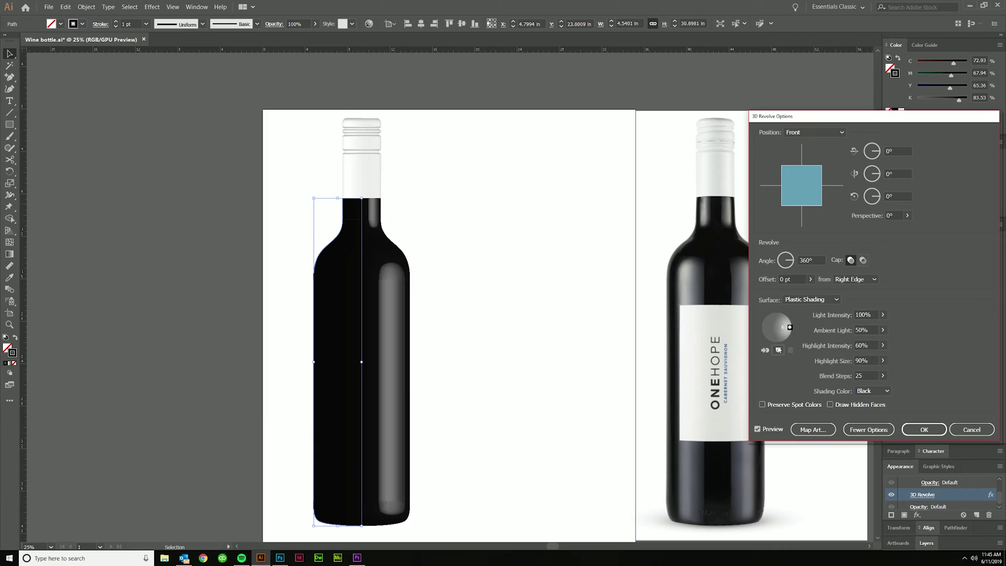
pyautogui.moveTo(776, 330); pyautogui.dragTo(765, 328)
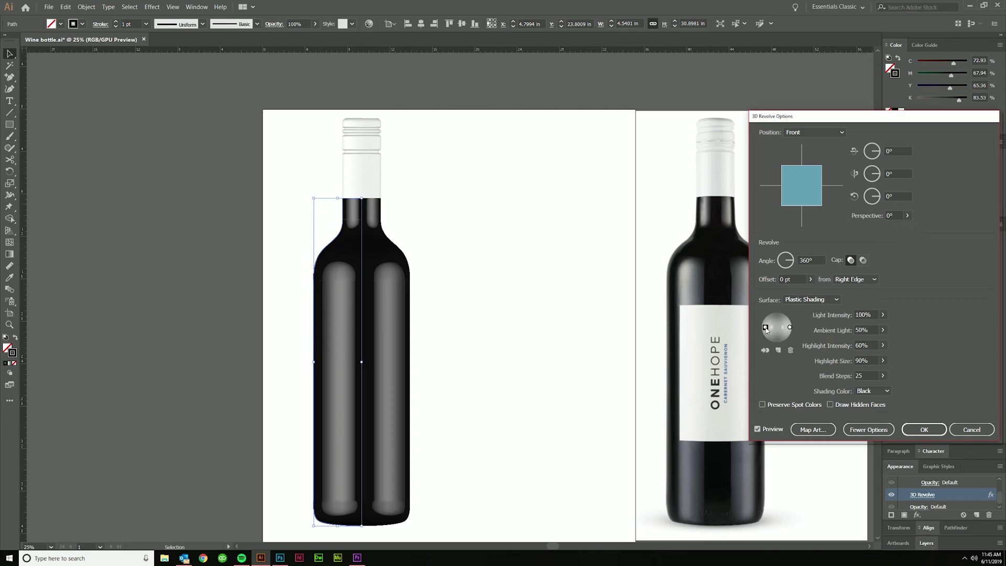
pyautogui.moveTo(766, 329); pyautogui.dragTo(765, 329)
pyautogui.click(924, 429)
pyautogui.click(581, 396)
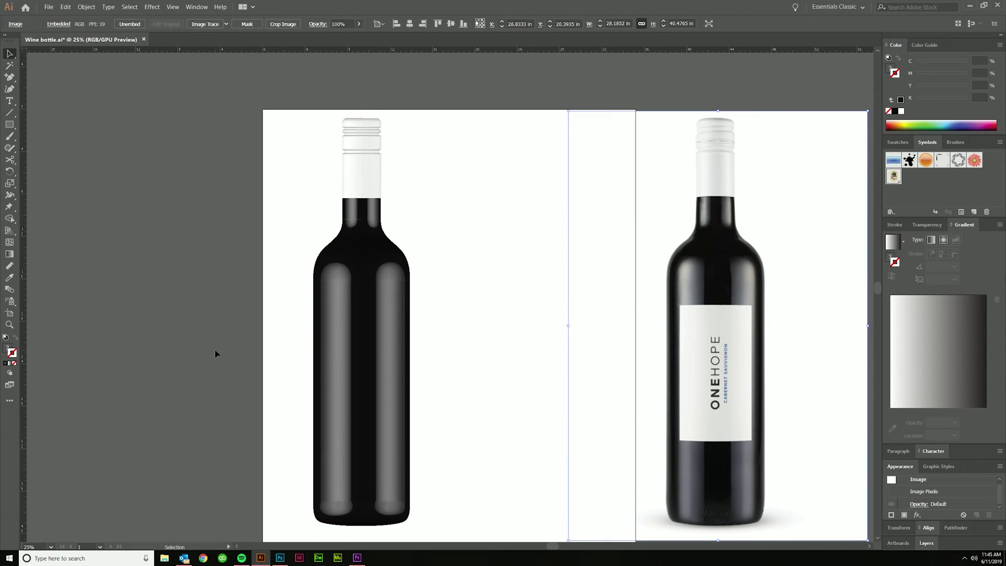
# Deselect the reference photo and select the left bottle's half-profile path.
pyautogui.scroll(-1, 267, 363)
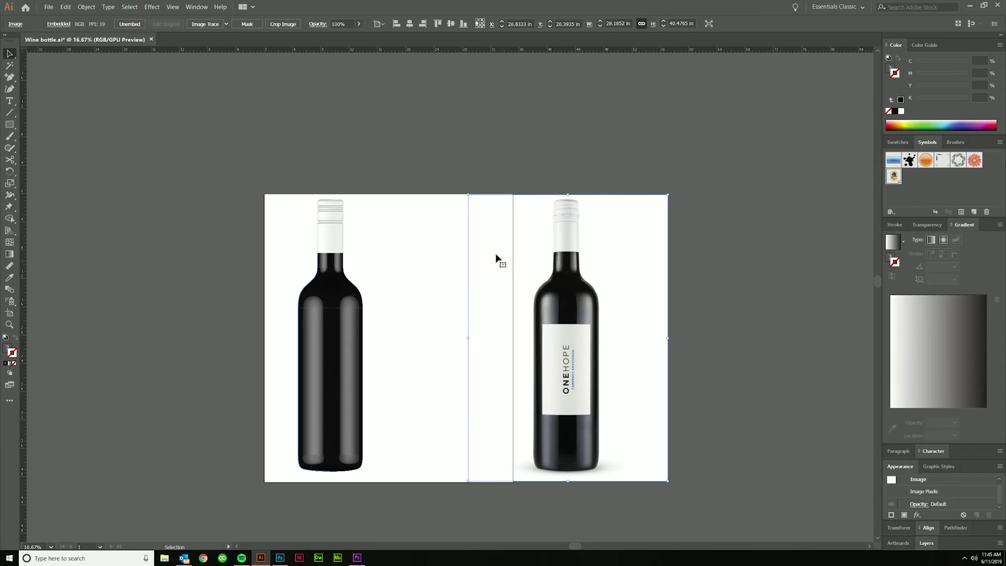
pyautogui.scroll(1, 409, 384)
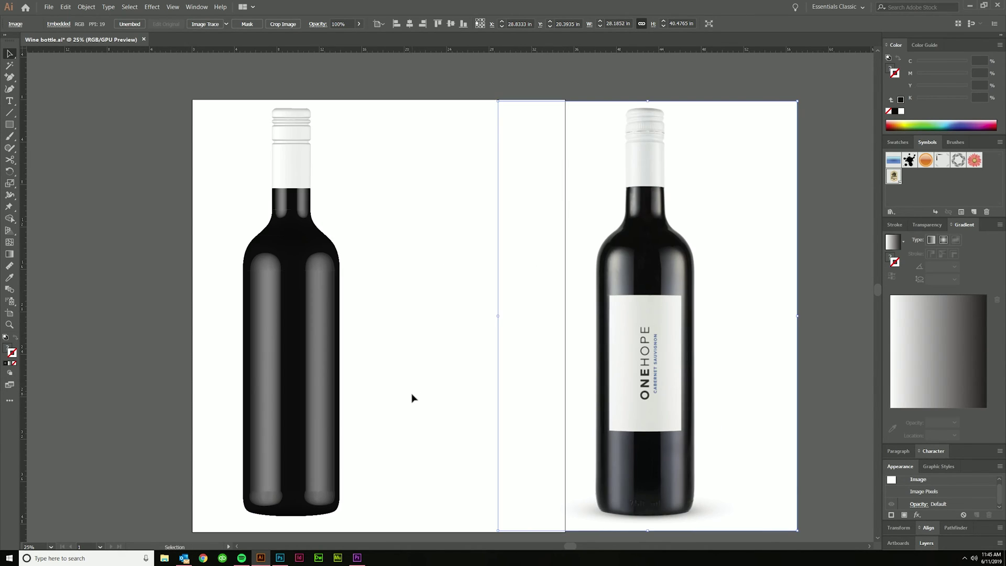
pyautogui.hscroll(-1, 411, 398)
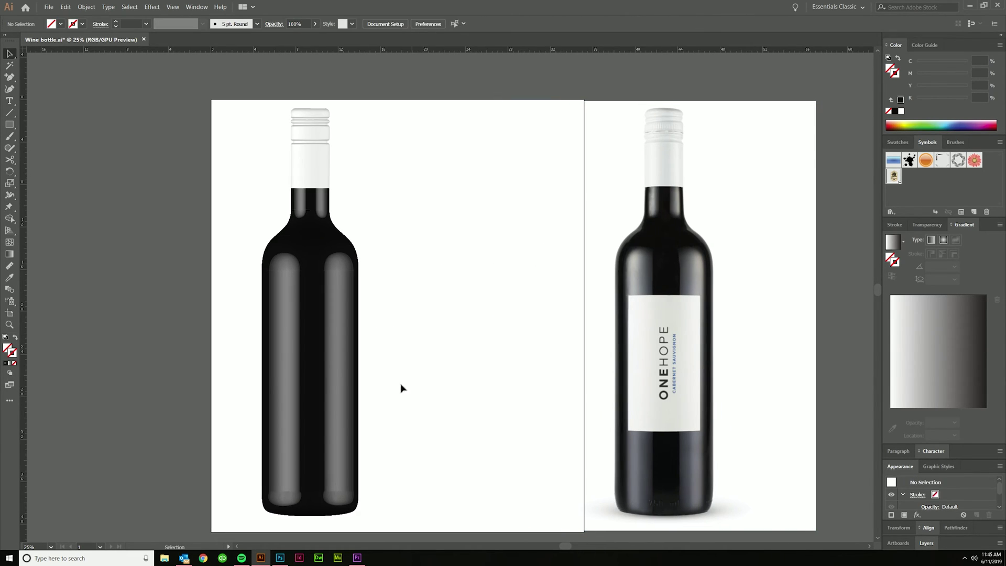
pyautogui.click(512, 295)
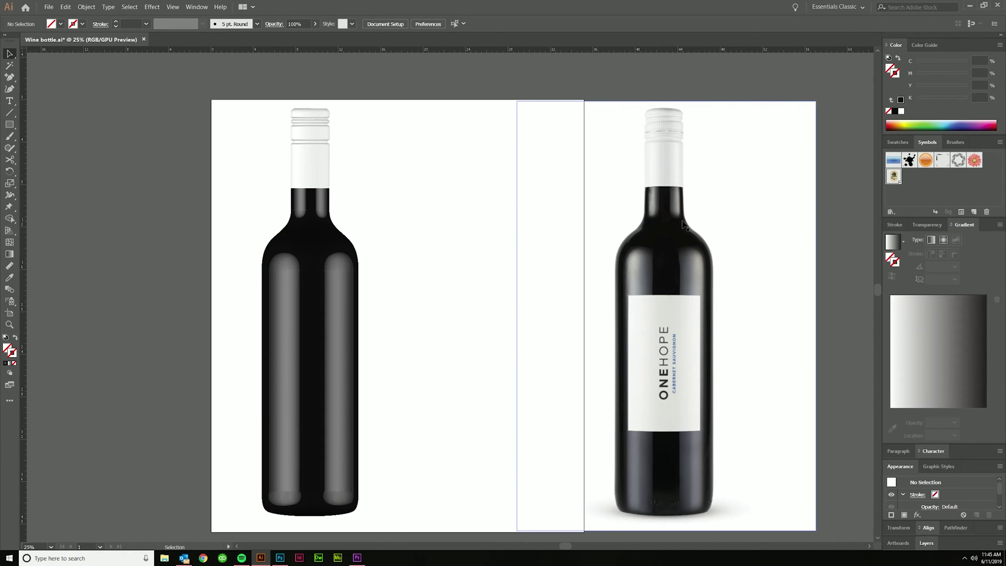
pyautogui.click(303, 335)
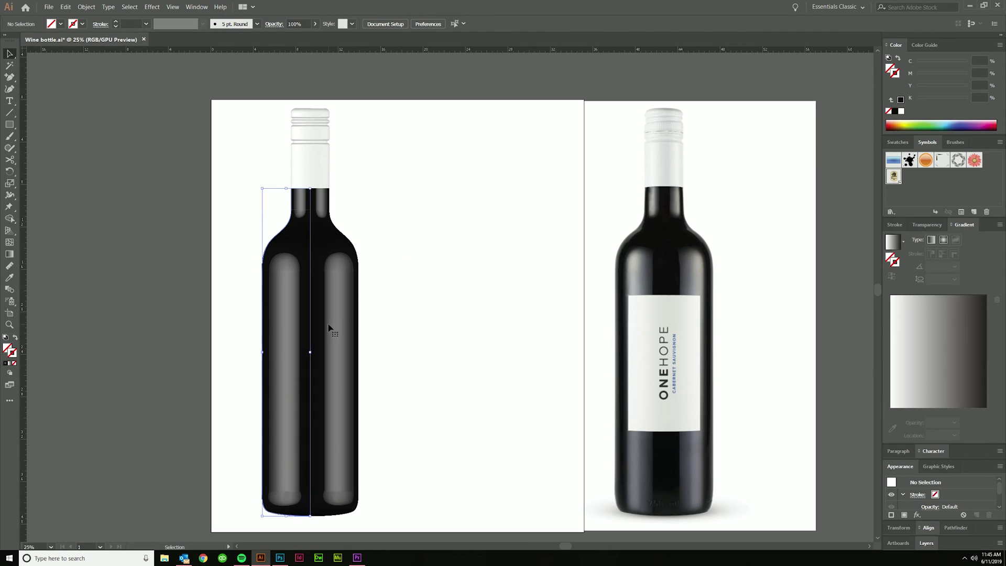
pyautogui.scroll(-2, 959, 500)
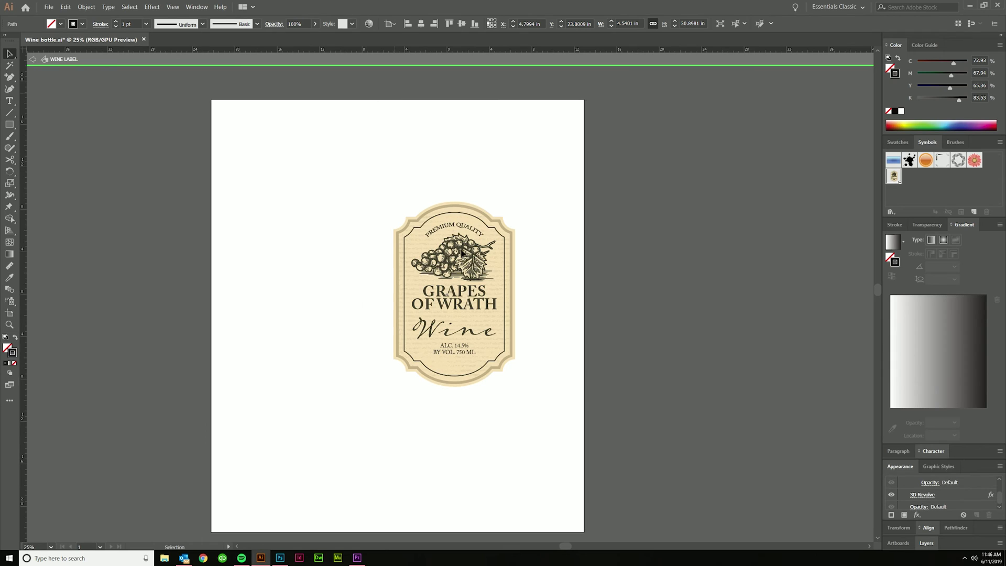
pyautogui.moveTo(548, 420); pyautogui.dragTo(335, 135)
pyautogui.click(379, 198)
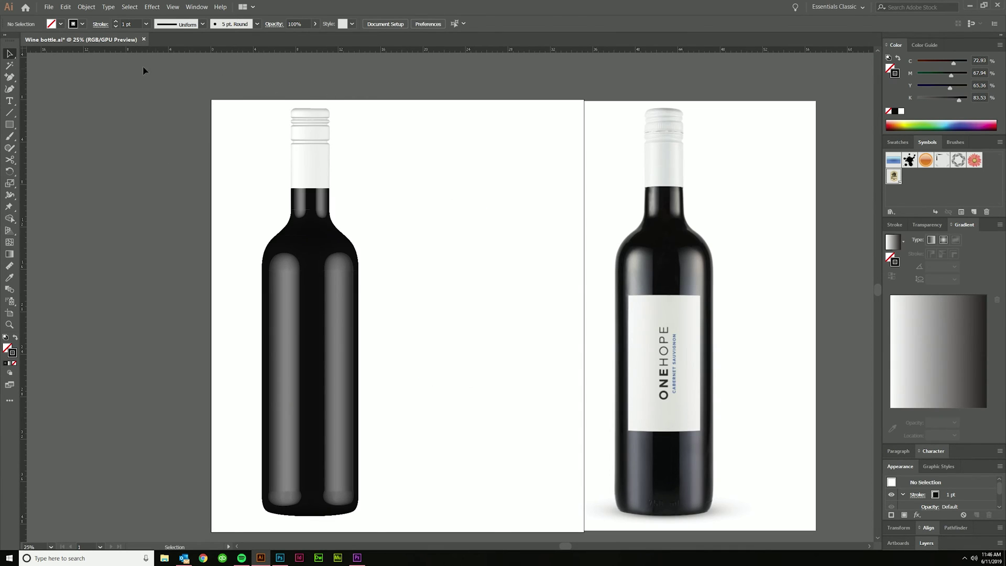
# Reopen the bottle's 3D Revolve with Preview on and open Map Art.
pyautogui.scroll(-1, 737, 335)
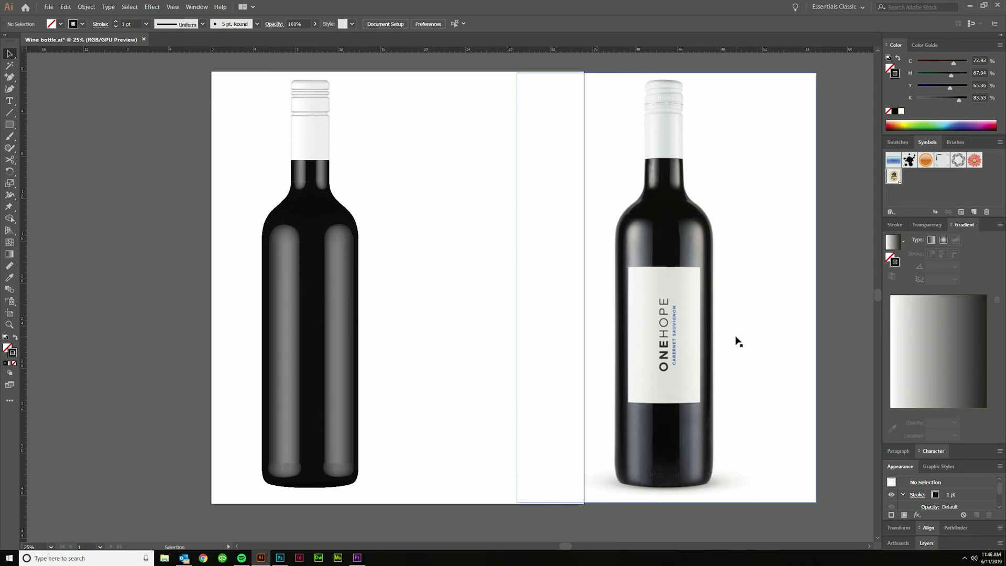
pyautogui.click(301, 293)
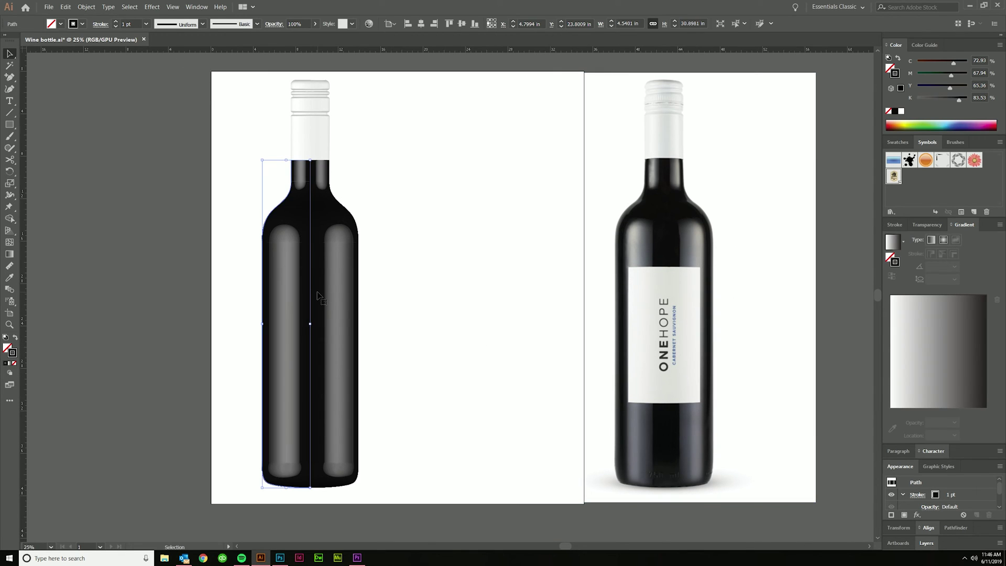
pyautogui.scroll(-2, 932, 495)
pyautogui.click(927, 493)
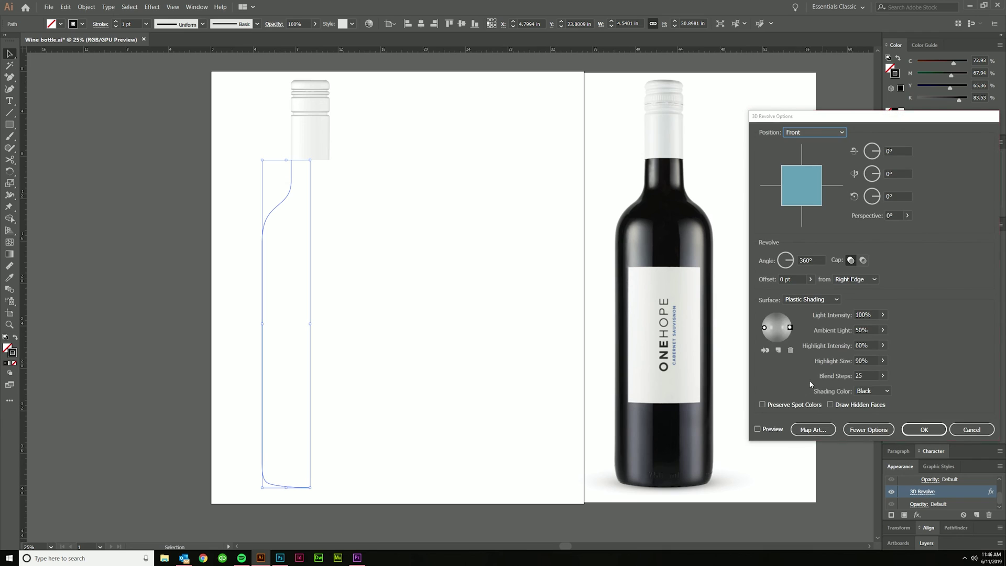
pyautogui.click(773, 430)
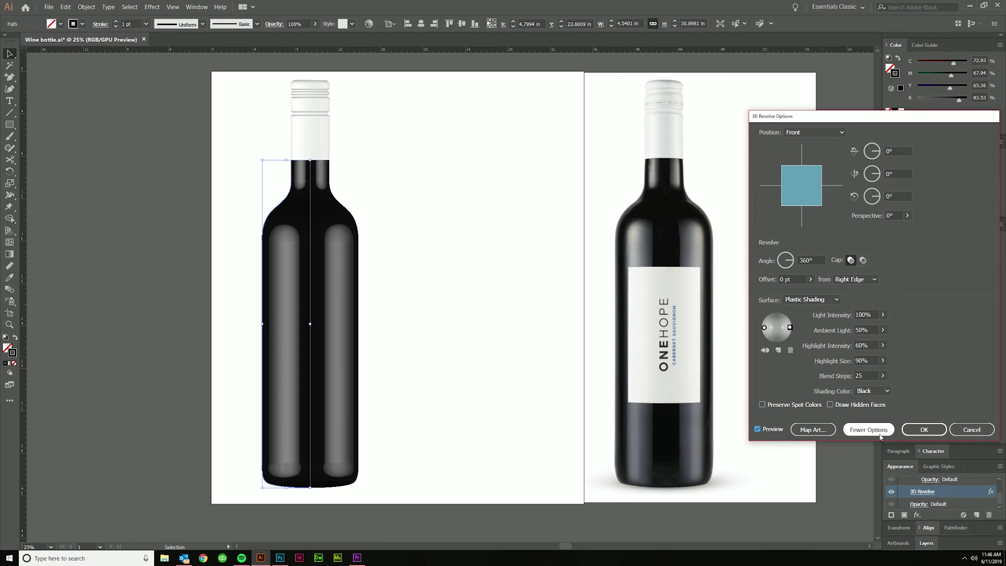
pyautogui.click(812, 429)
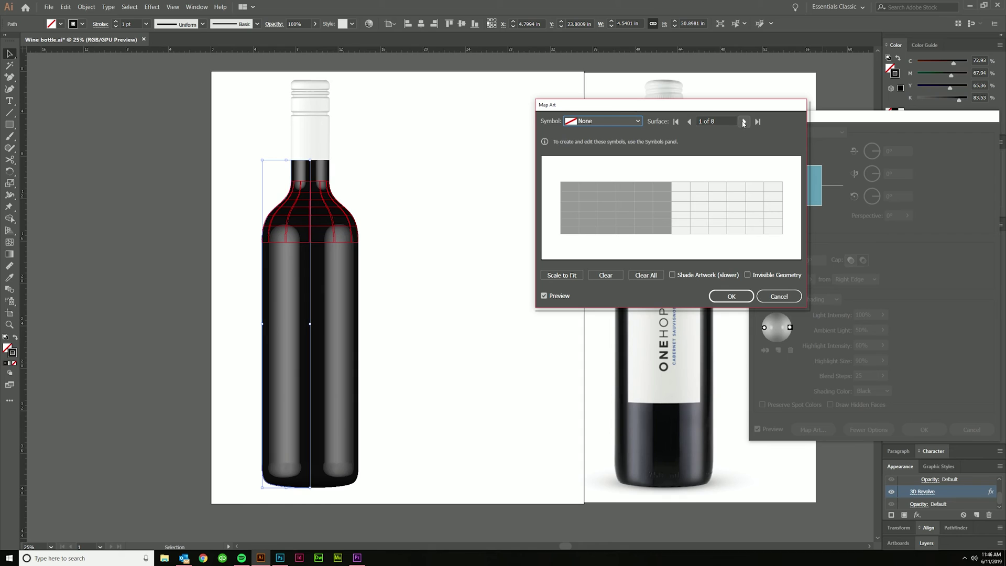
# Go to surface 6 of 8 and assign the WINE LABEL symbol to it.
pyautogui.click(744, 122)
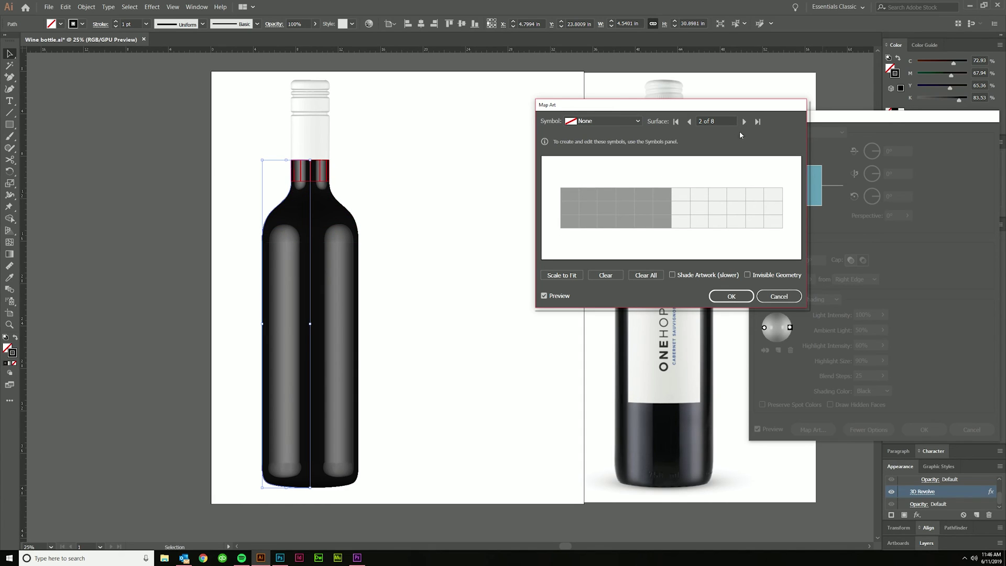
pyautogui.click(743, 122)
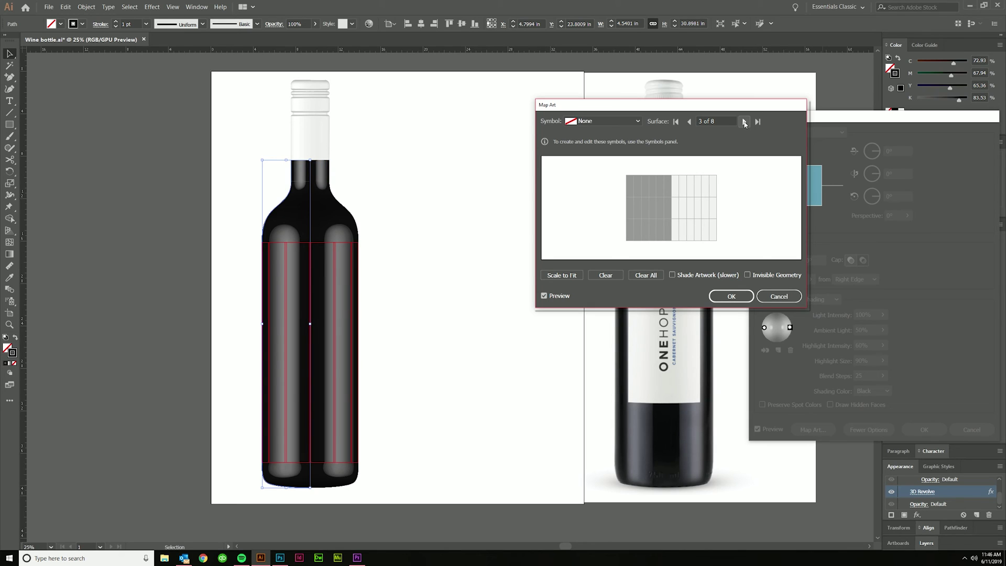
pyautogui.click(743, 121)
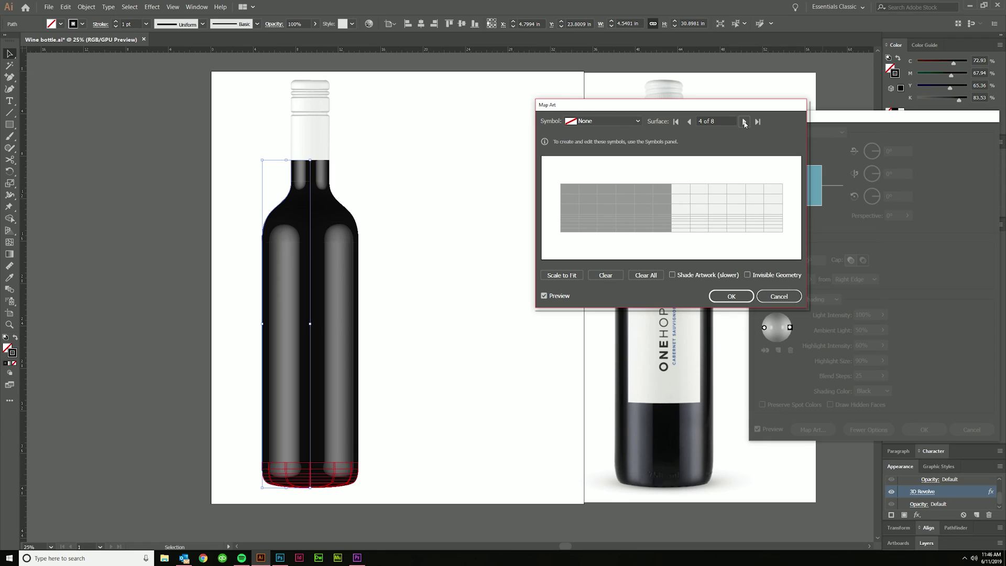
pyautogui.click(744, 121)
pyautogui.click(743, 121)
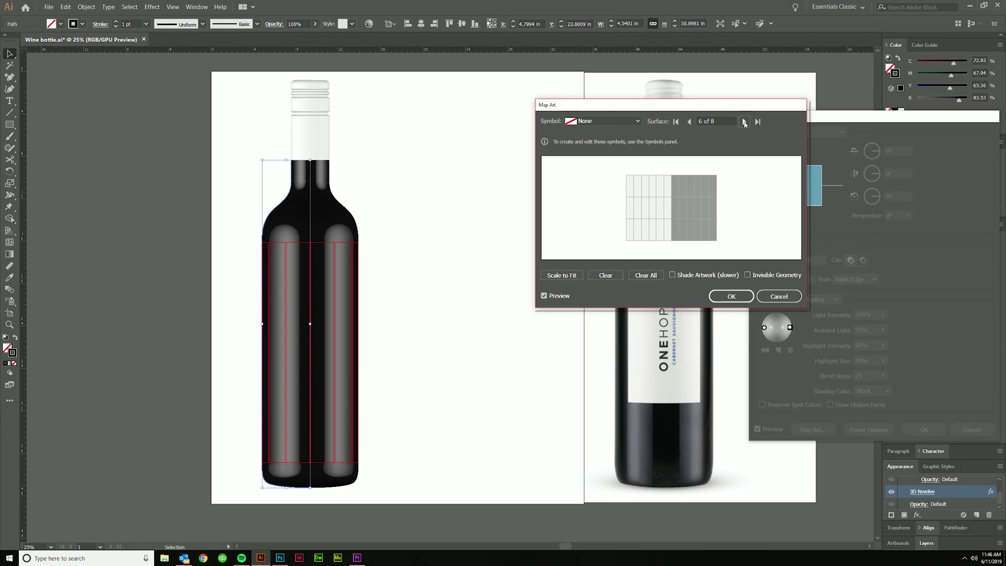
pyautogui.click(743, 122)
pyautogui.click(744, 121)
pyautogui.click(689, 121)
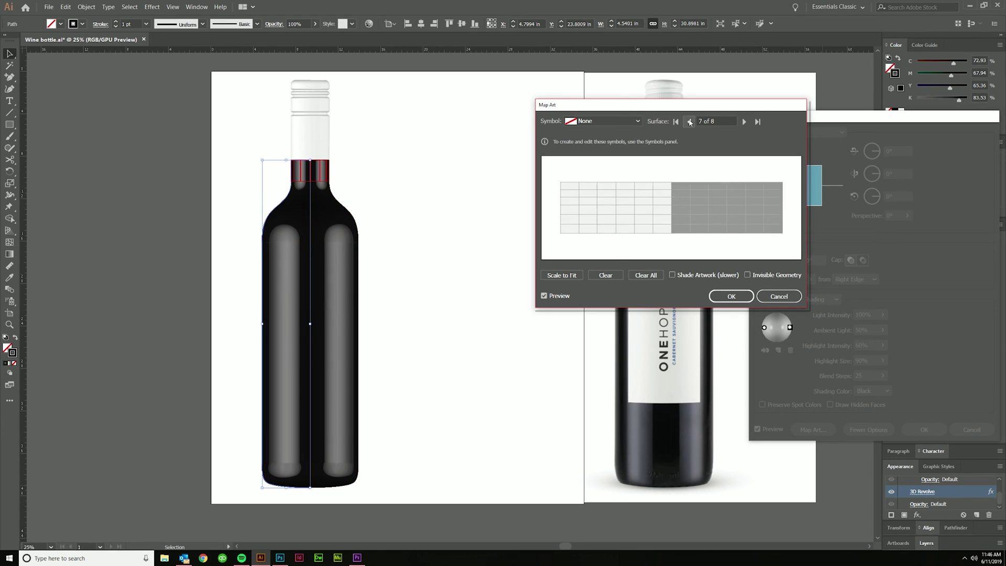
pyautogui.click(689, 122)
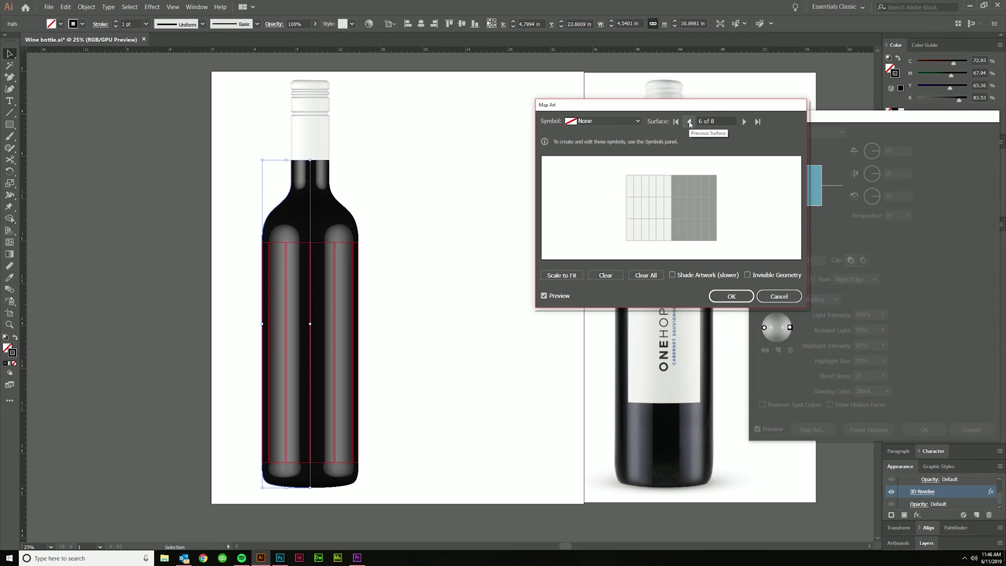
pyautogui.click(637, 121)
pyautogui.click(608, 211)
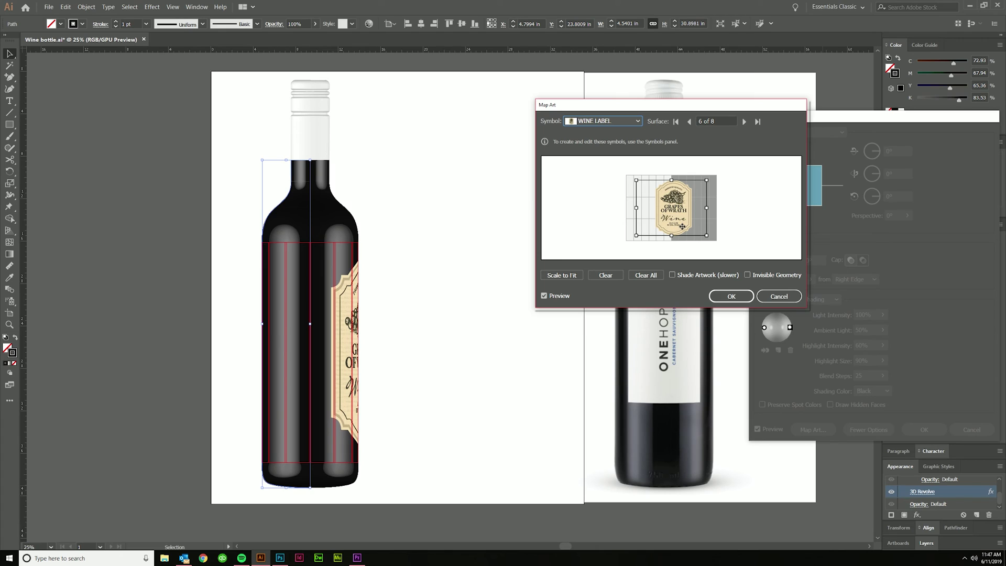
# Move and shrink the WINE LABEL art so it sits centred on the bottle's front.
pyautogui.moveTo(681, 226); pyautogui.dragTo(656, 227)
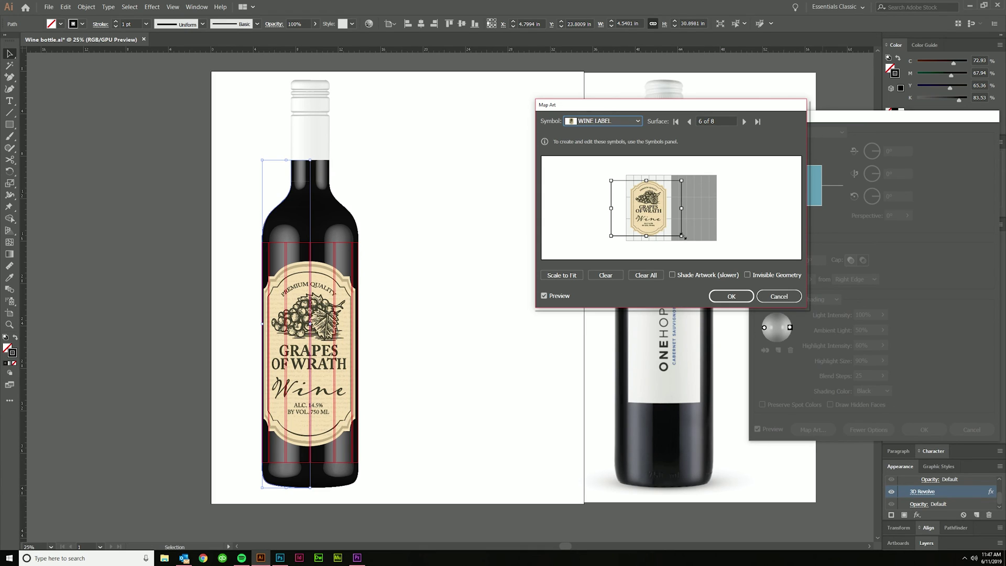
pyautogui.moveTo(681, 236); pyautogui.dragTo(652, 221)
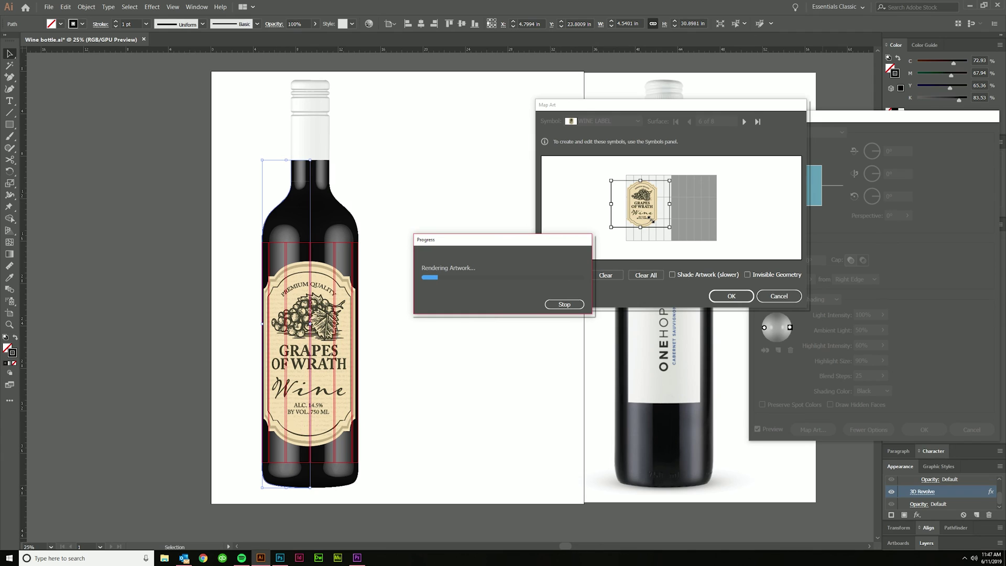
pyautogui.moveTo(641, 213); pyautogui.dragTo(645, 215)
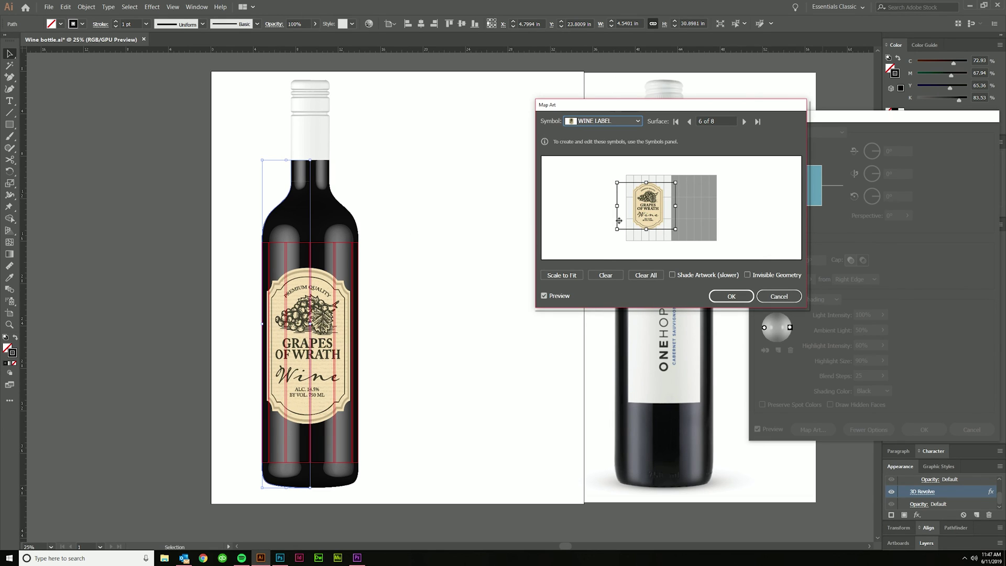
pyautogui.moveTo(616, 231); pyautogui.dragTo(622, 226)
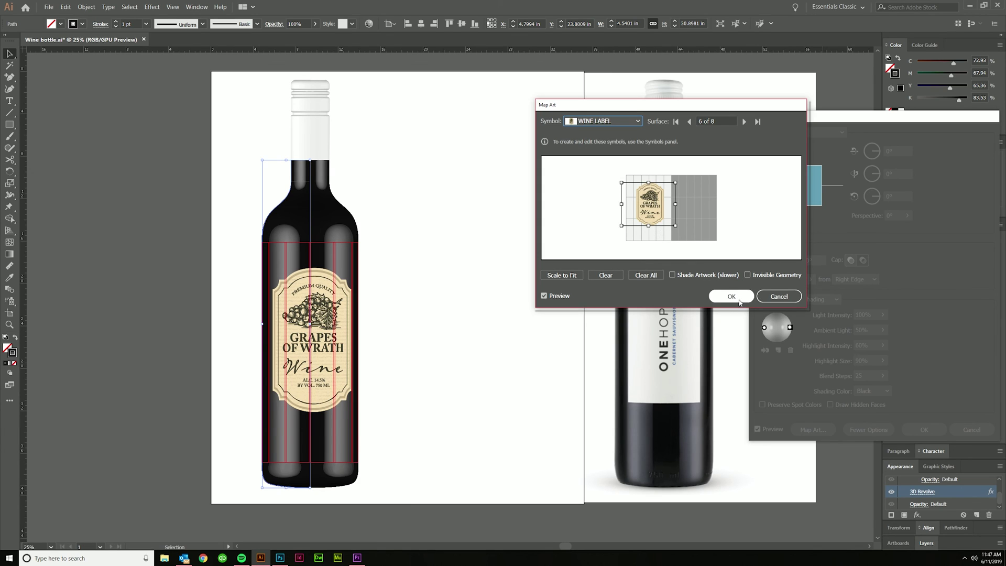
# Leave Shade Artwork unchecked so the label stays bright, and confirm Map Art.
pyautogui.click(673, 275)
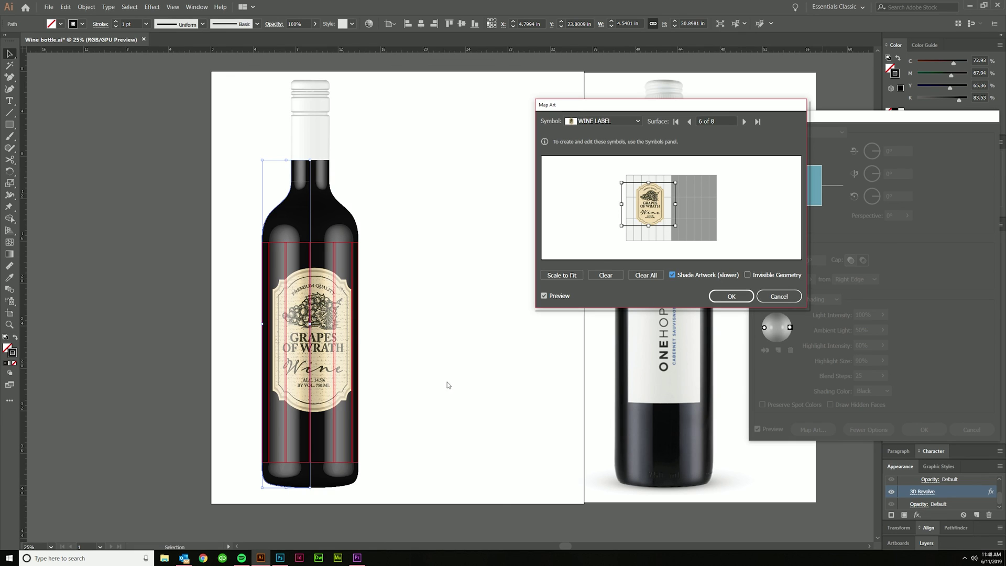
pyautogui.click(672, 276)
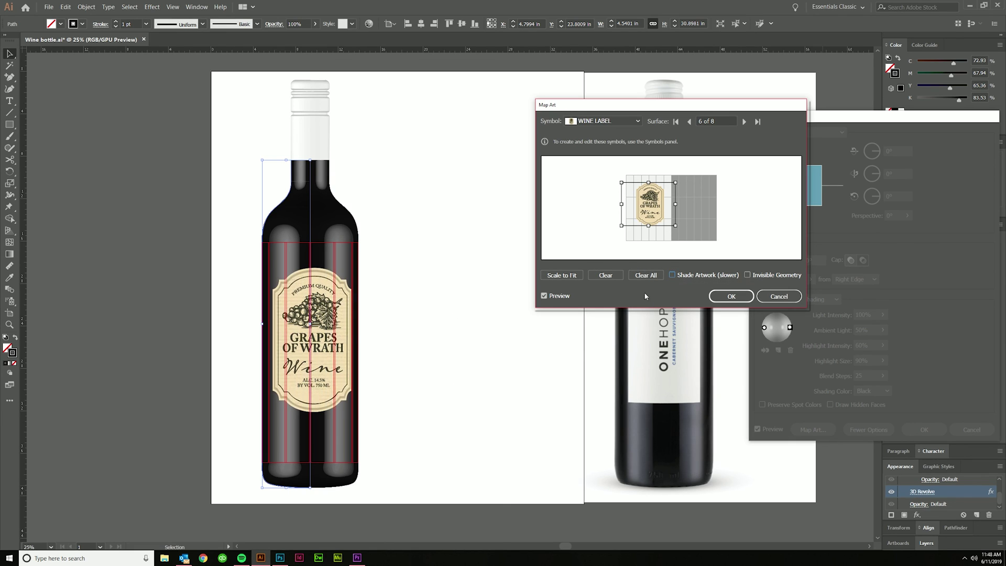
pyautogui.click(732, 297)
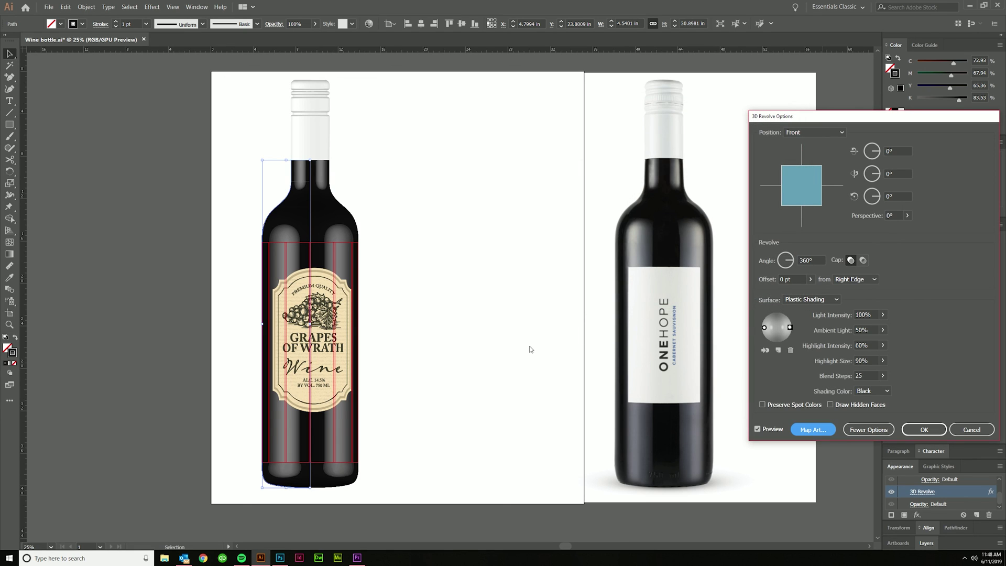
# Apply the 3D Revolve with the mapped label and zoom out to 16.67% to view both artboards.
pyautogui.click(924, 429)
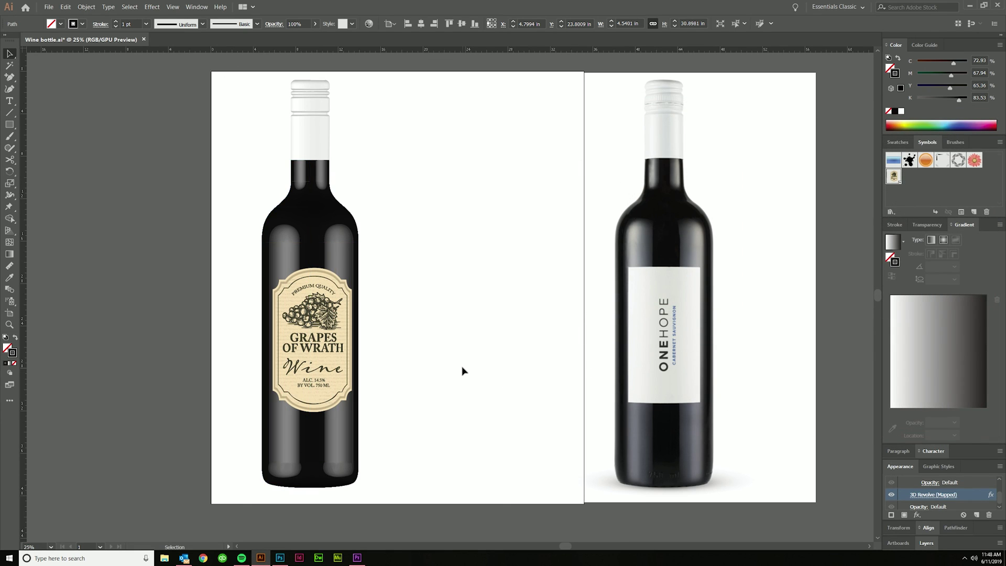
pyautogui.hscroll(-1, 359, 368)
pyautogui.scroll(-1, 318, 366)
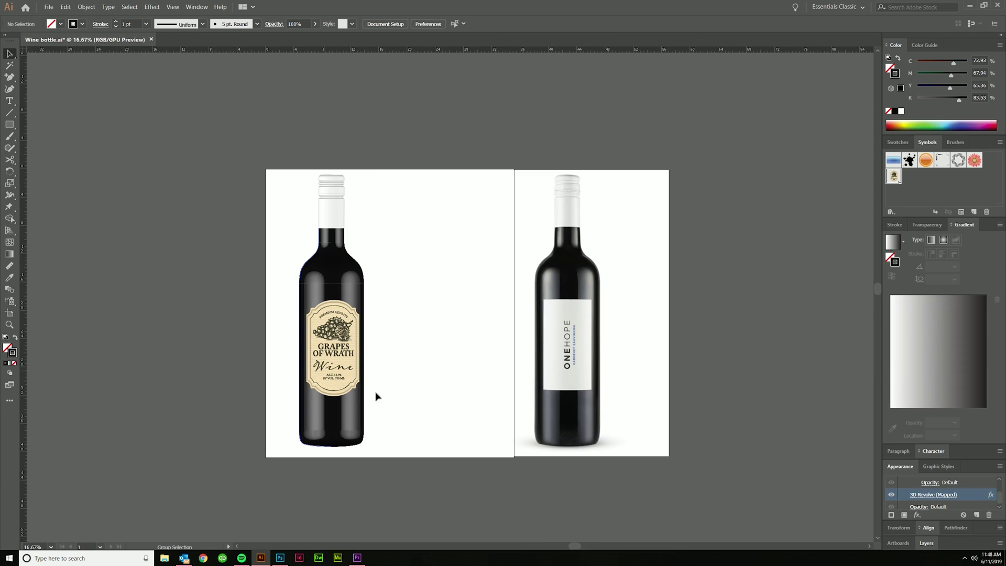